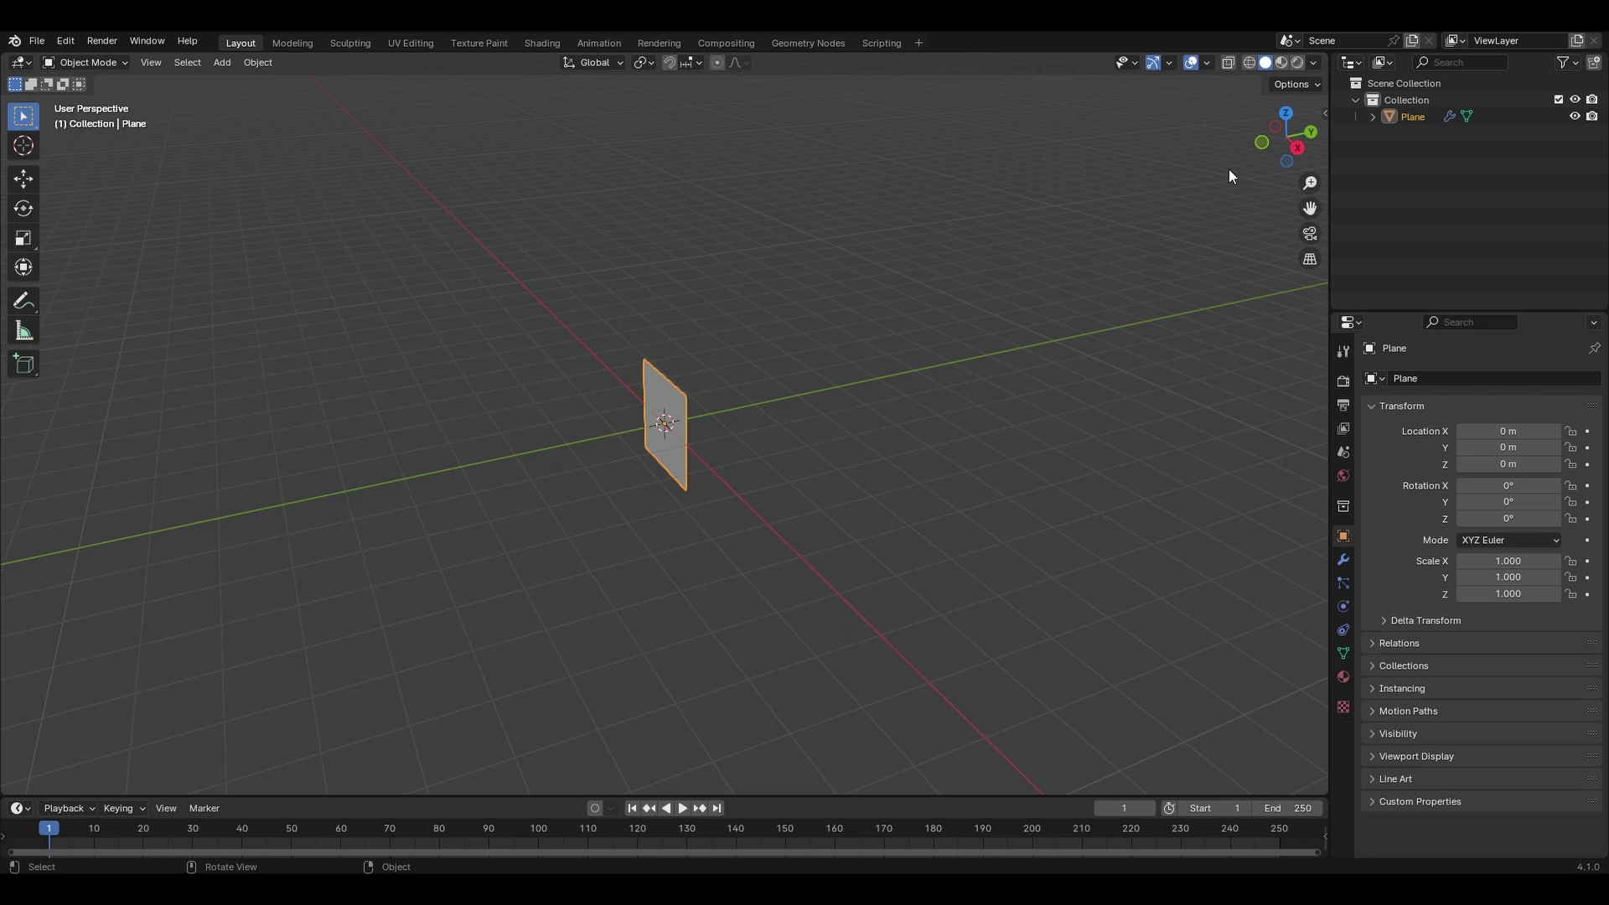
Step: Play the flag animation from the front view and enlarge the timeline
left_click(1273, 151)
scroll(692, 425, "up", 5)
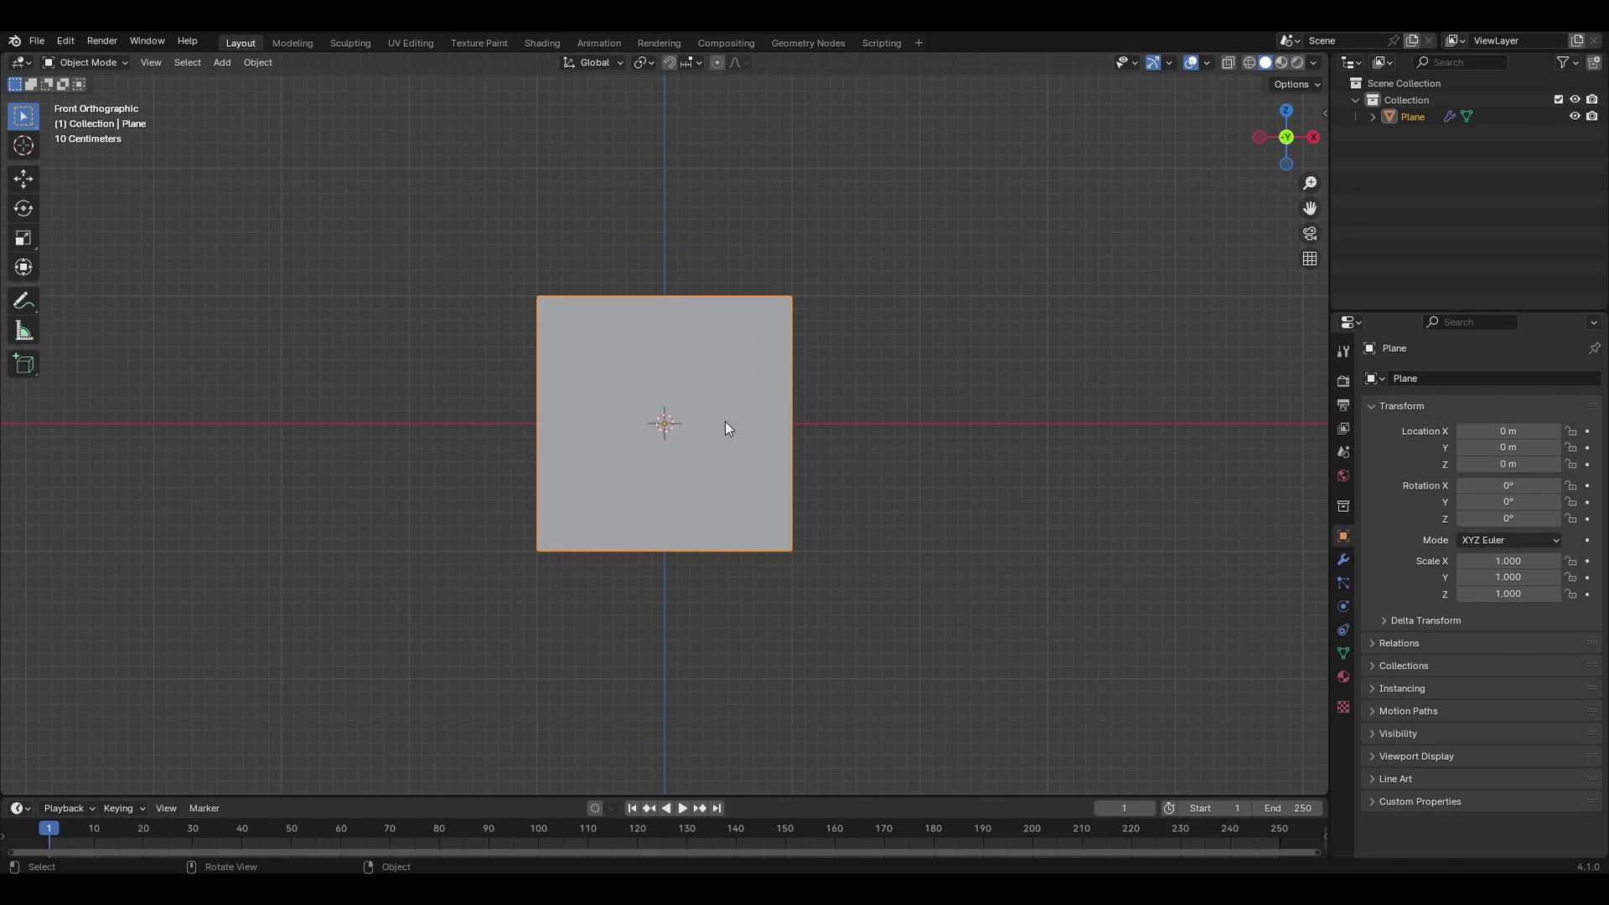
key("space")
left_click_drag(879, 794, 902, 713)
key("space")
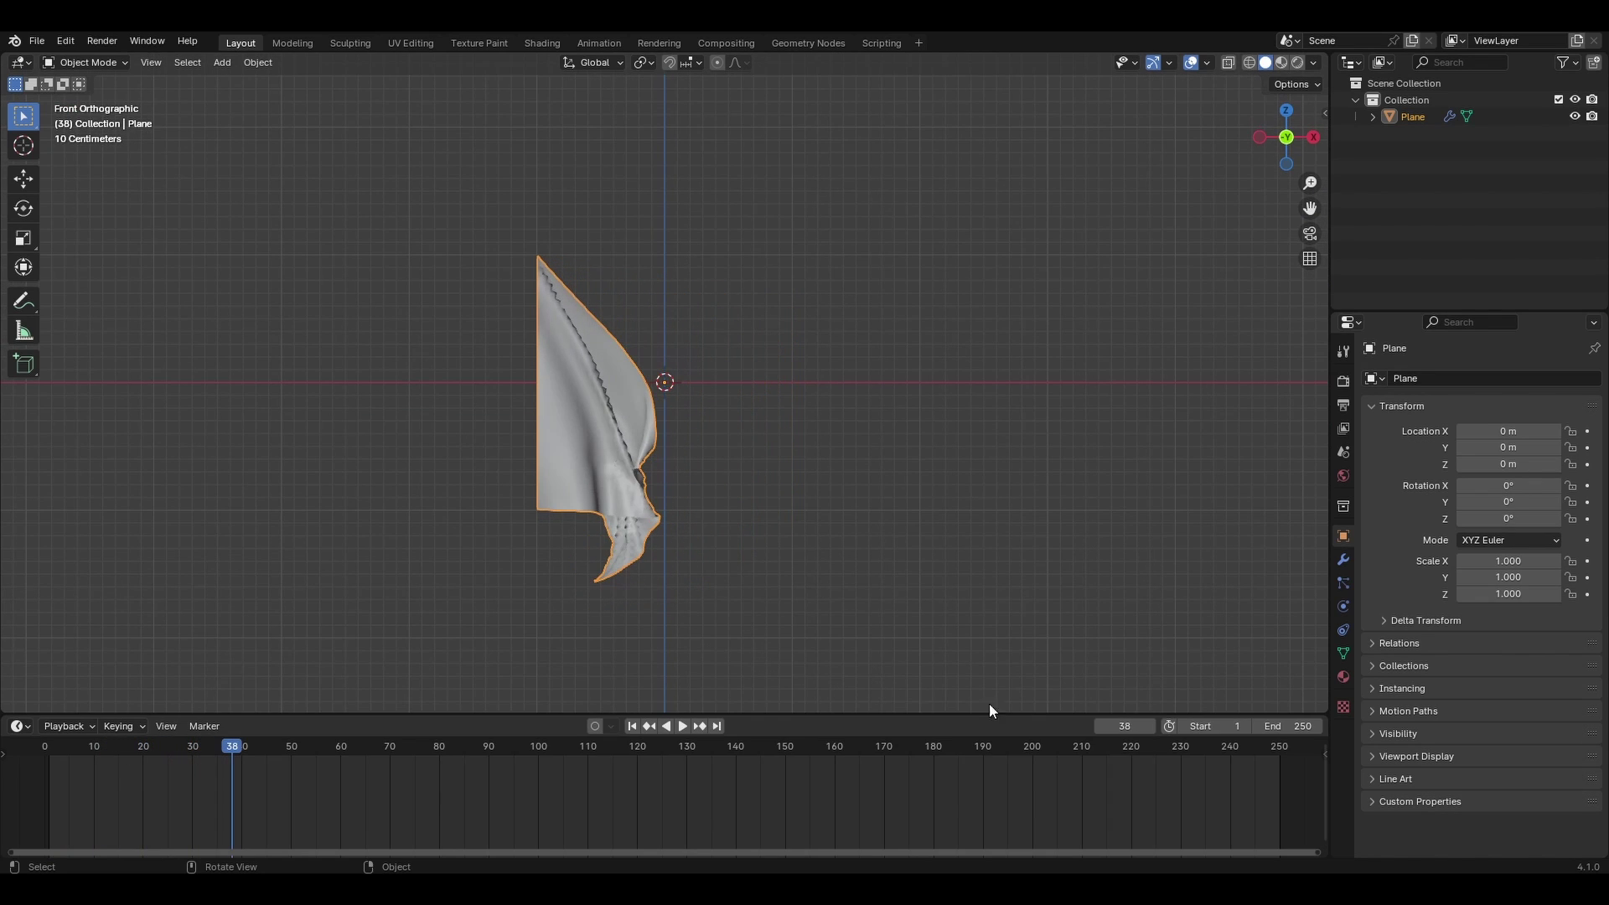
Step: Set the animation's start frame to 50 and preview the playback from there
left_click(1225, 727)
type("50")
key("Return")
middle_click_drag(838, 786, 747, 784)
key("space")
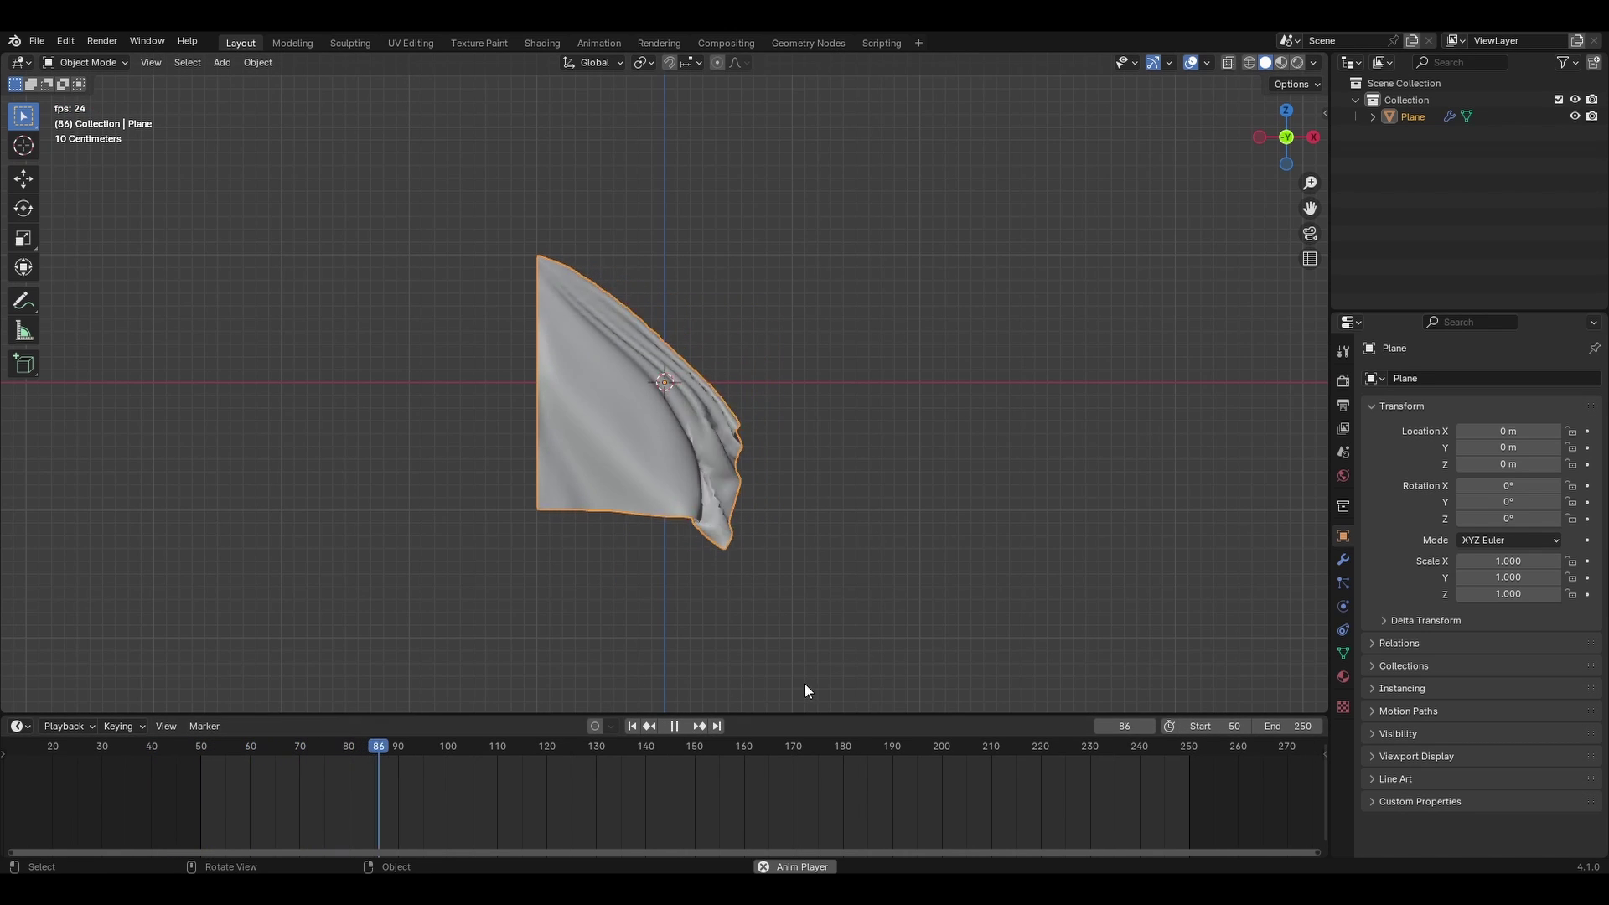
key("Escape")
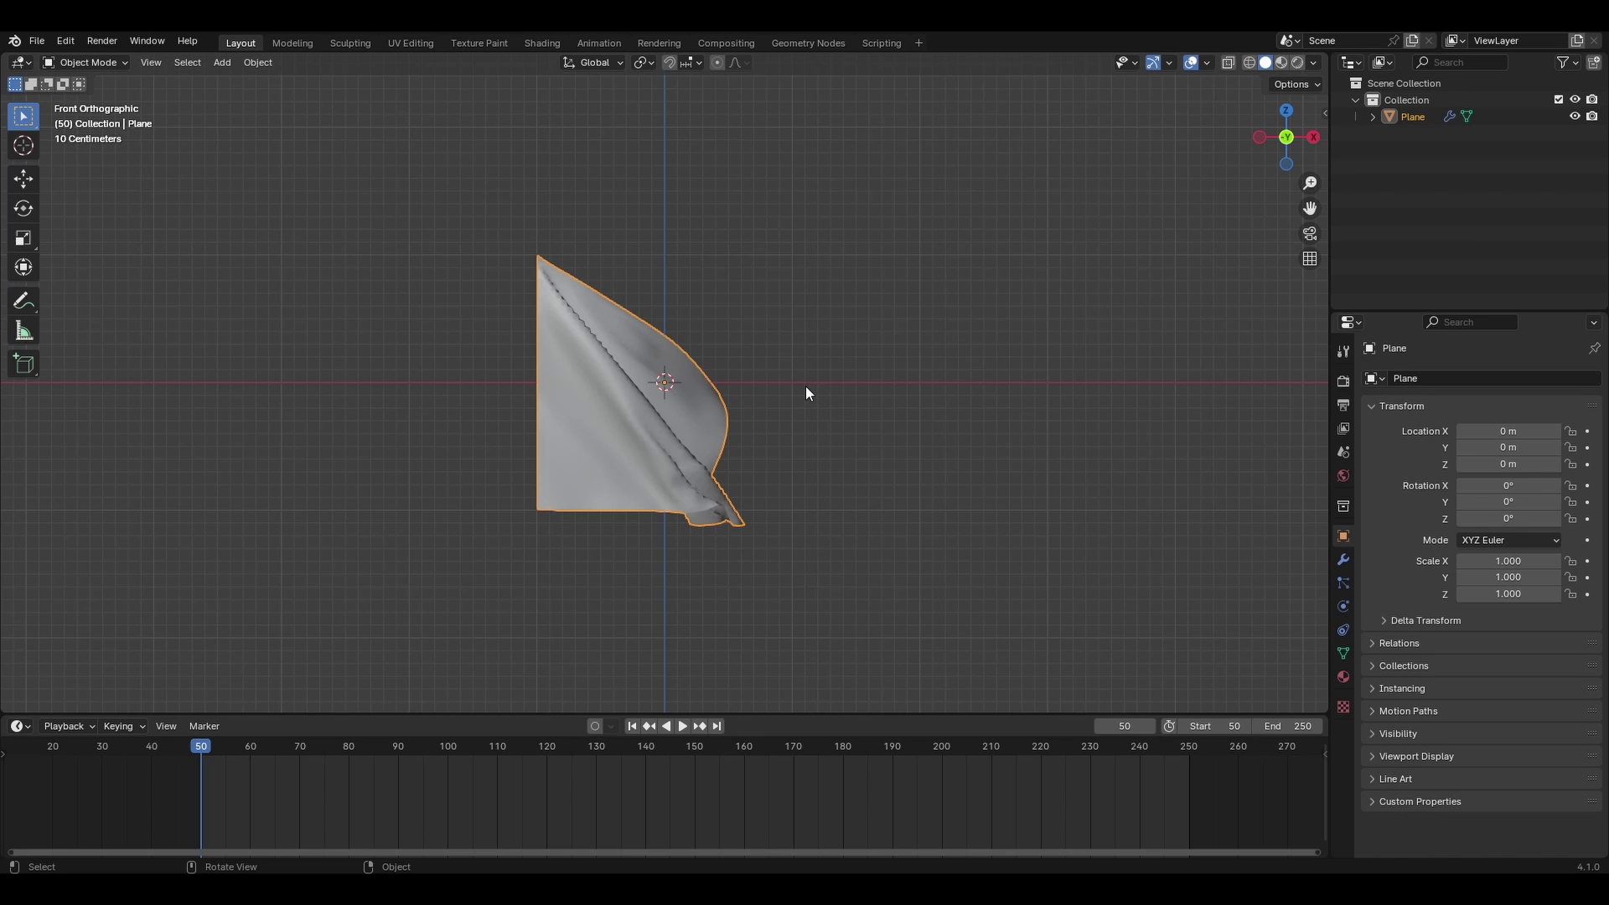
Step: Open the Geometry Nodes workspace and view the flag from the front
left_click(808, 44)
scroll(952, 247, "up", 4)
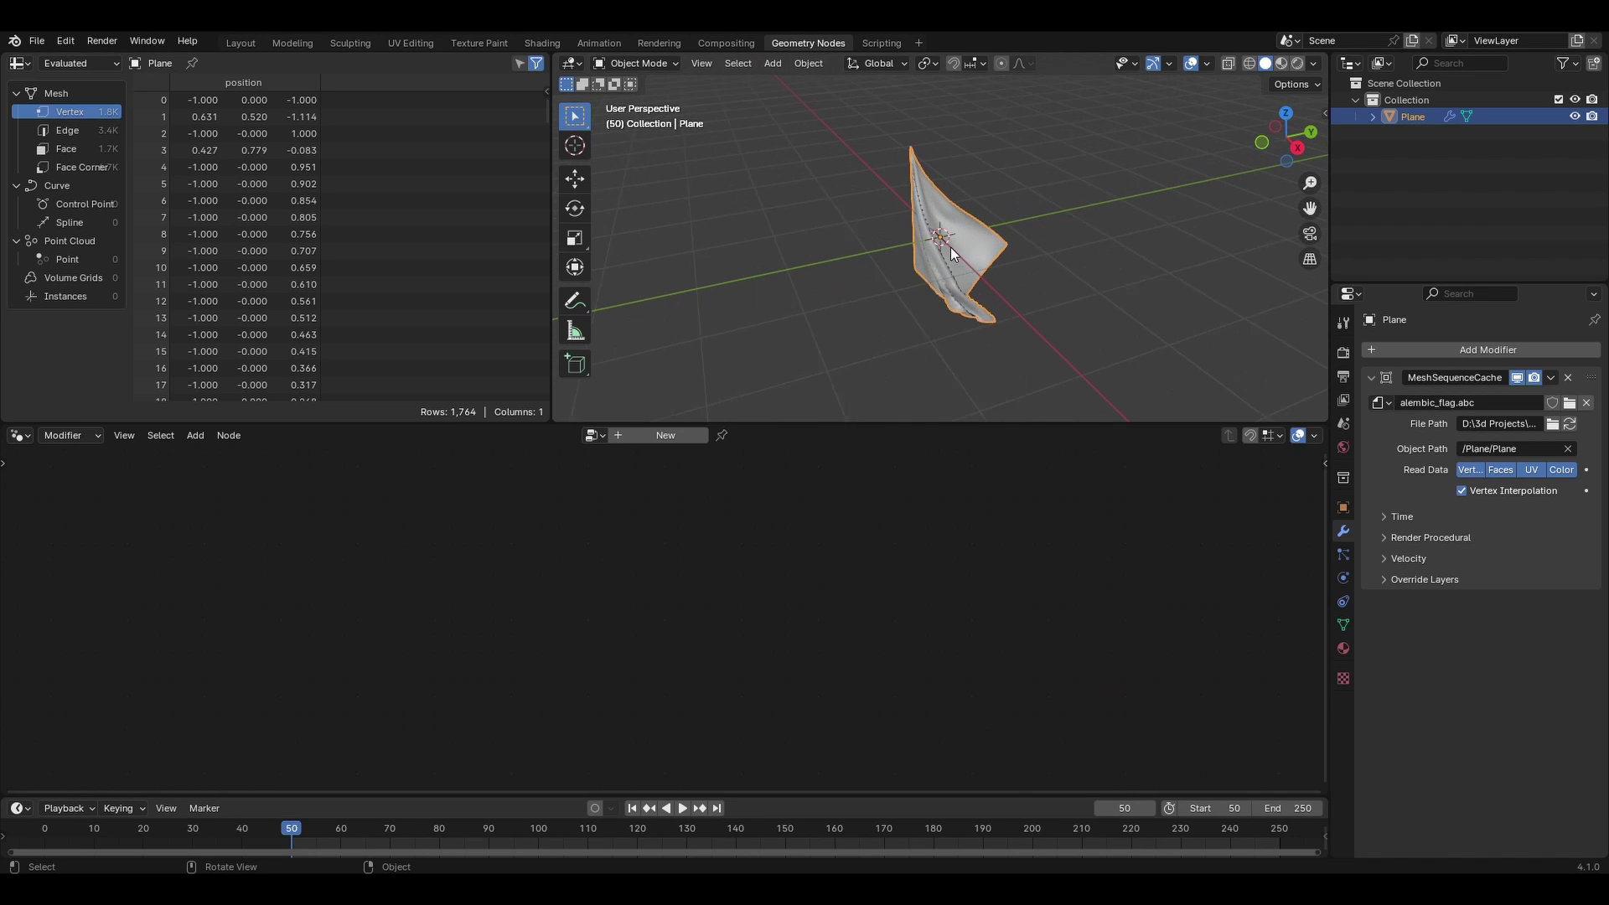
left_click(1262, 142)
scroll(942, 240, "up", 2)
scroll(950, 228, "down", 2)
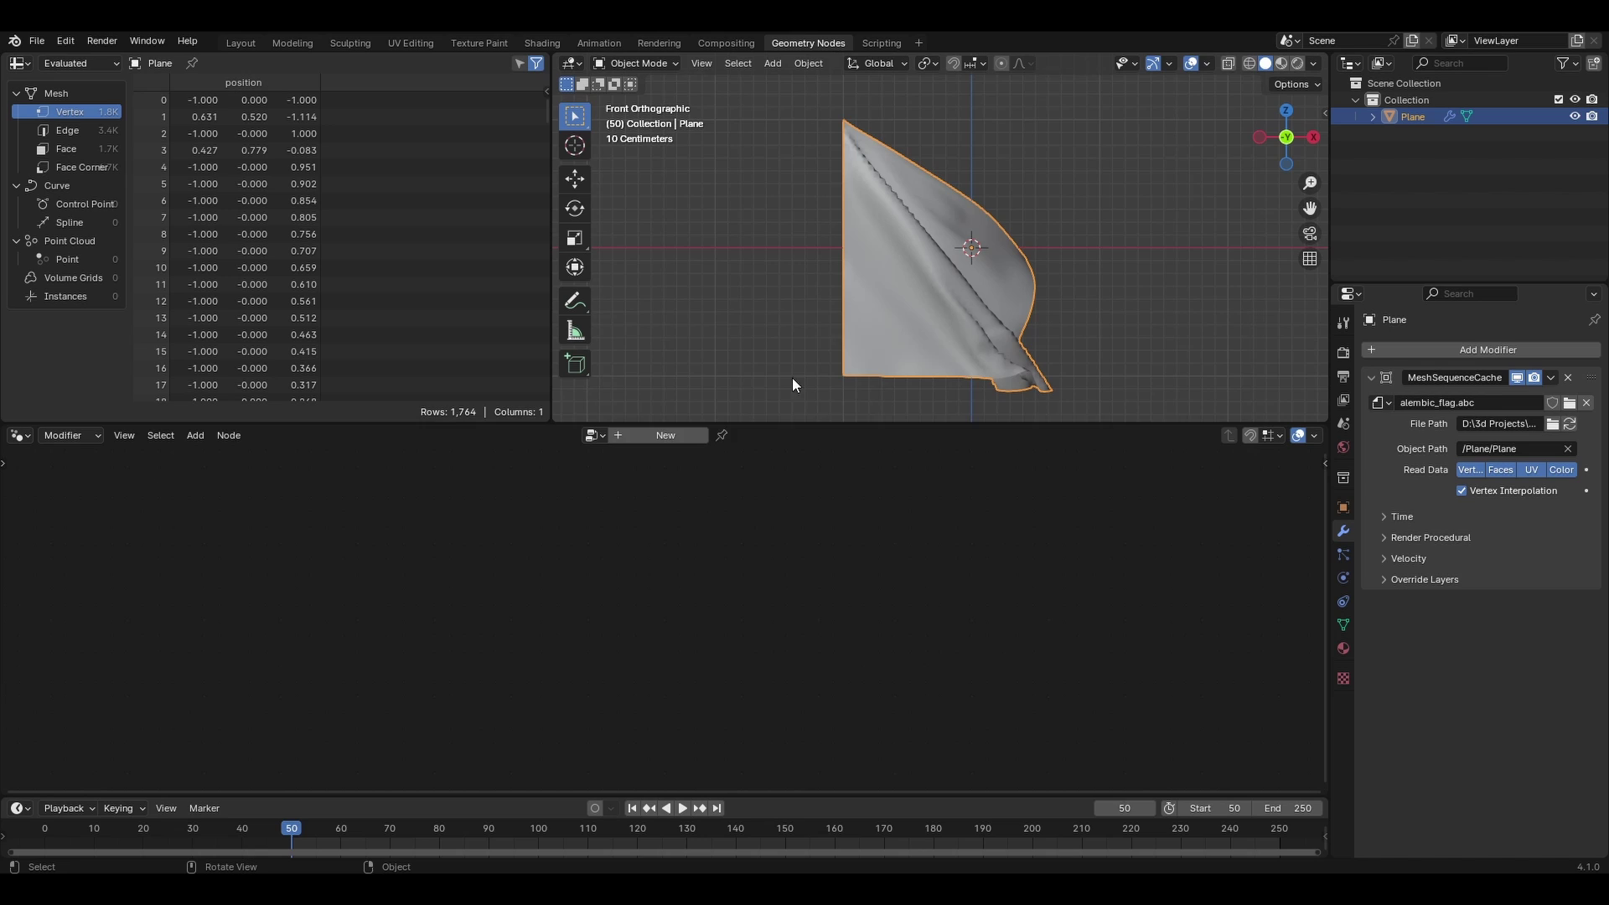
Step: Create a new geometry node tree on the plane and space its Group Input and Group Output nodes further apart
left_click(665, 435)
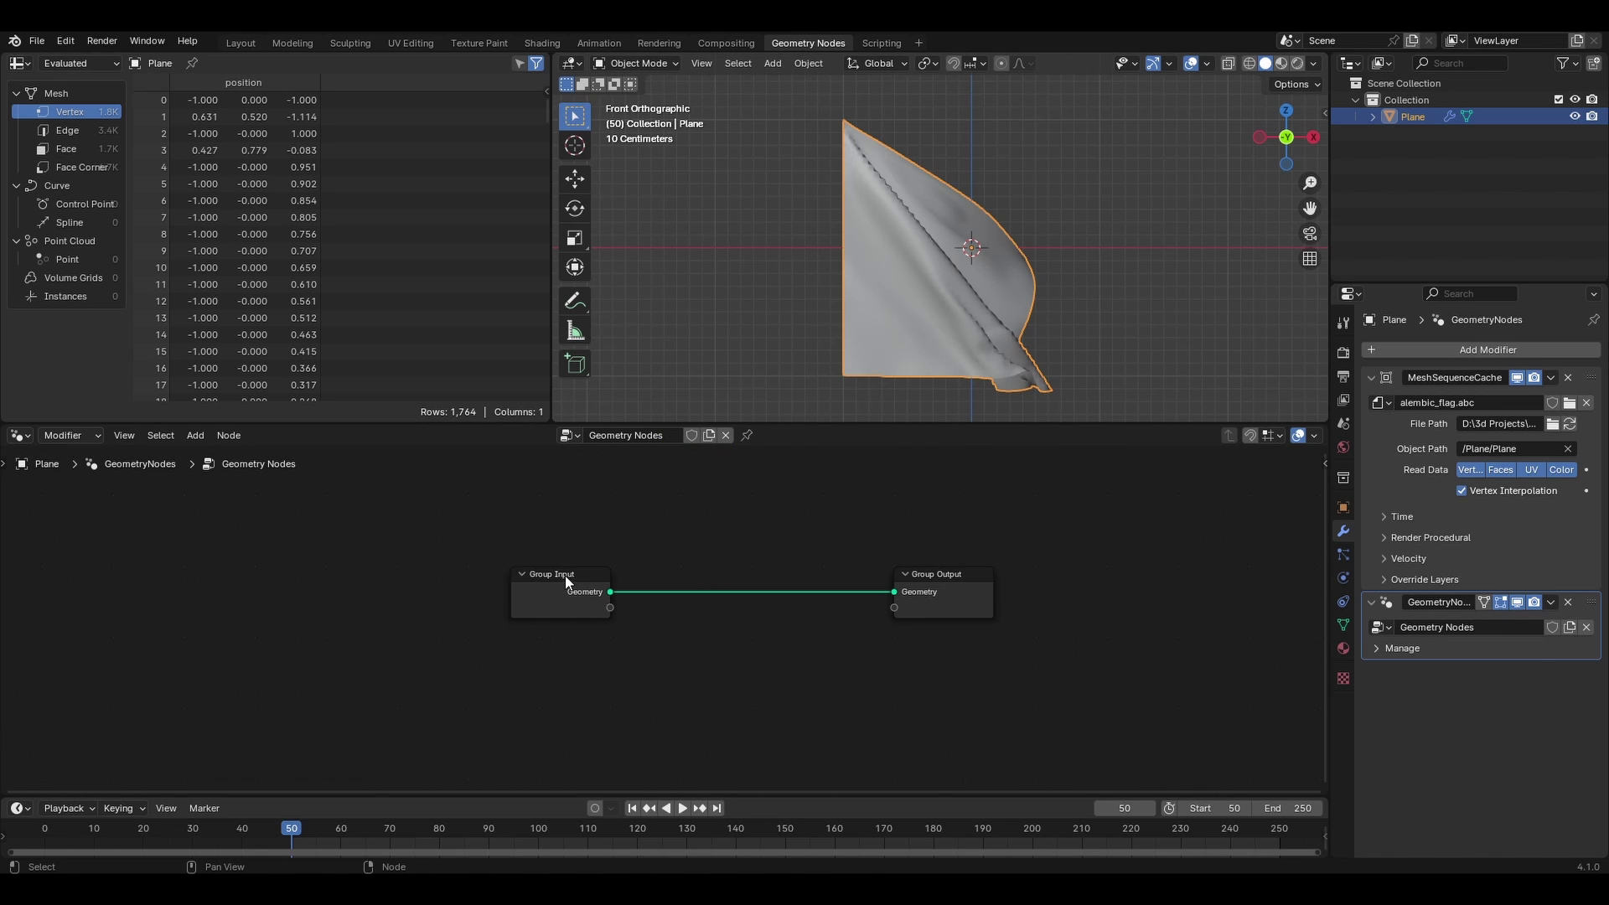
left_click_drag(565, 575, 334, 562)
middle_click_drag(442, 558, 567, 575)
left_click_drag(455, 578, 405, 582)
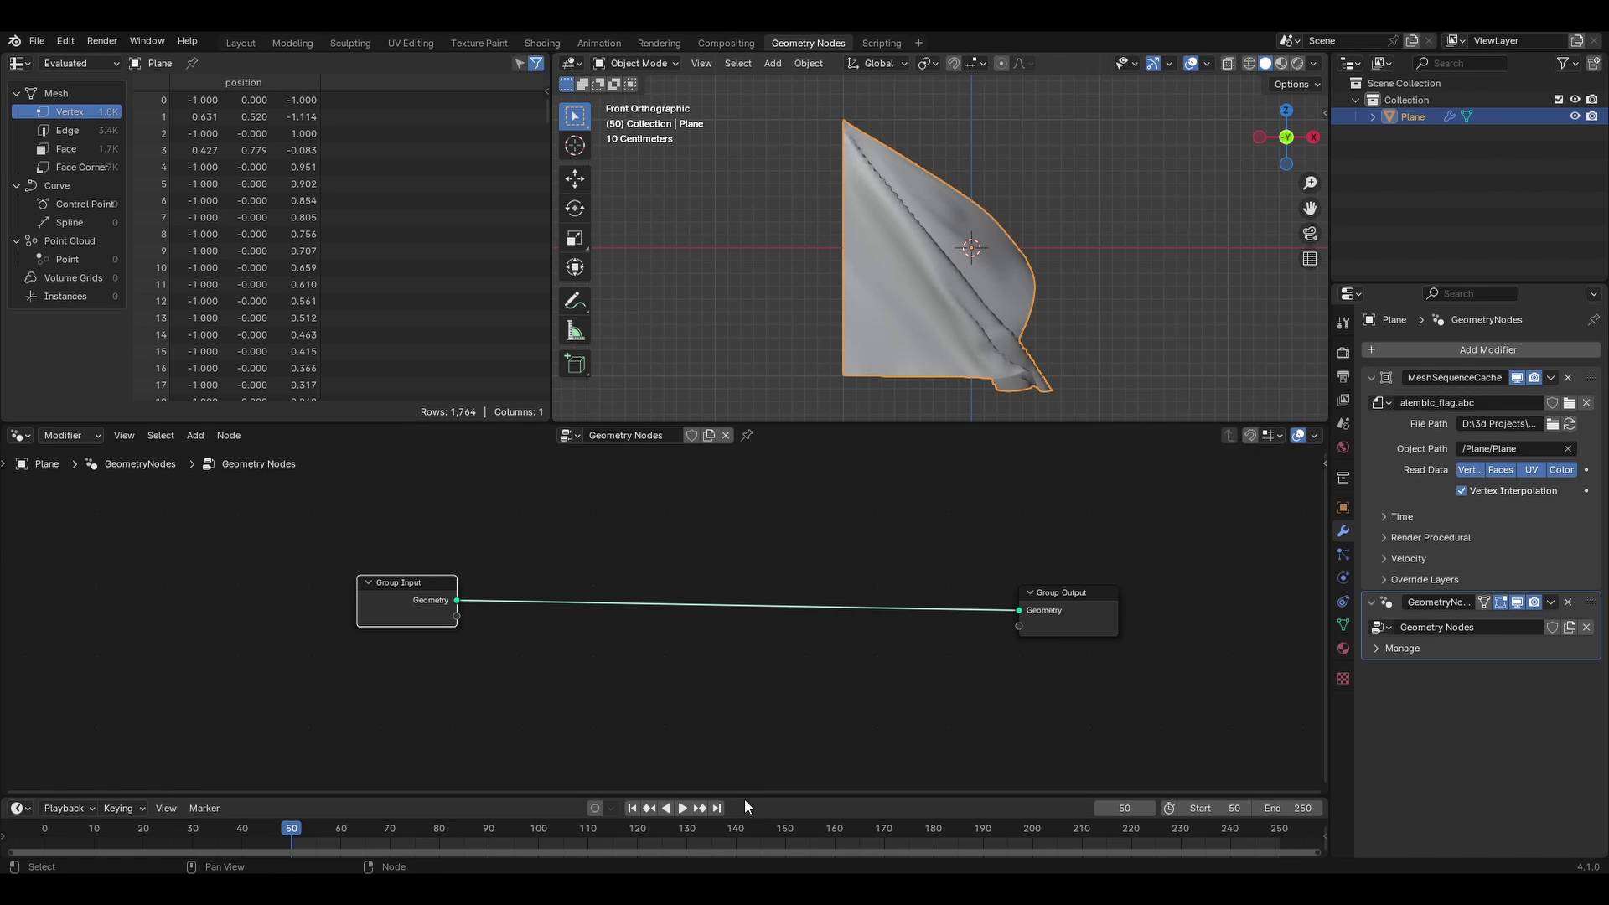
Step: Enlarge the timeline and compare the flag's shape at the last and first frames of the range
left_click_drag(751, 792, 730, 690)
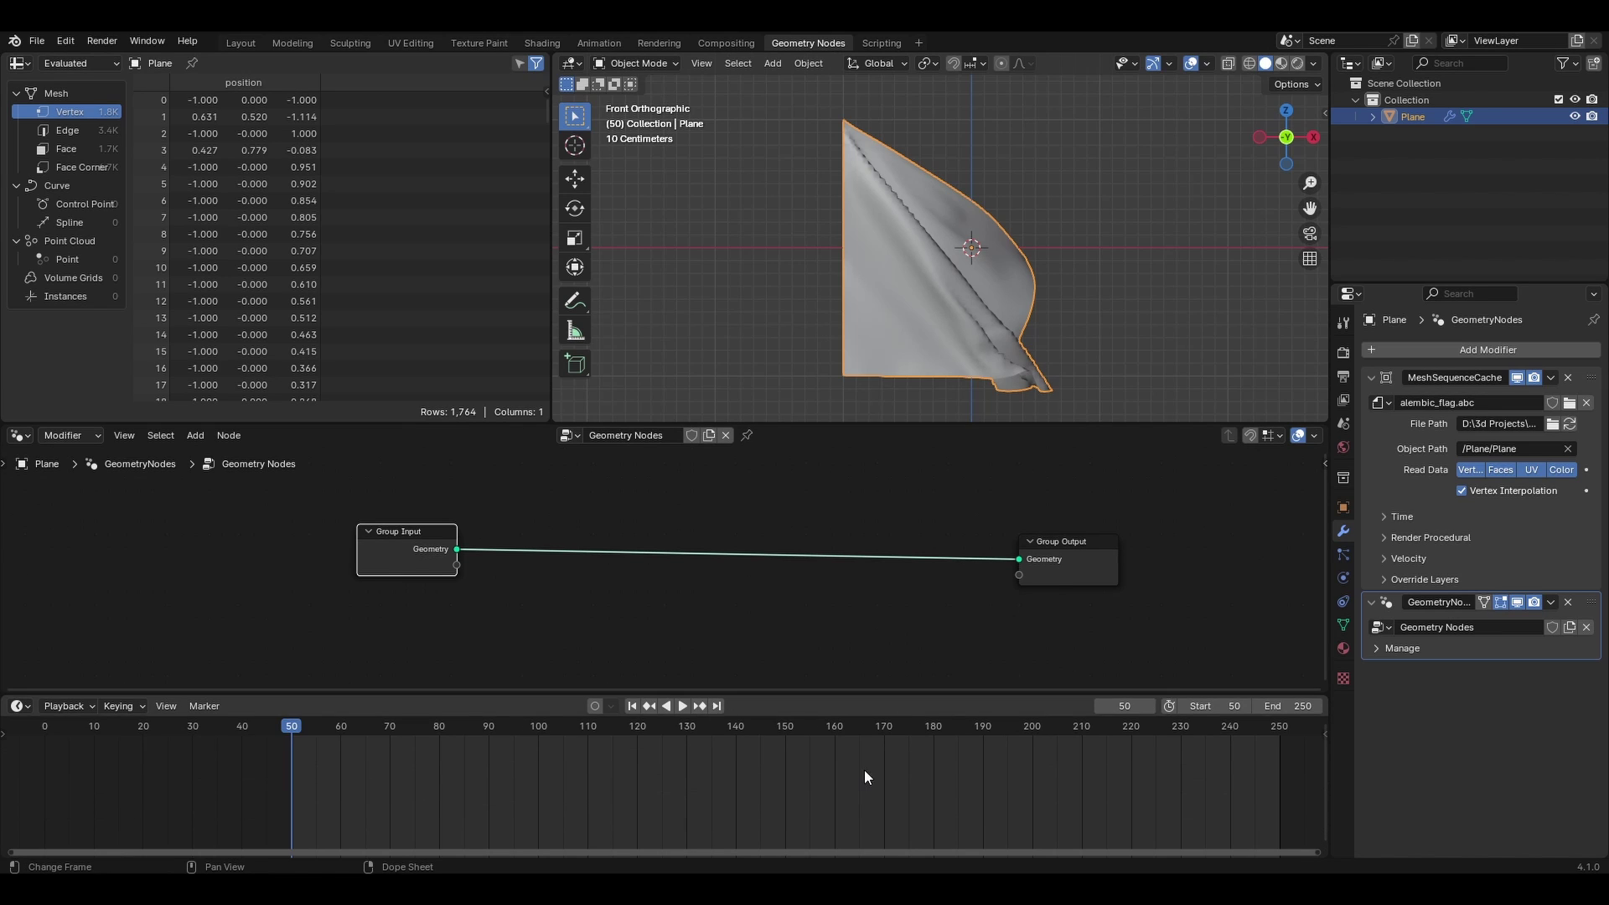
middle_click_drag(863, 769, 735, 764)
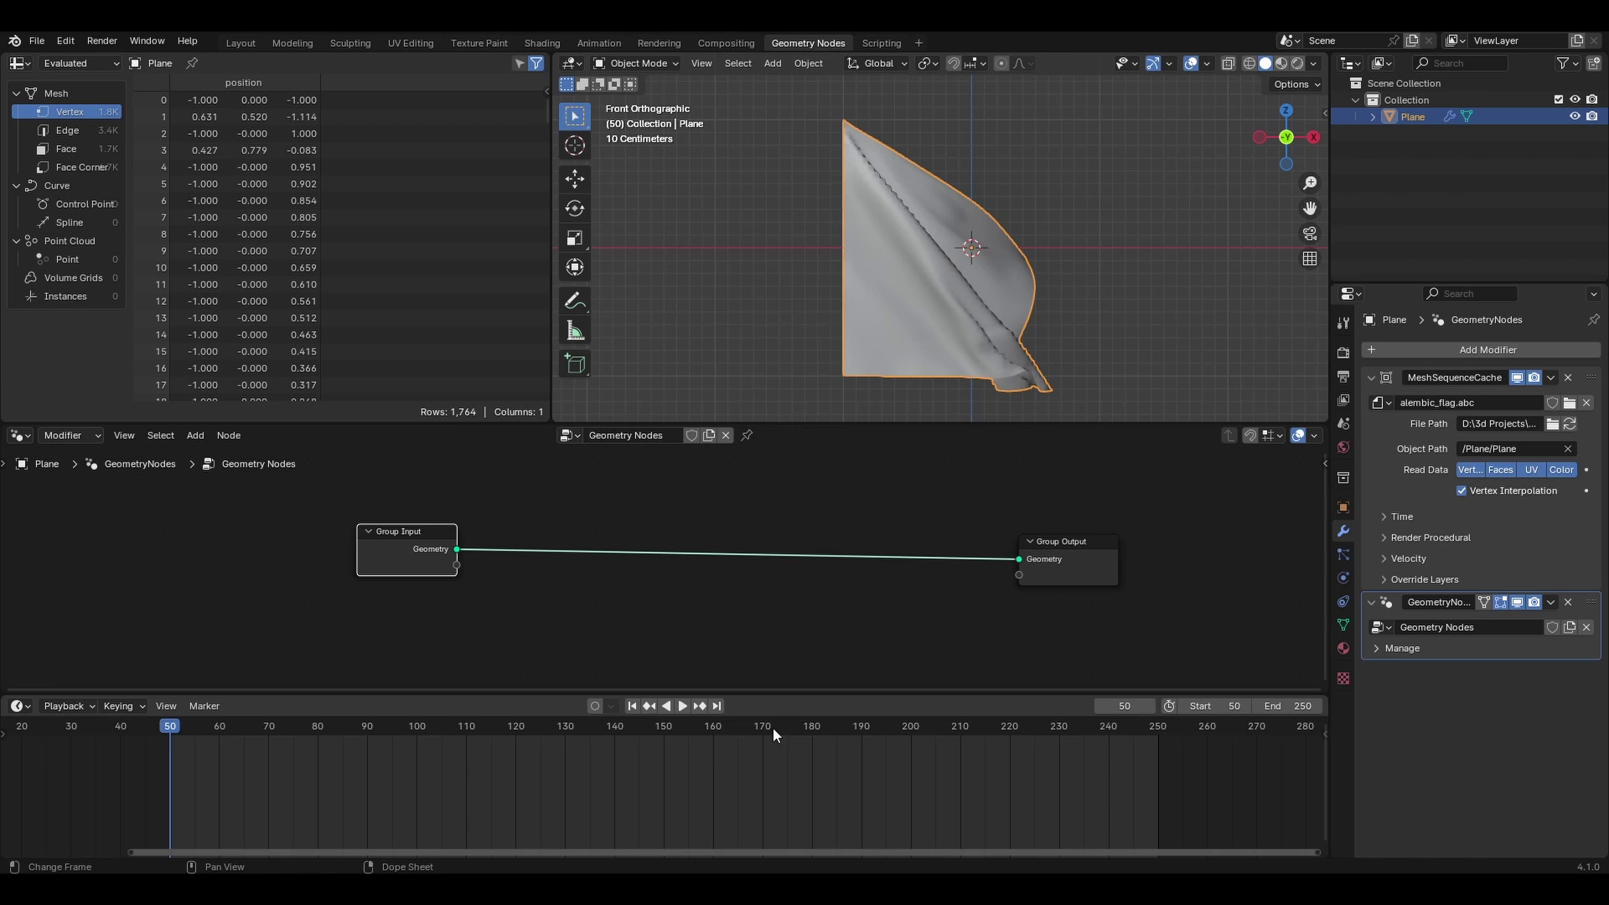
left_click(716, 706)
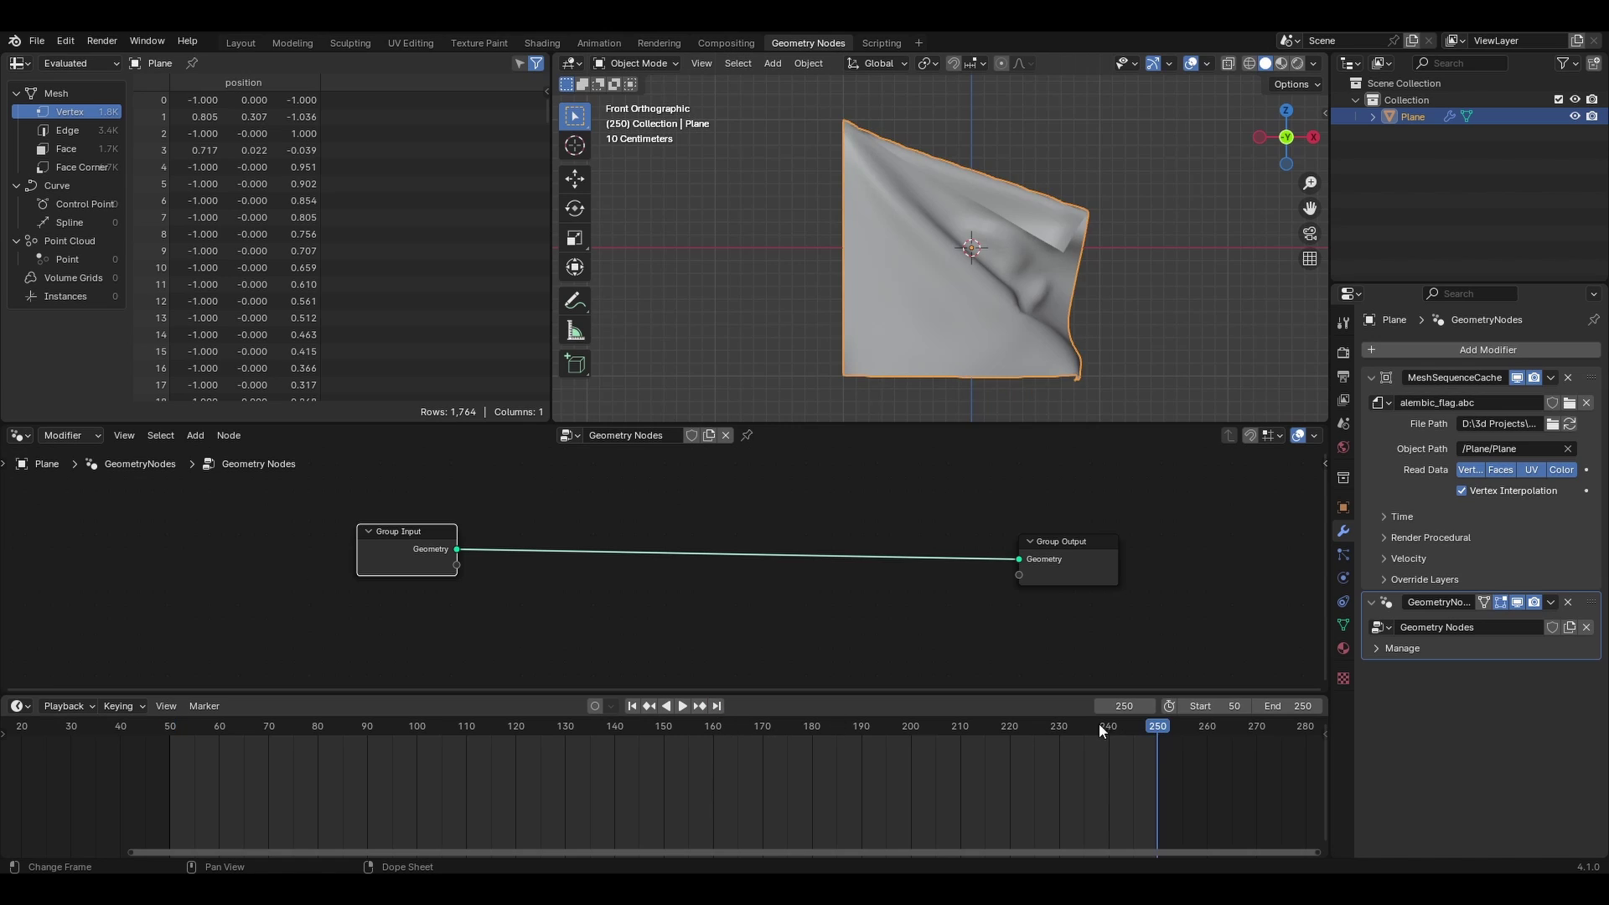
left_click(631, 705)
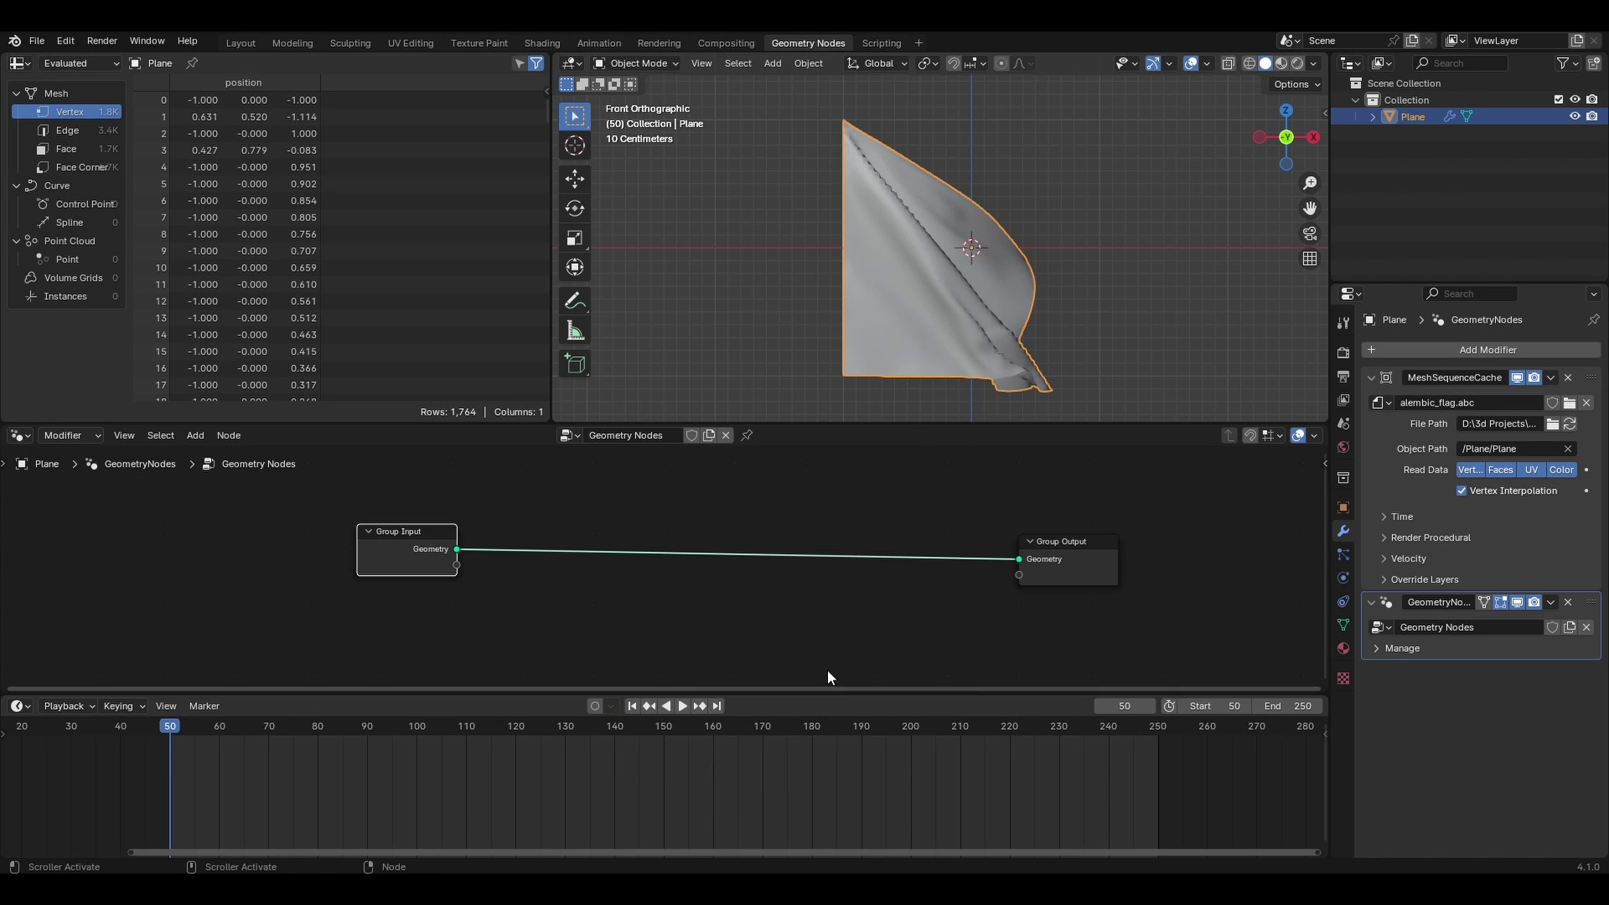
Step: Insert a Switch node on the link between Group Input and Group Output, keeping the geometry in its False input
middle_click_drag(636, 602, 647, 578)
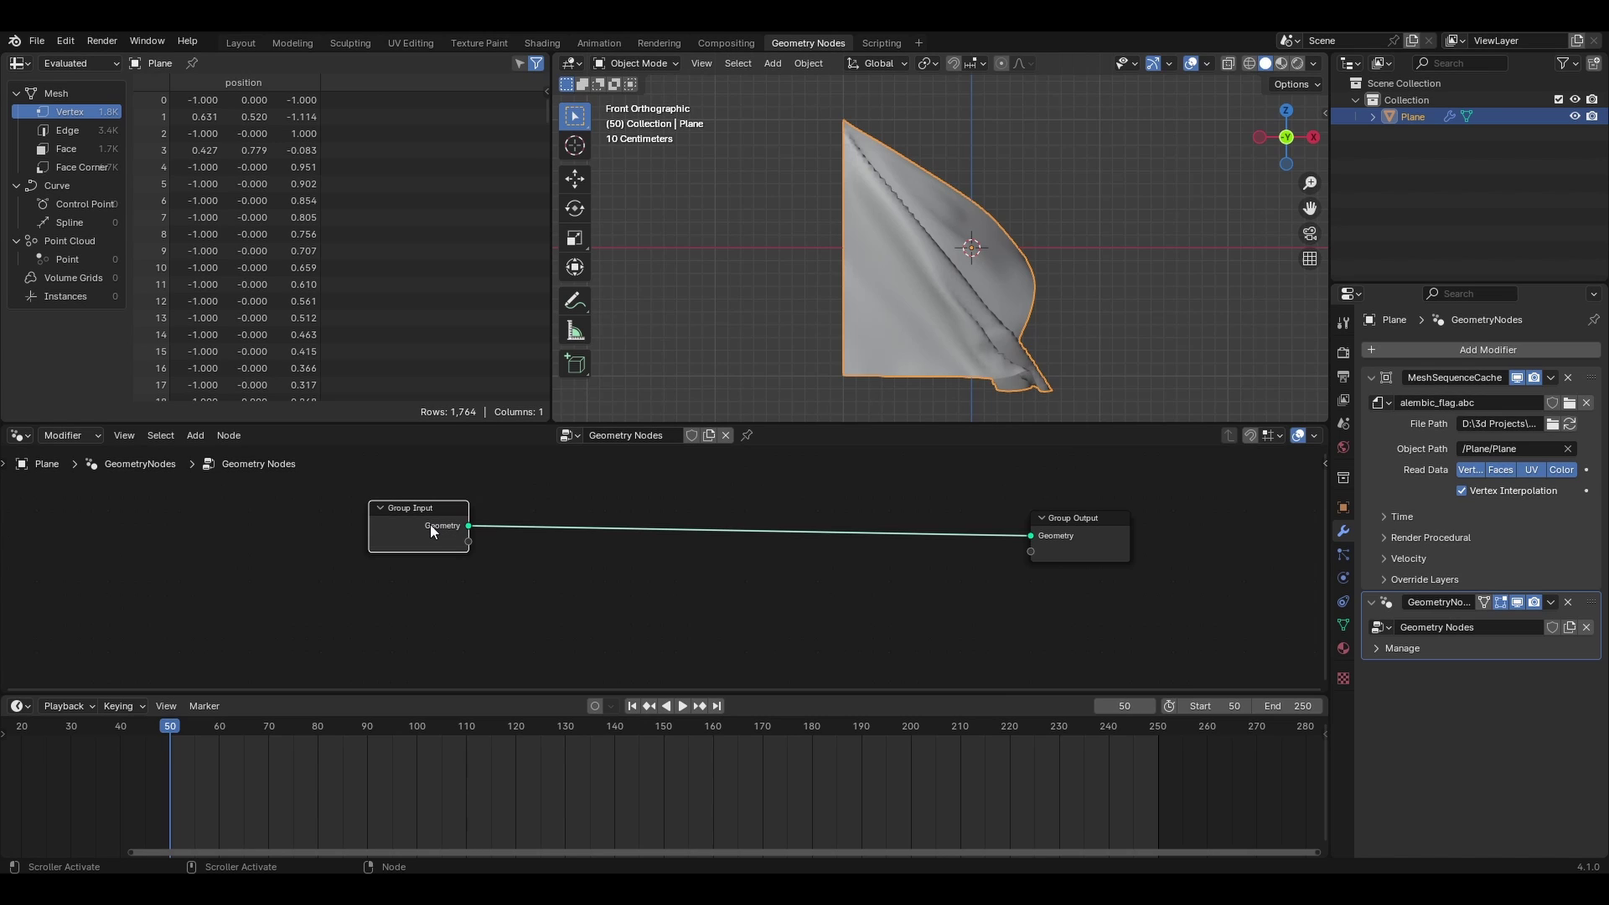
left_click_drag(430, 525, 411, 532)
left_click(622, 578)
key("shift+a")
type("sw")
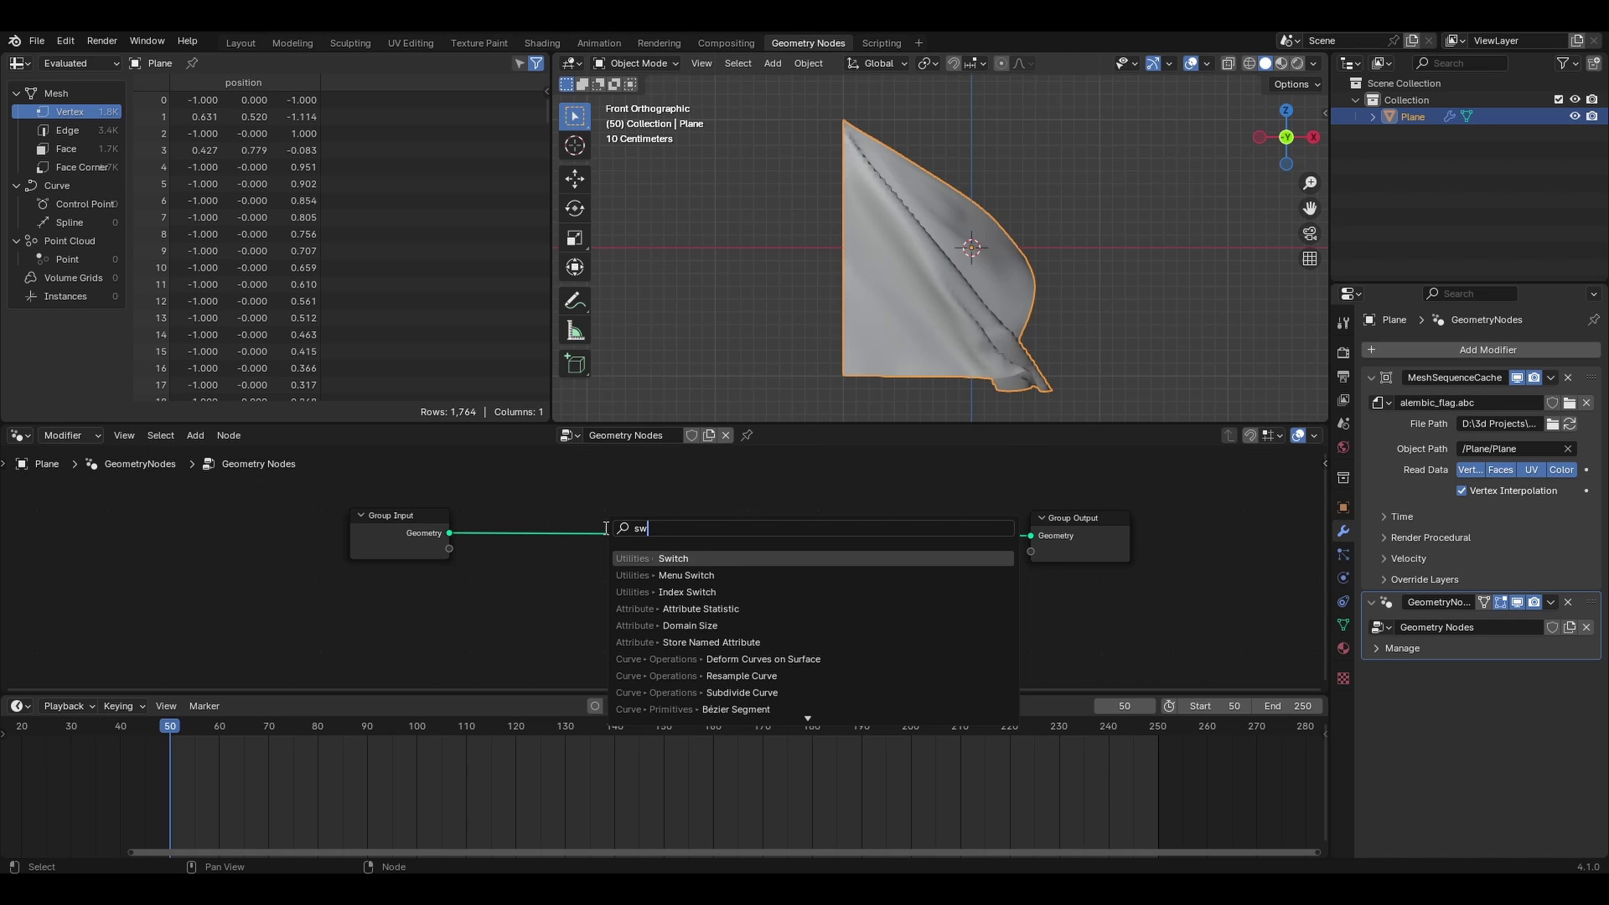
left_click(719, 558)
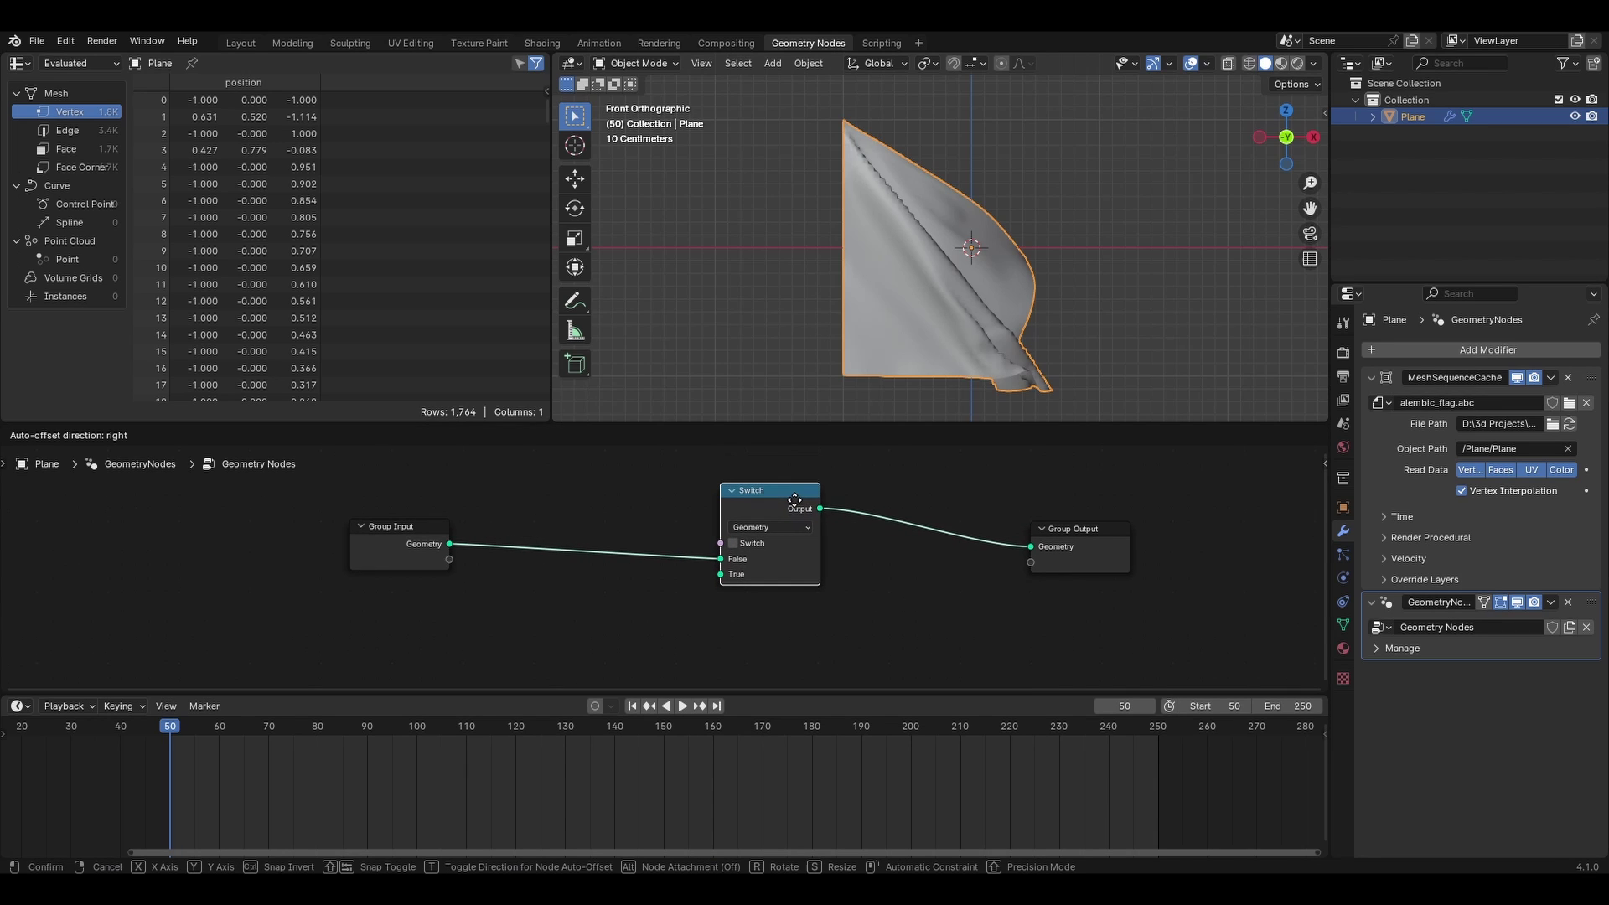
left_click(795, 500)
left_click_drag(1106, 540, 1091, 504)
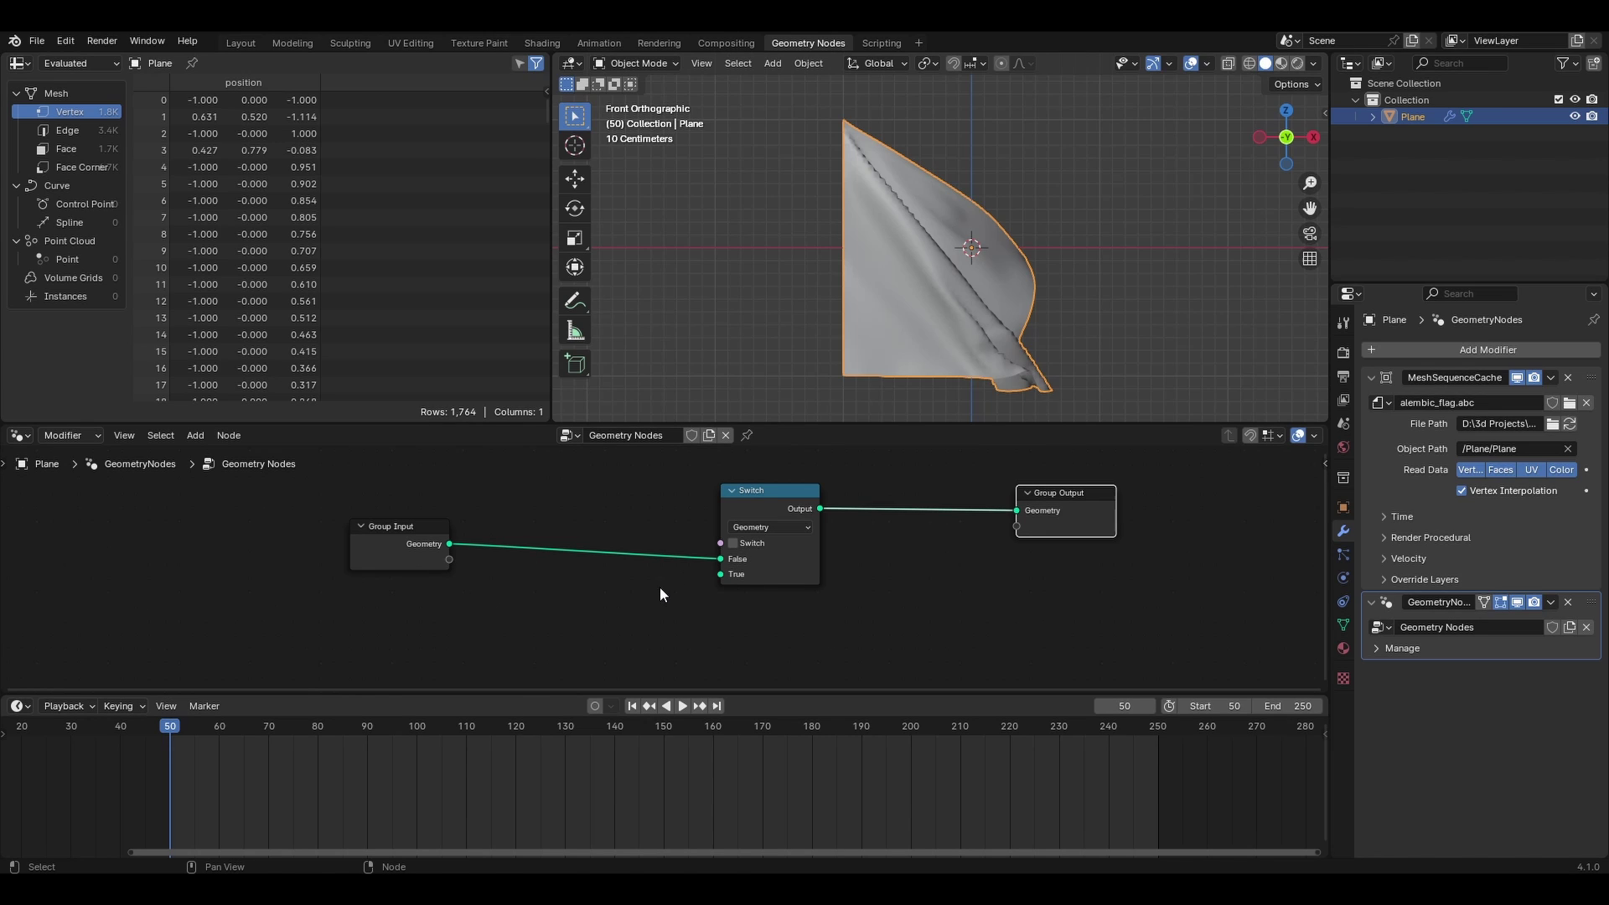
Step: Add a Scene Time node above the Group Input node, making room for it in the tree
scroll(659, 535, "down", 2)
middle_click_drag(563, 490, 681, 595)
left_click_drag(551, 635, 508, 650)
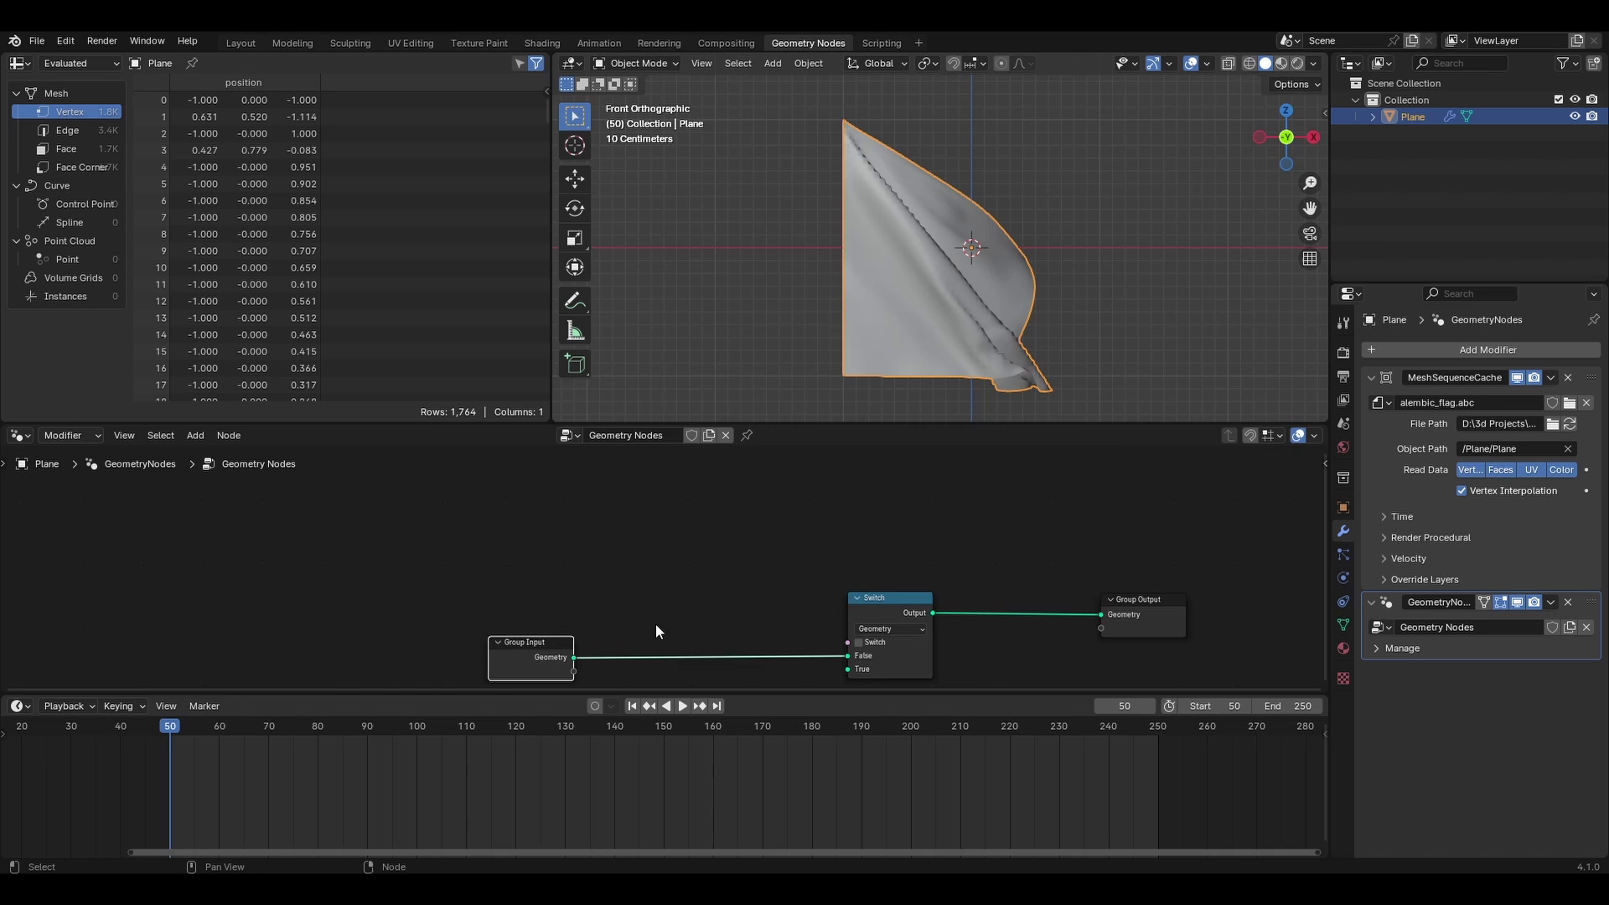
middle_click_drag(655, 623, 713, 576)
key("shift+a")
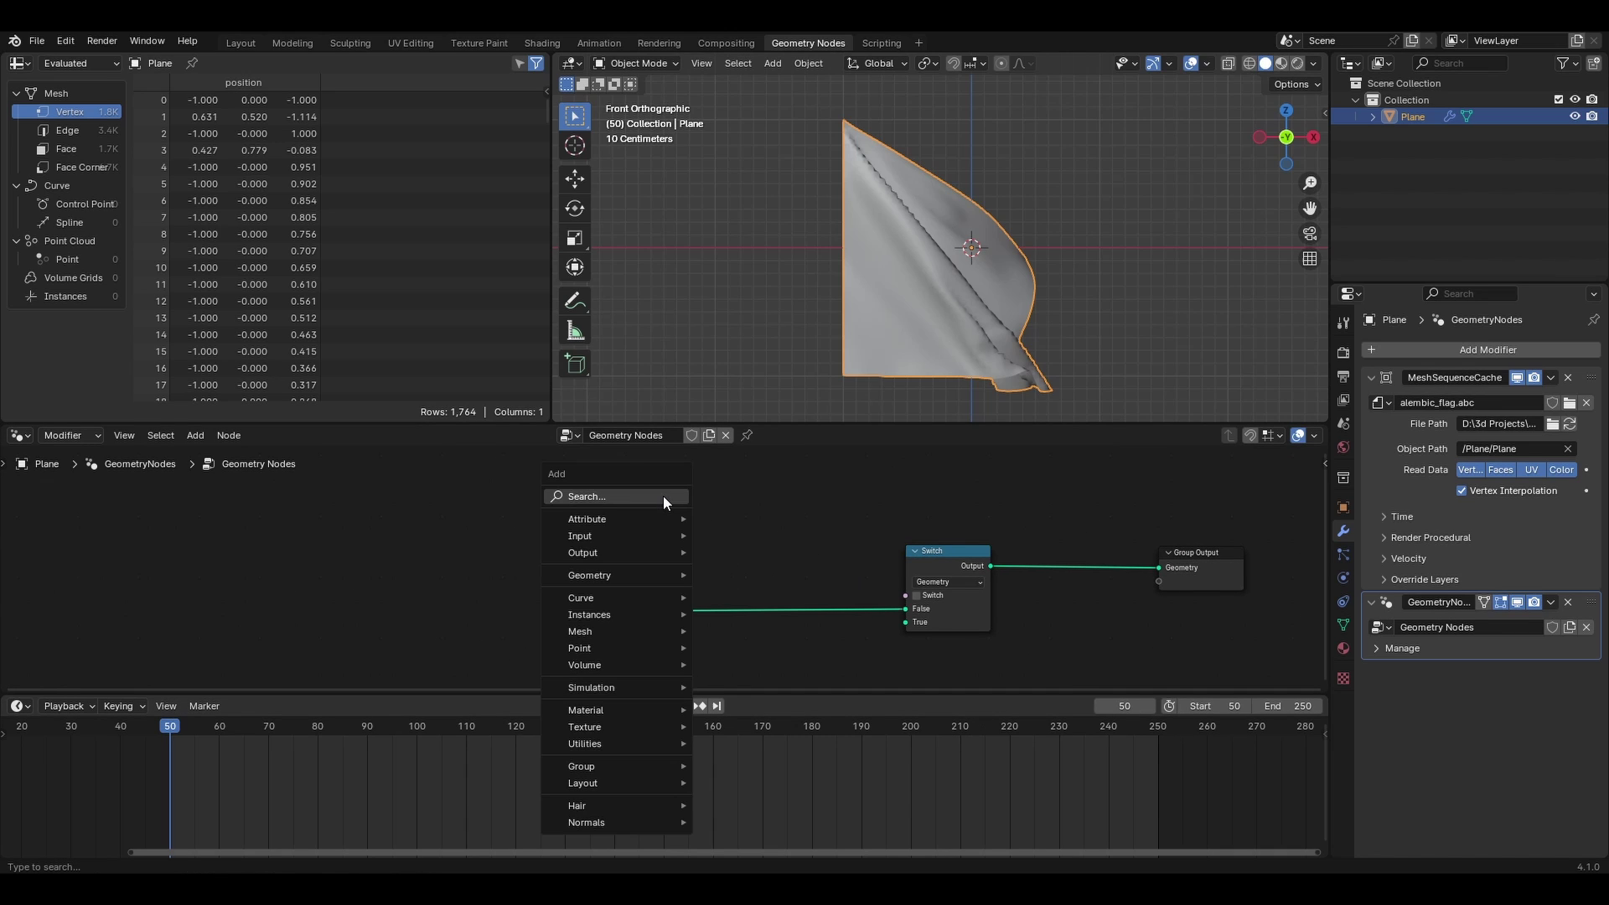
left_click(662, 495)
type("scene")
key("Return")
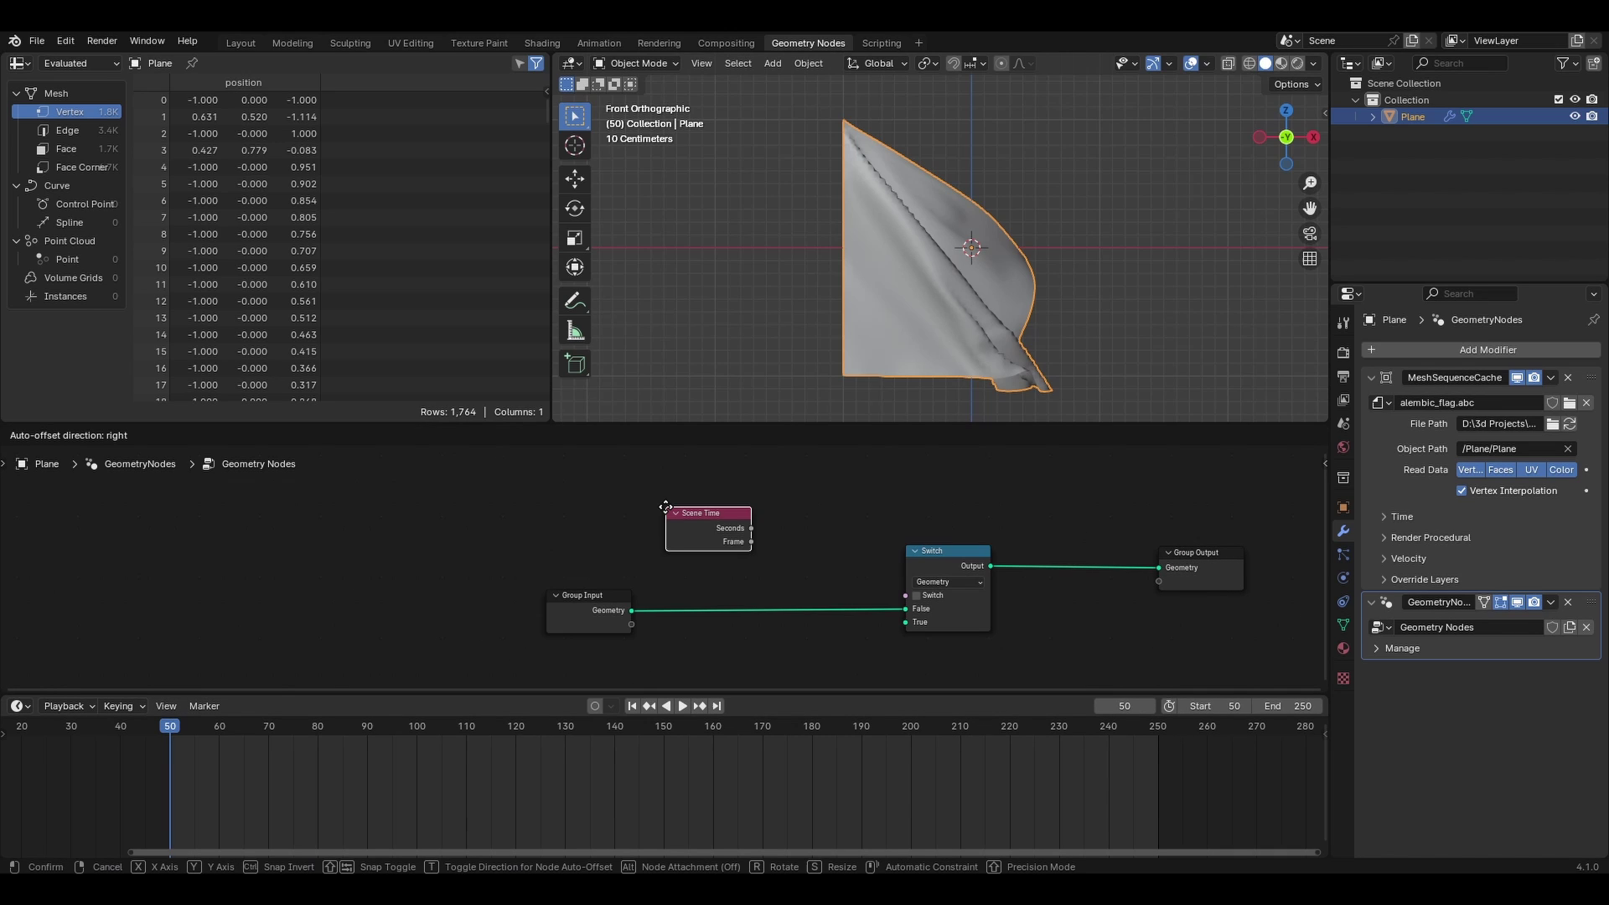
left_click(604, 516)
left_click_drag(605, 517, 552, 514)
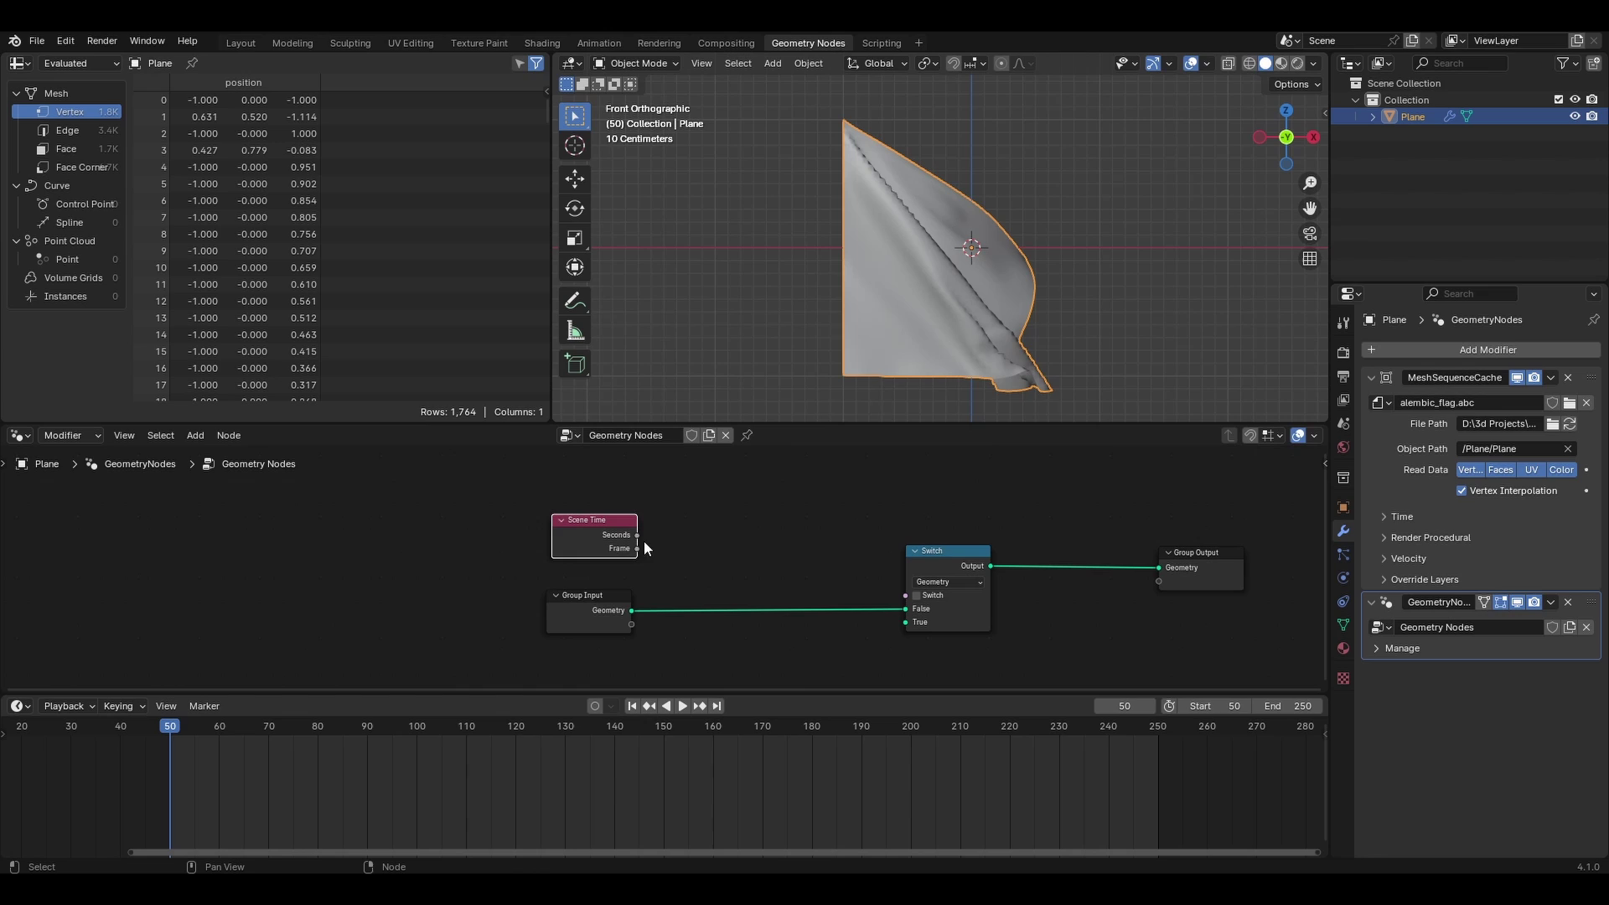
Step: Feed the Scene Time Frame output into input A of a Greater Than or Equal compare node and spread the two nodes apart
left_click(687, 513)
left_click_drag(636, 548, 682, 530)
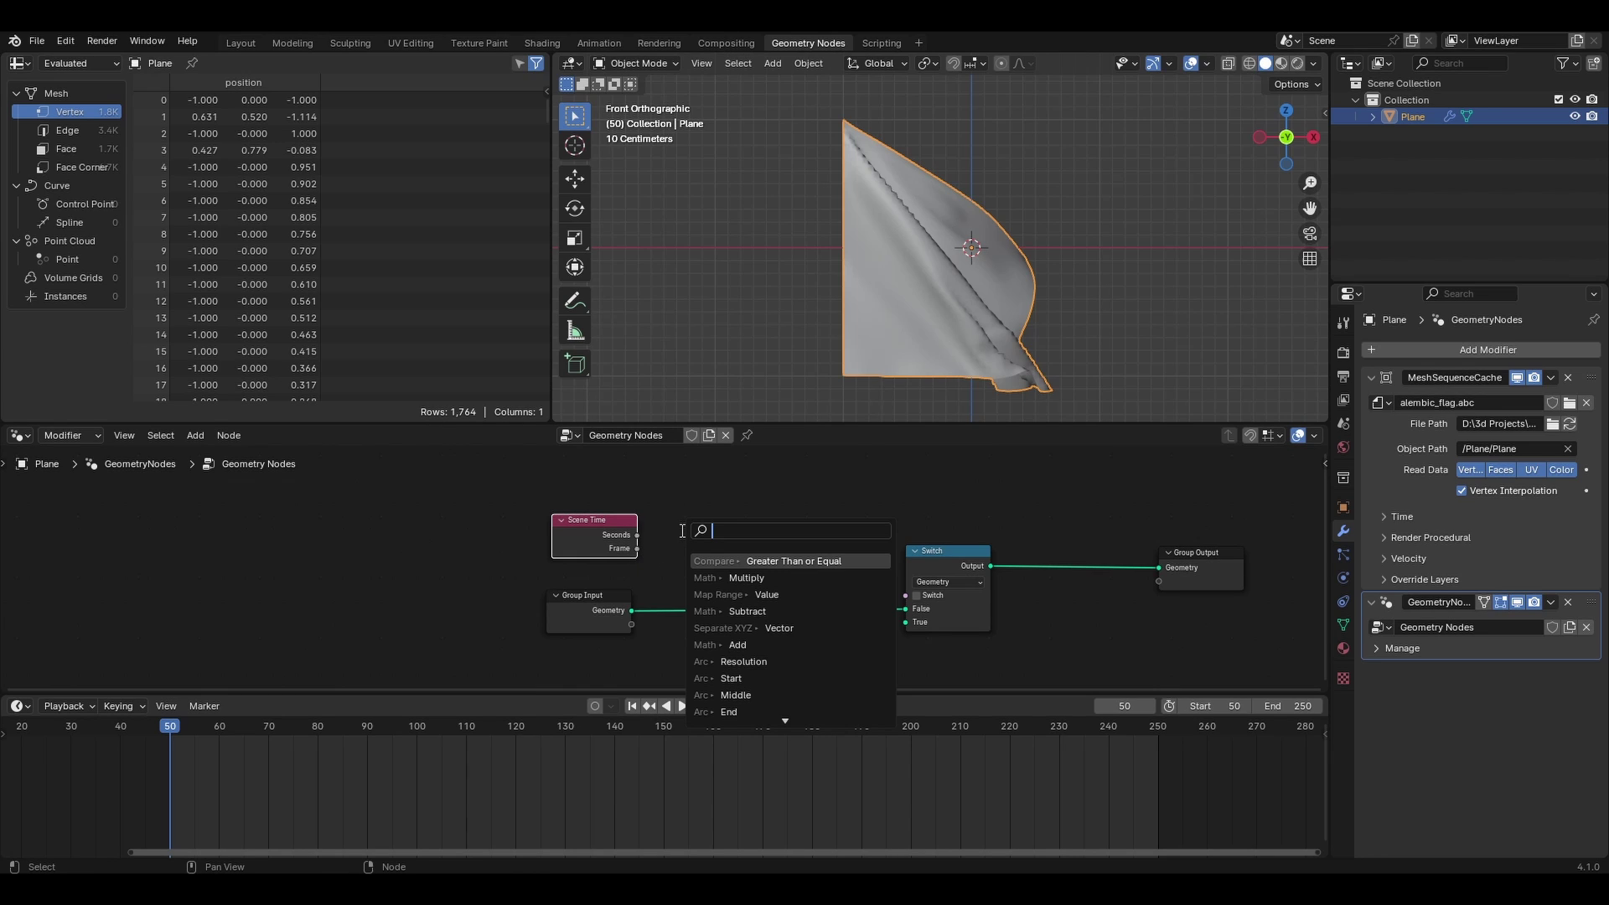
left_click(815, 560)
left_click(718, 534)
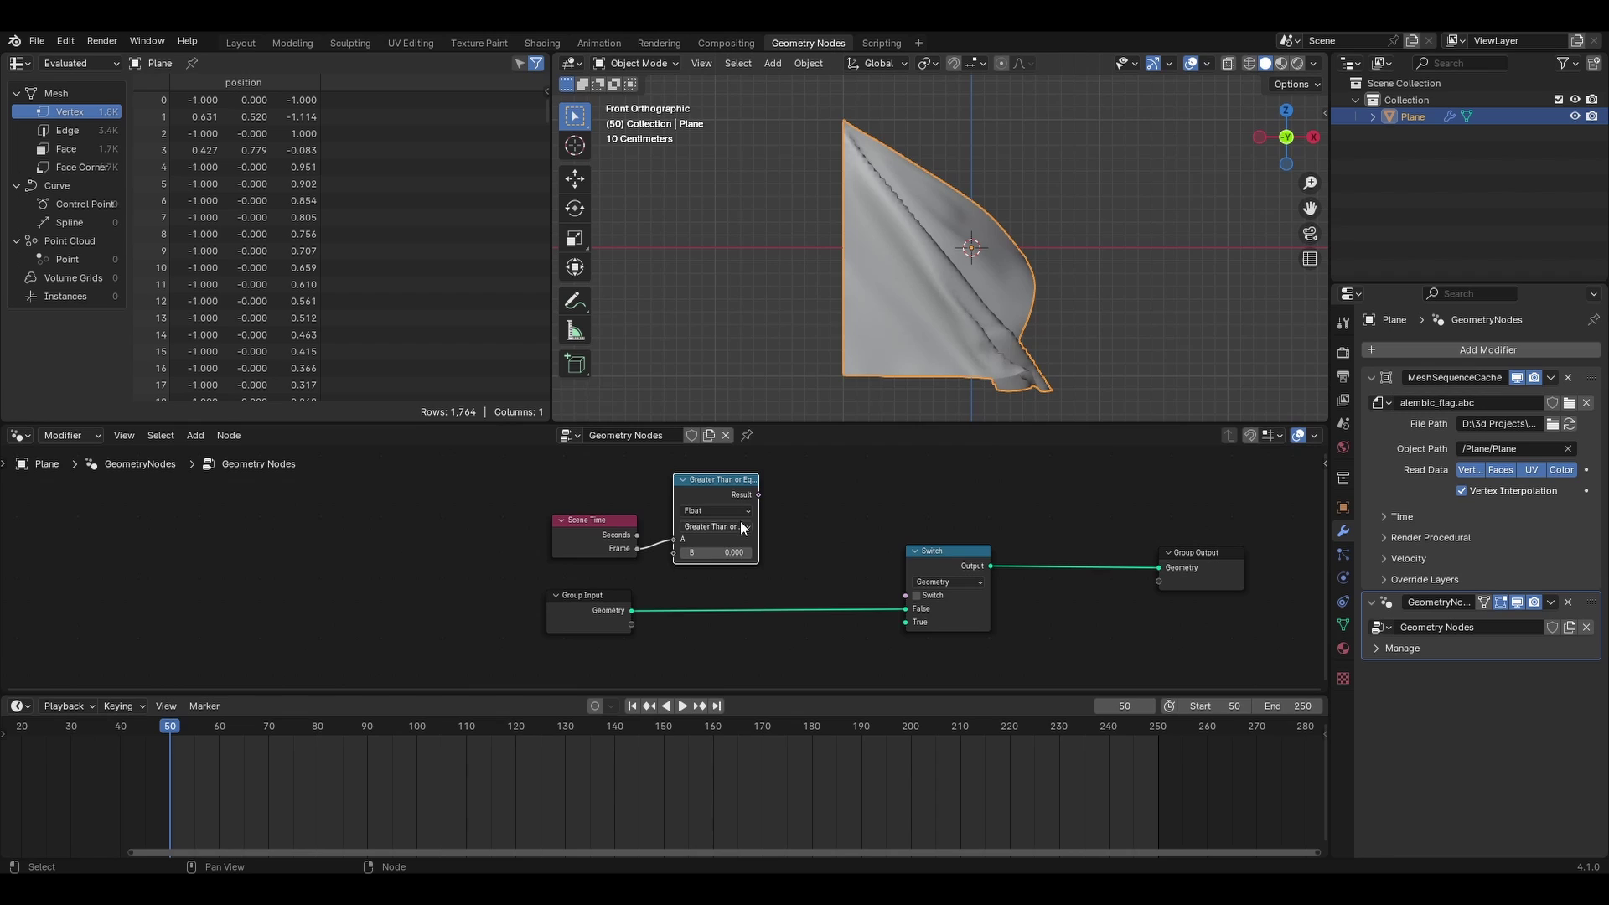
left_click(597, 519)
left_click_drag(596, 520, 581, 506)
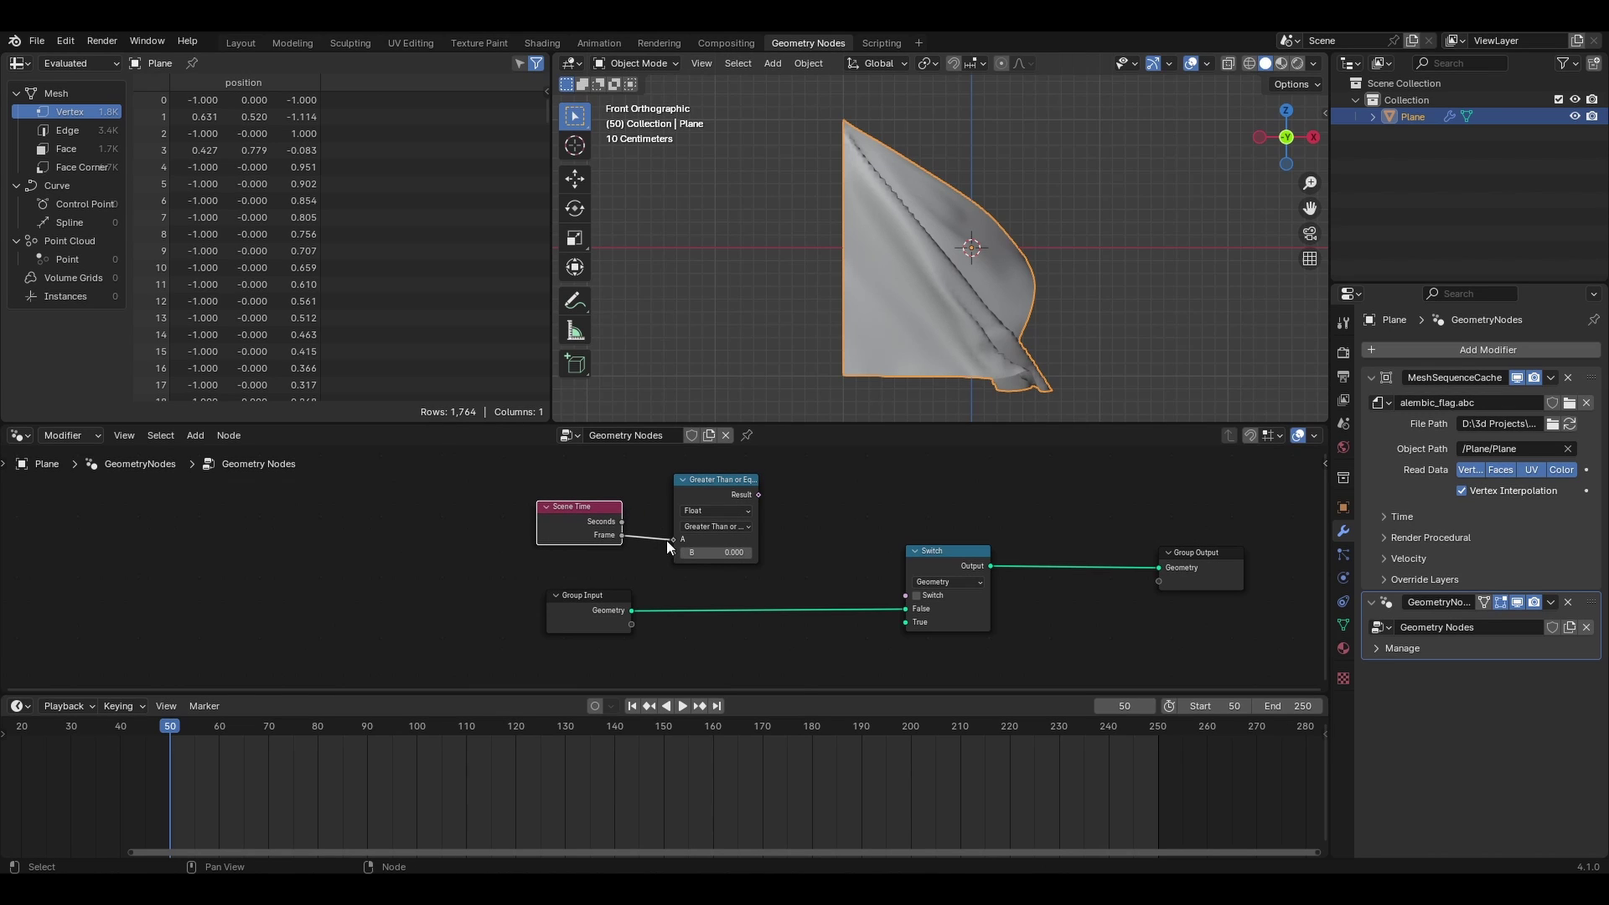
left_click(655, 582)
left_click(595, 500)
left_click_drag(745, 479, 839, 477)
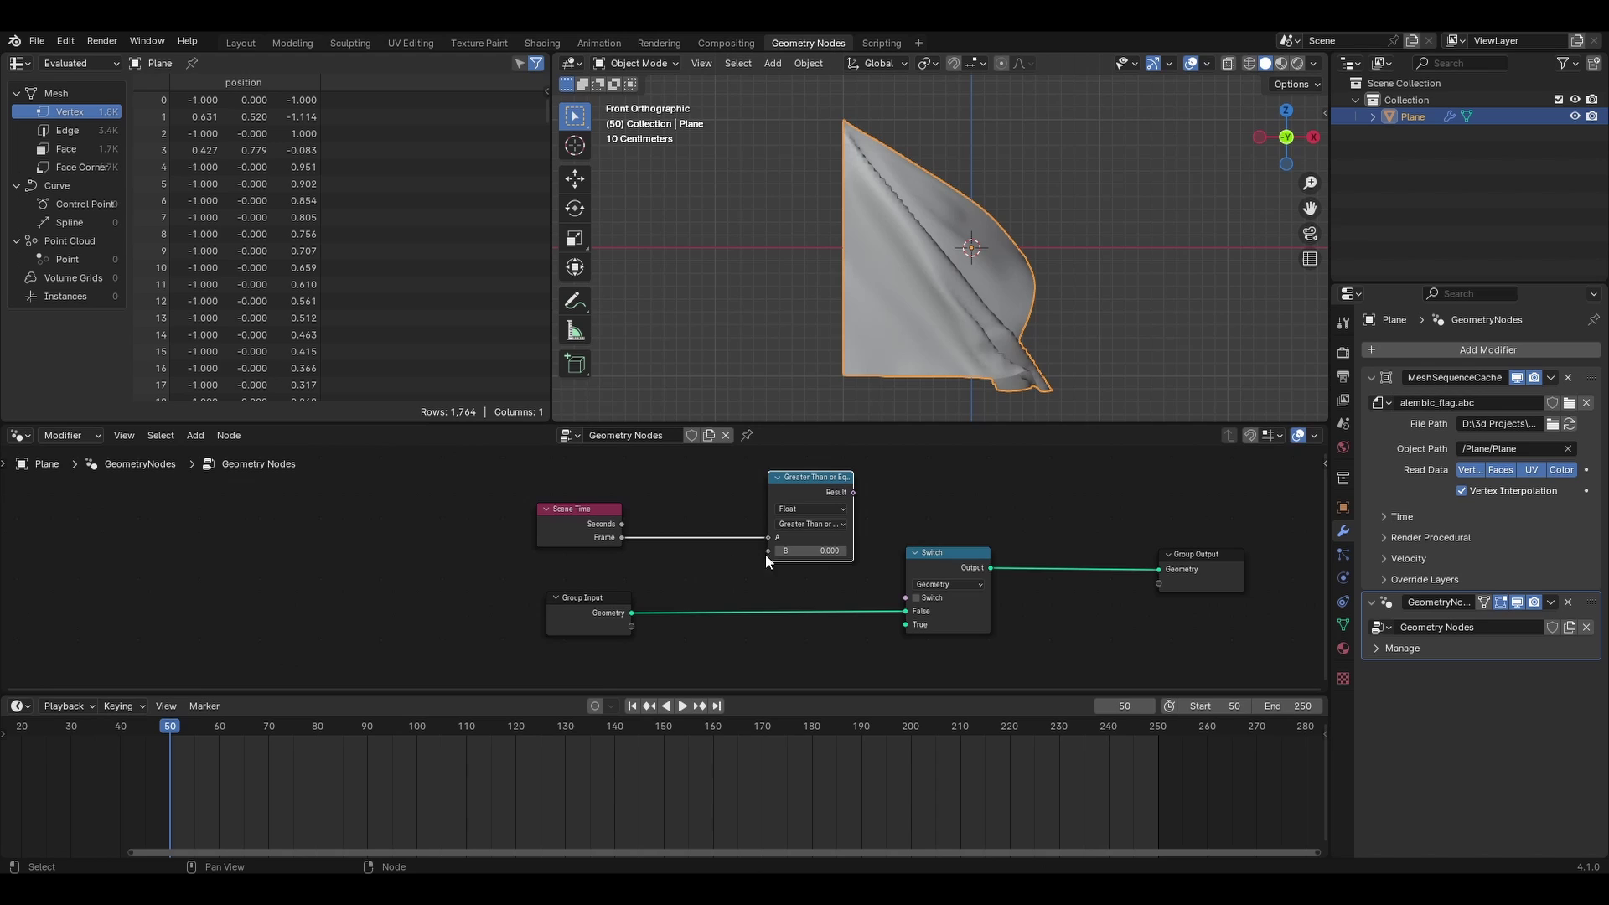
Step: Add a Value node set to 245 and connect it to input B of the compare node
key("shift+a")
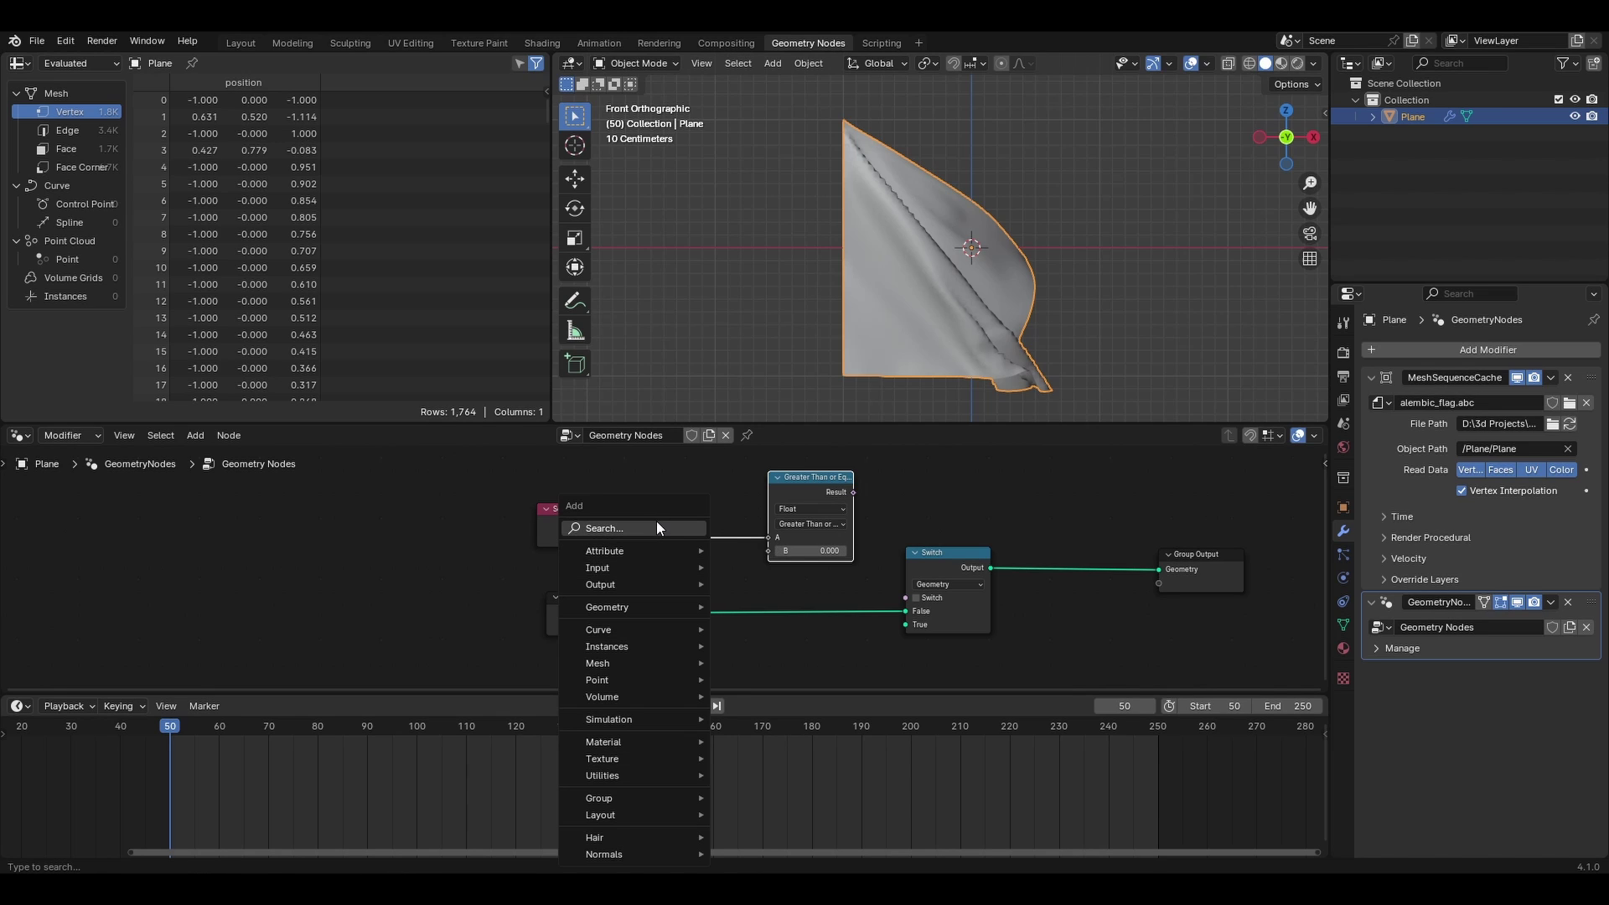
type("value")
key("Return")
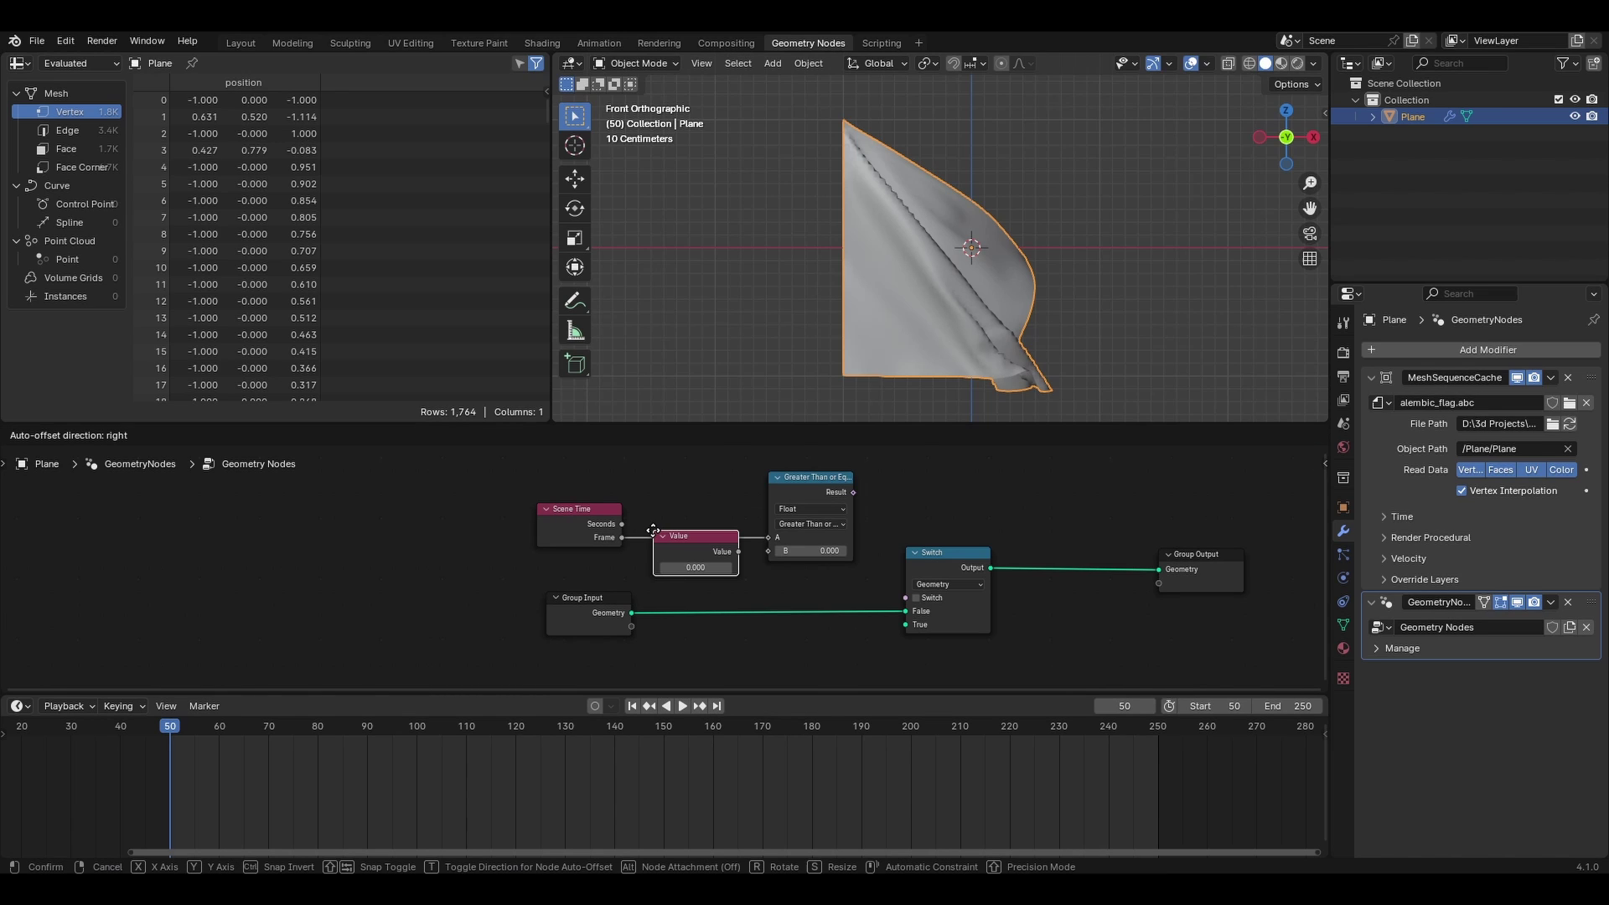
left_click(681, 579)
left_click(693, 591)
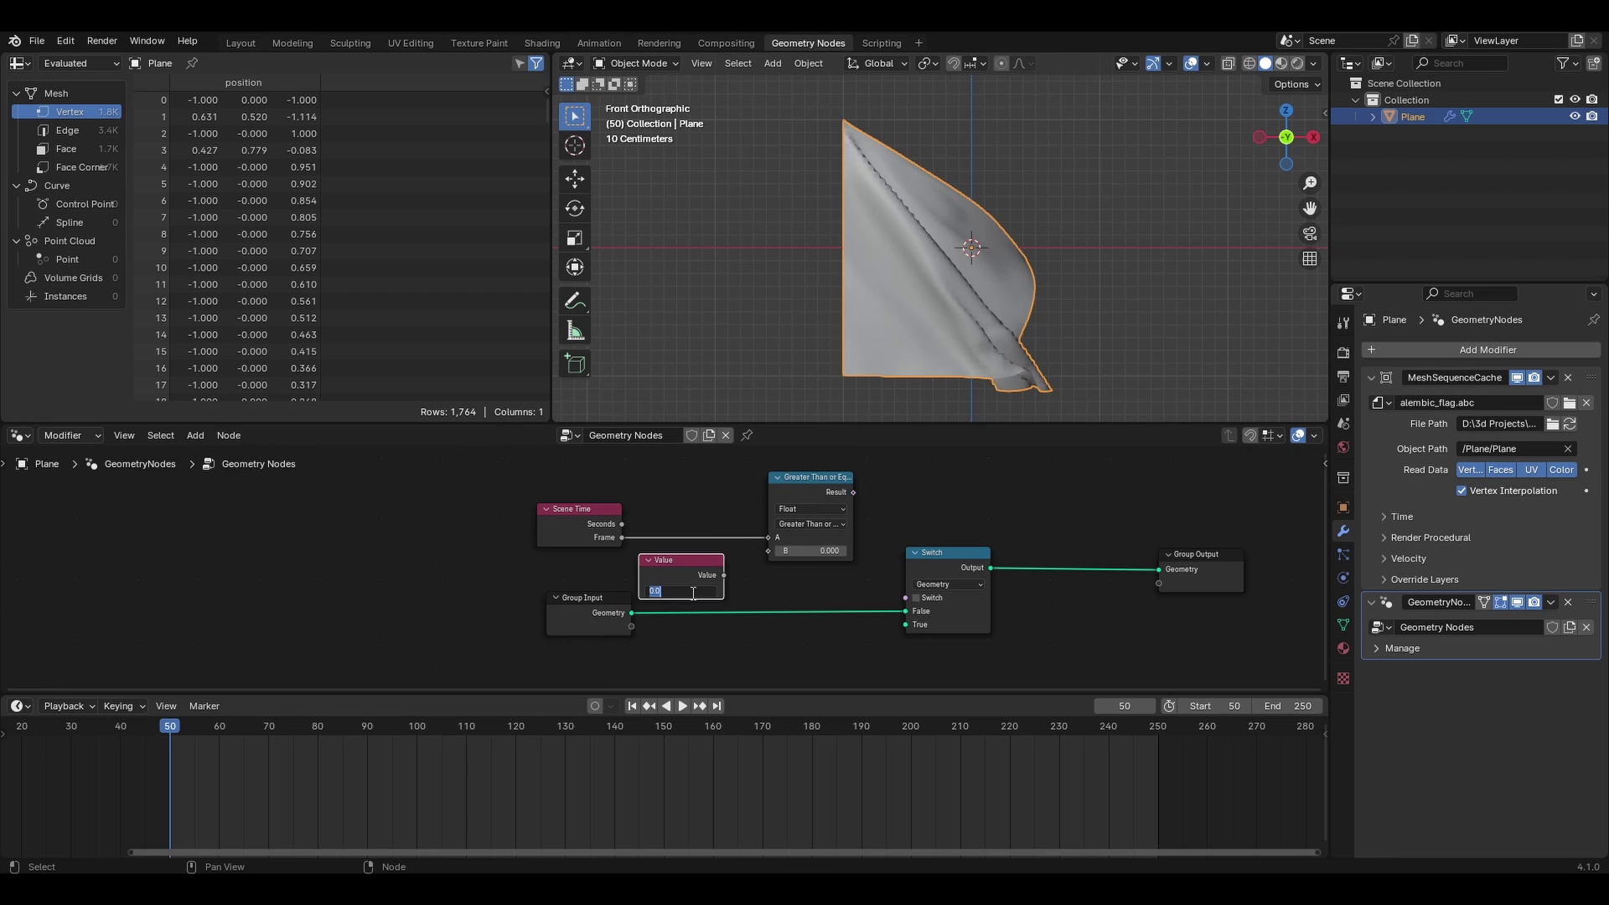
type("245")
key("Return")
left_click_drag(725, 575, 767, 550)
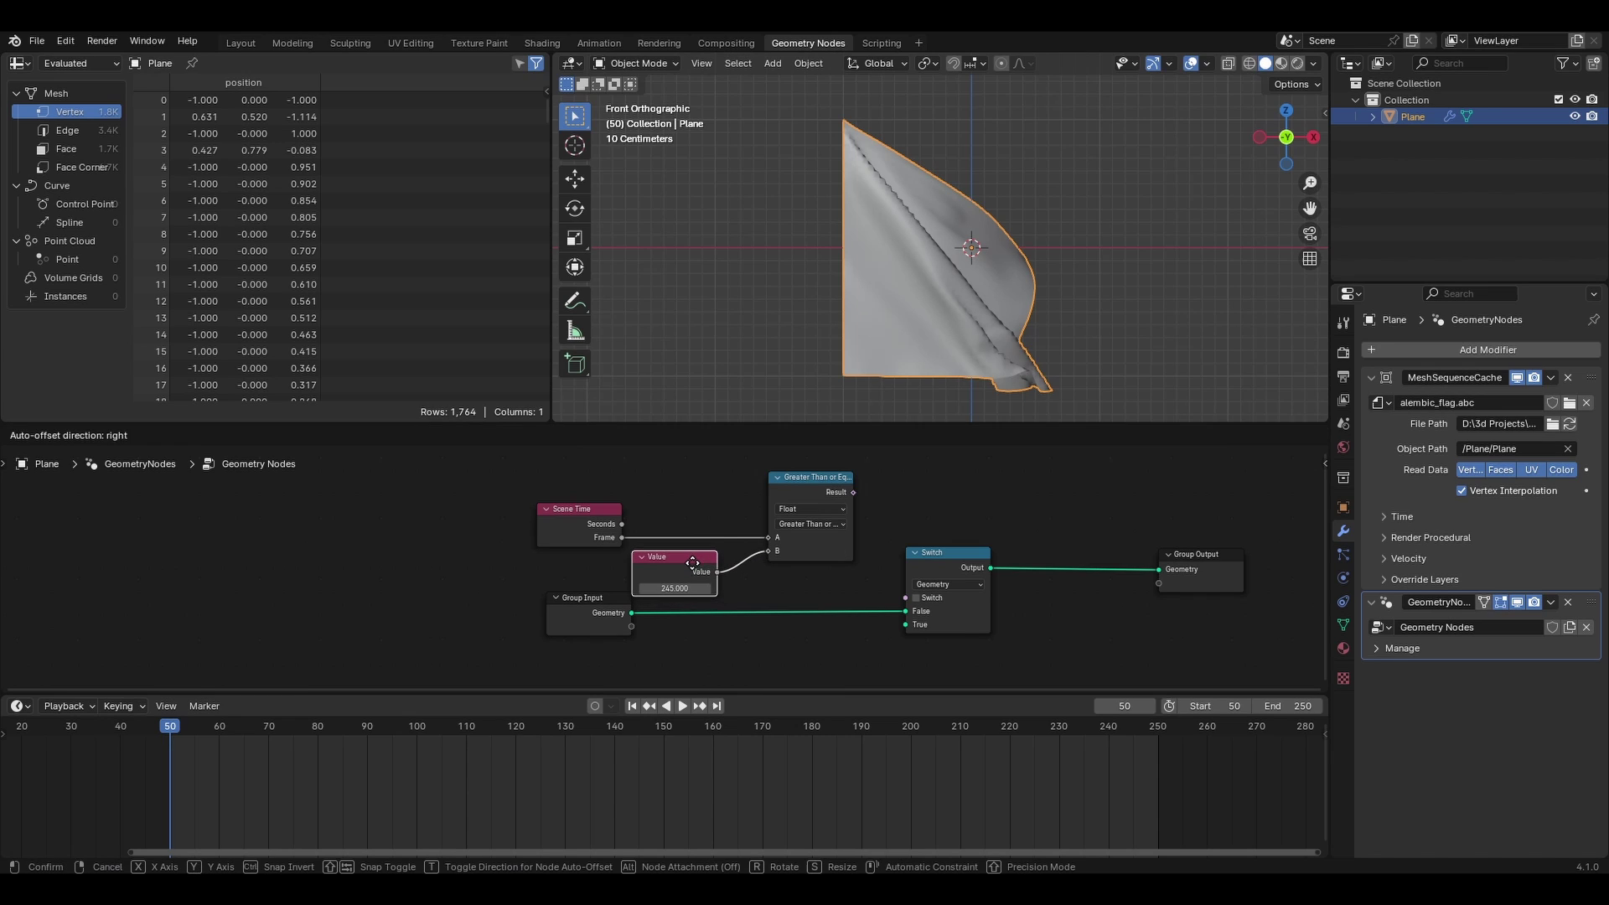
Step: Connect the compare node's Result to the Switch input of the Switch node
middle_click_drag(818, 581, 707, 571)
left_click_drag(741, 481, 794, 587)
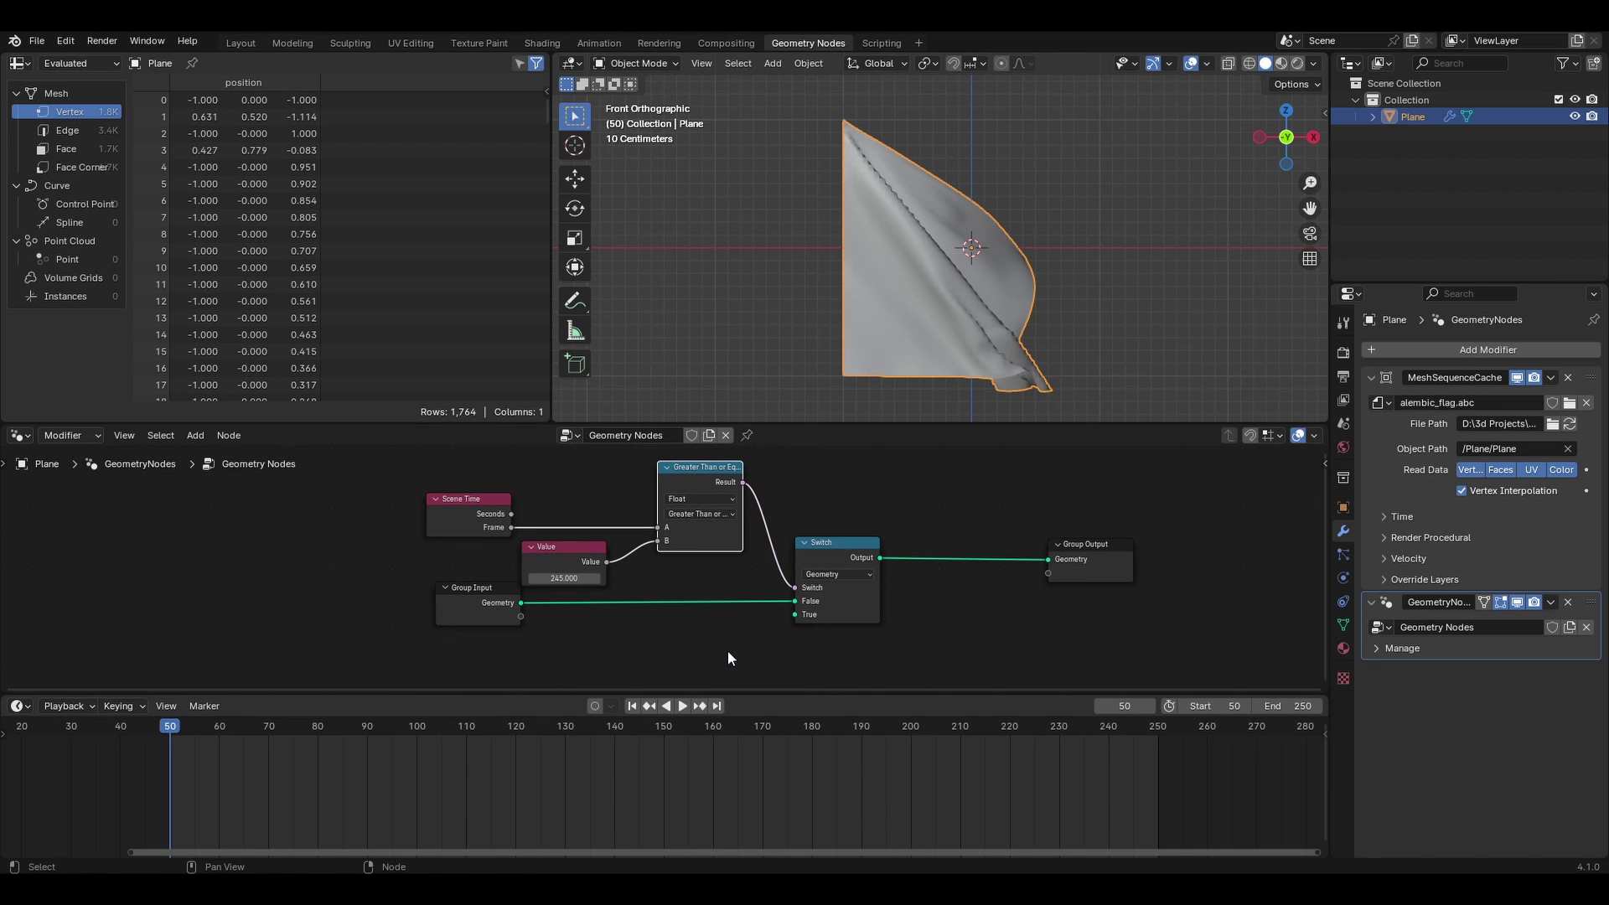
middle_click_drag(727, 650, 748, 622)
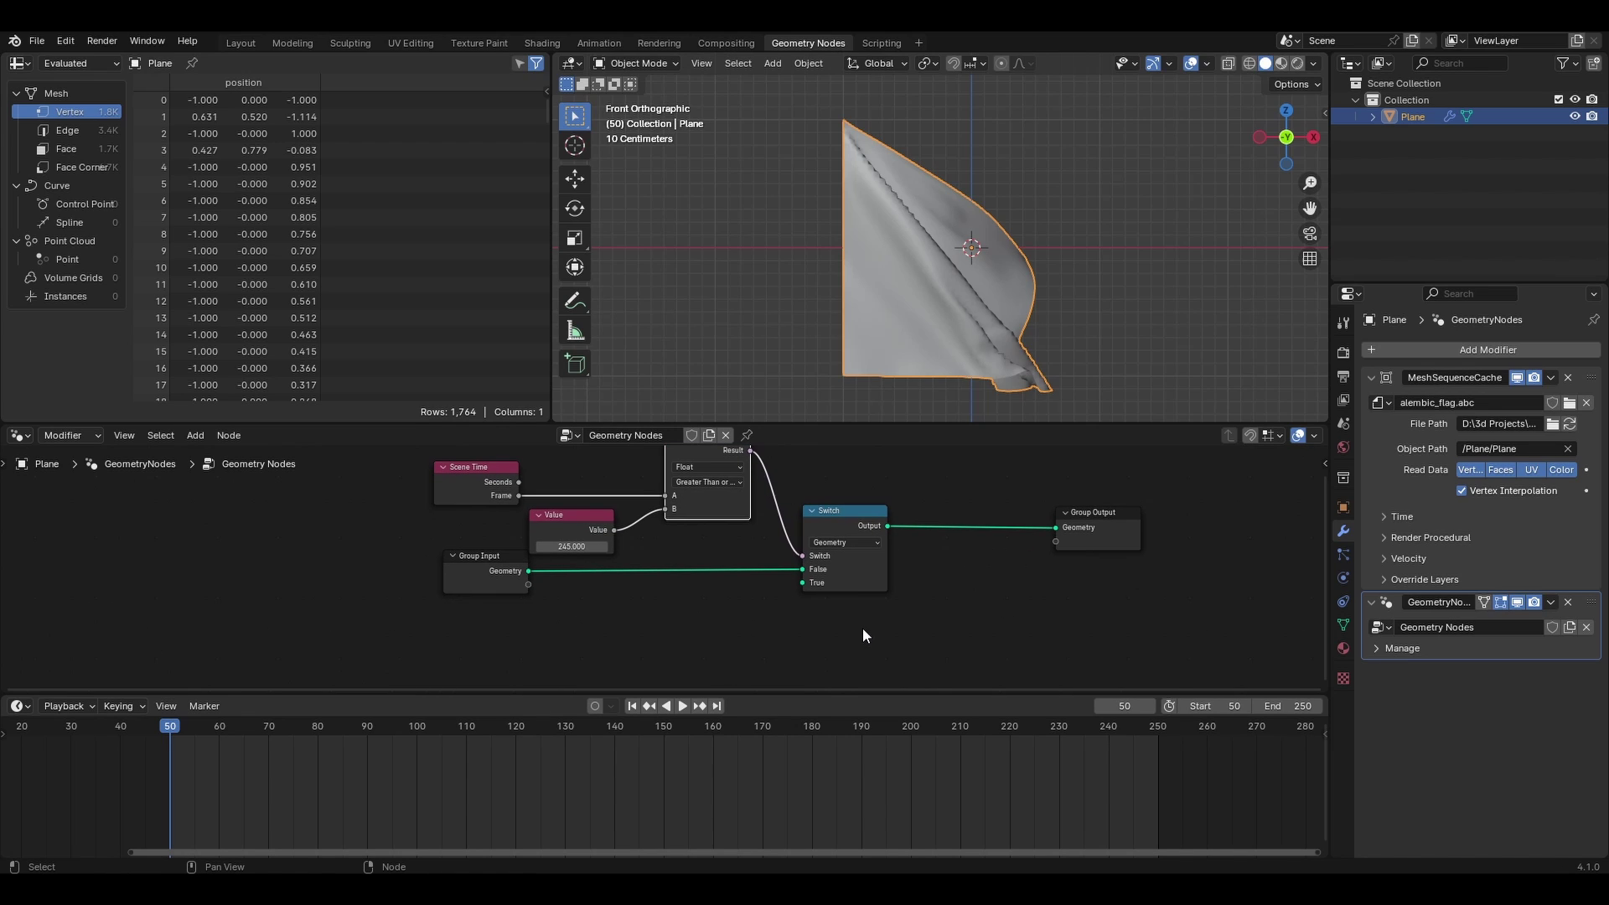
Step: Set the Value node to 50 to test the switch at the current frame
left_click(573, 546)
type("50")
key("Return")
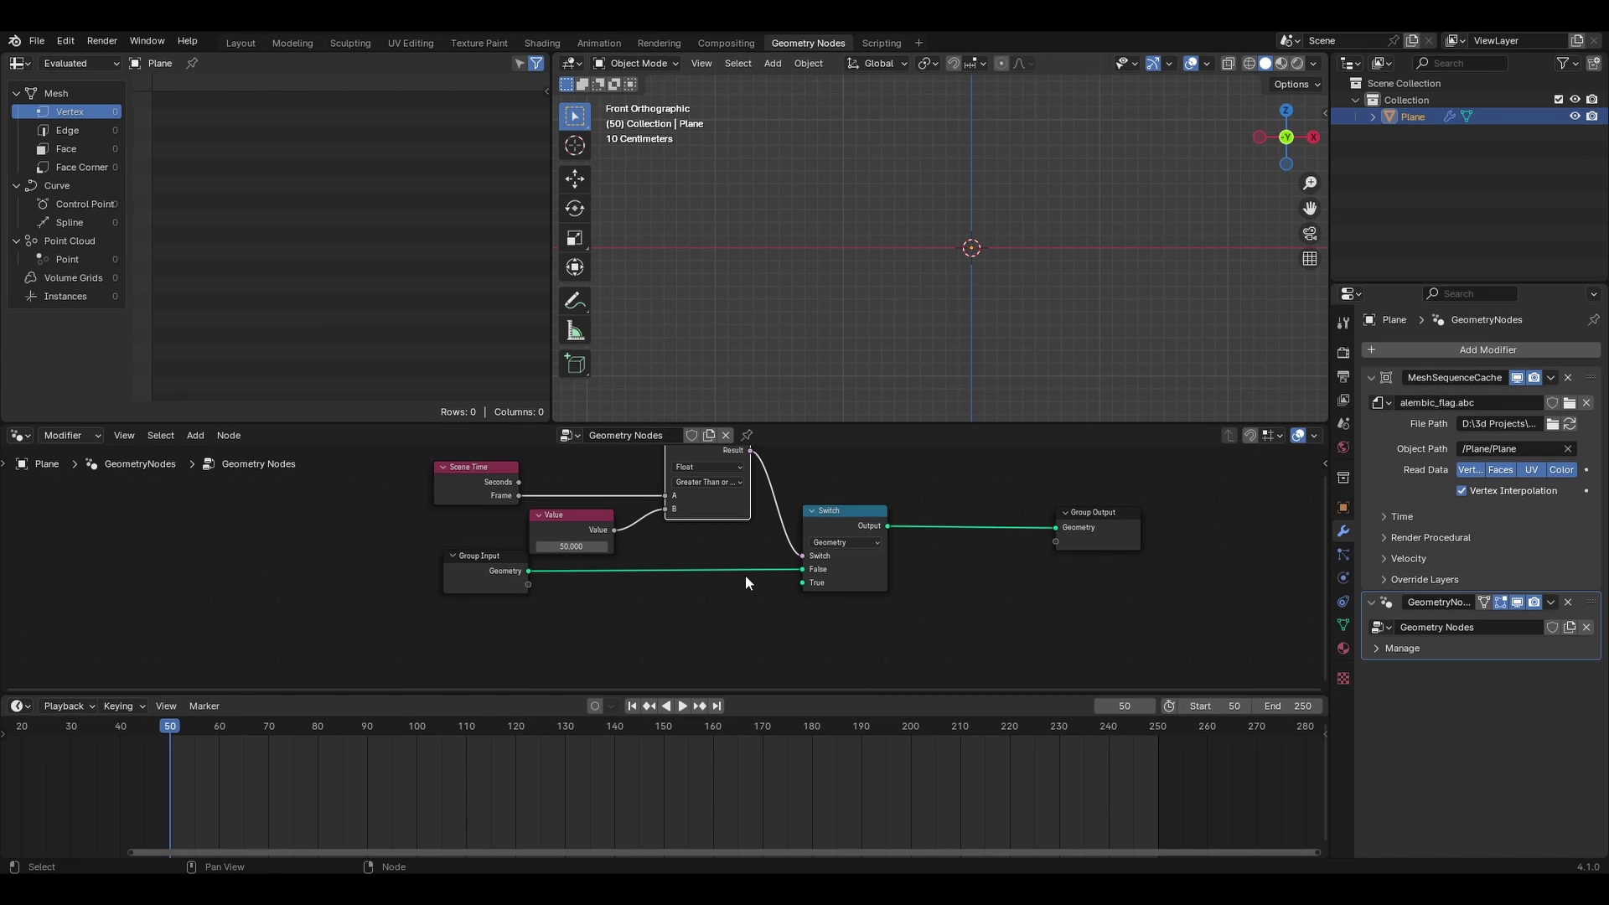
Step: Set the Value node to 100 and play the animation past that frame to test the switch
left_click(572, 546)
type("100")
key("Return")
middle_click_drag(570, 559, 548, 603)
key("space")
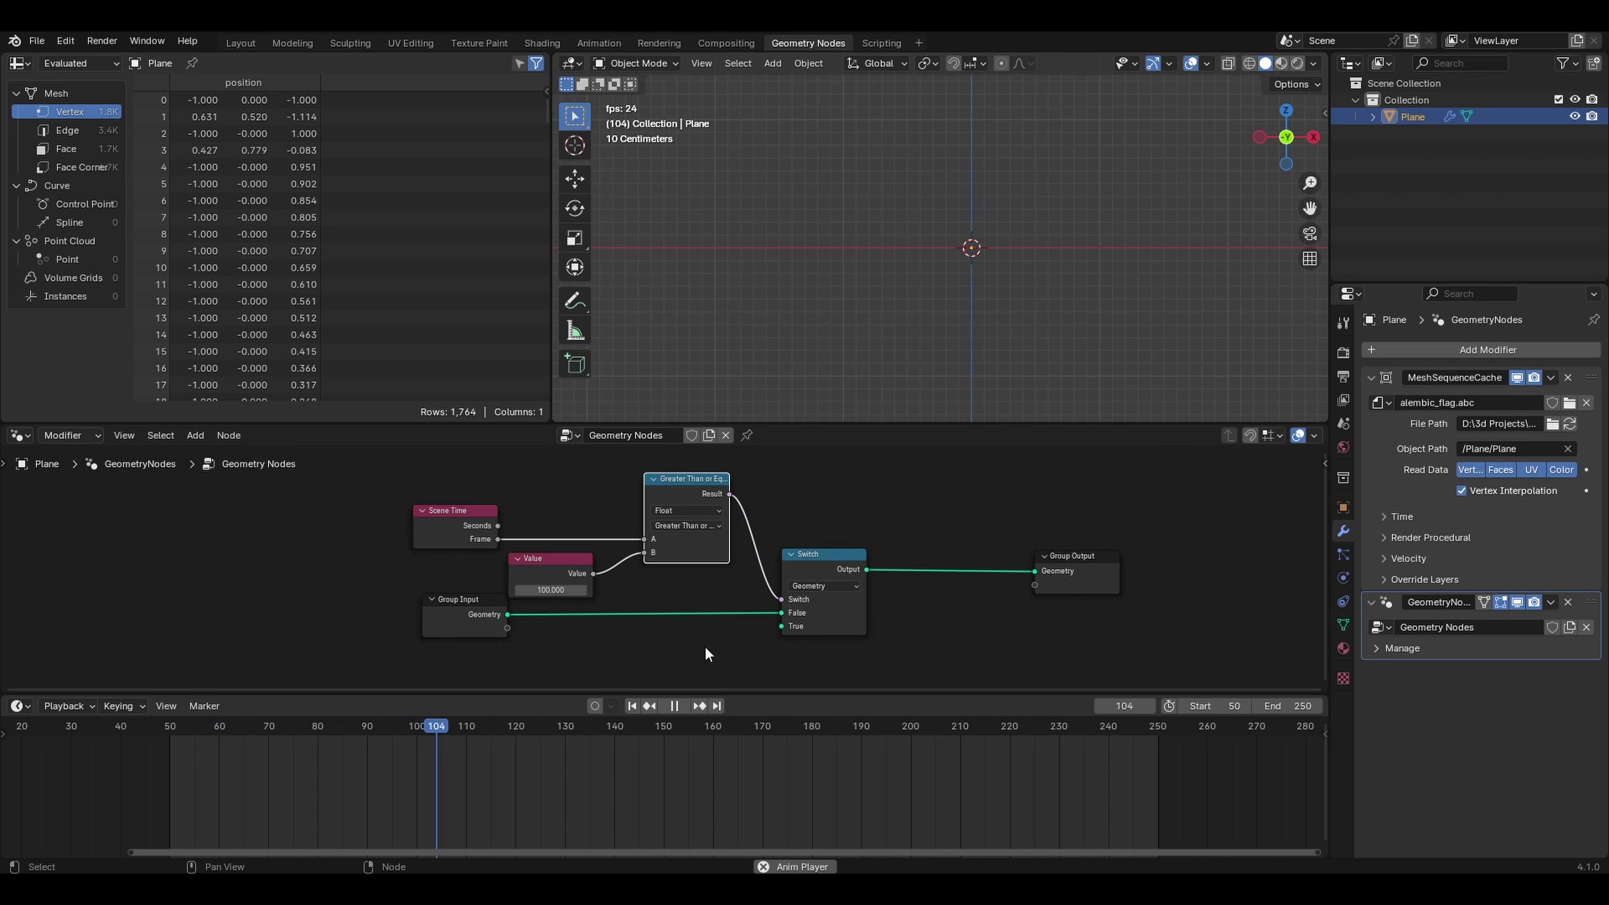
key("space")
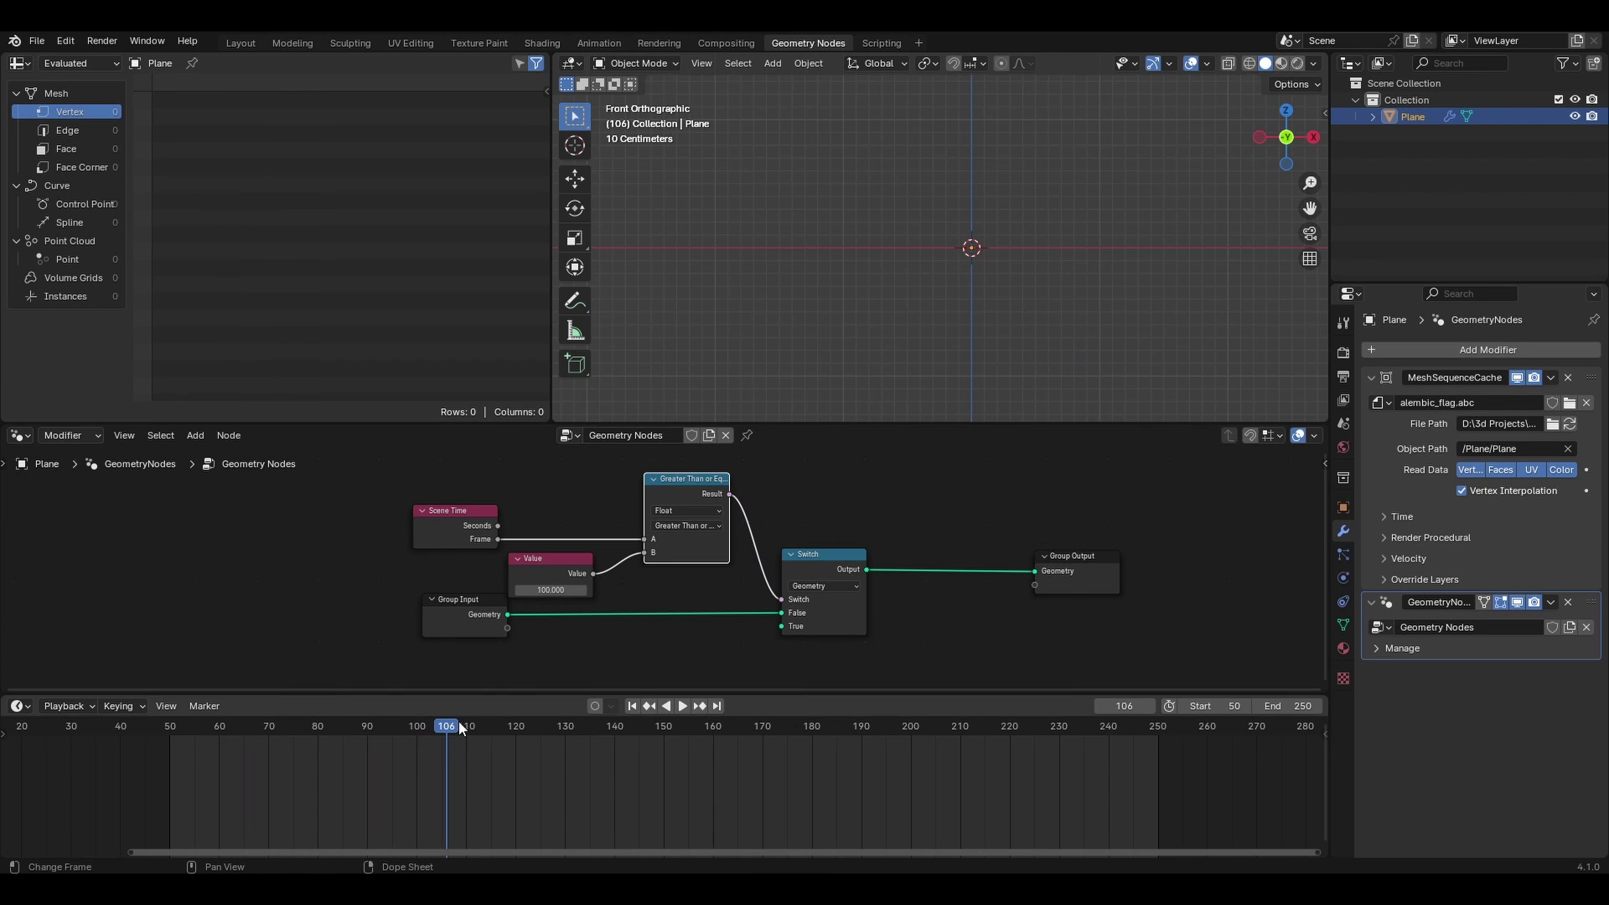
Step: Return to the start frame and set the Value node back to 245
middle_click_drag(668, 656, 681, 628)
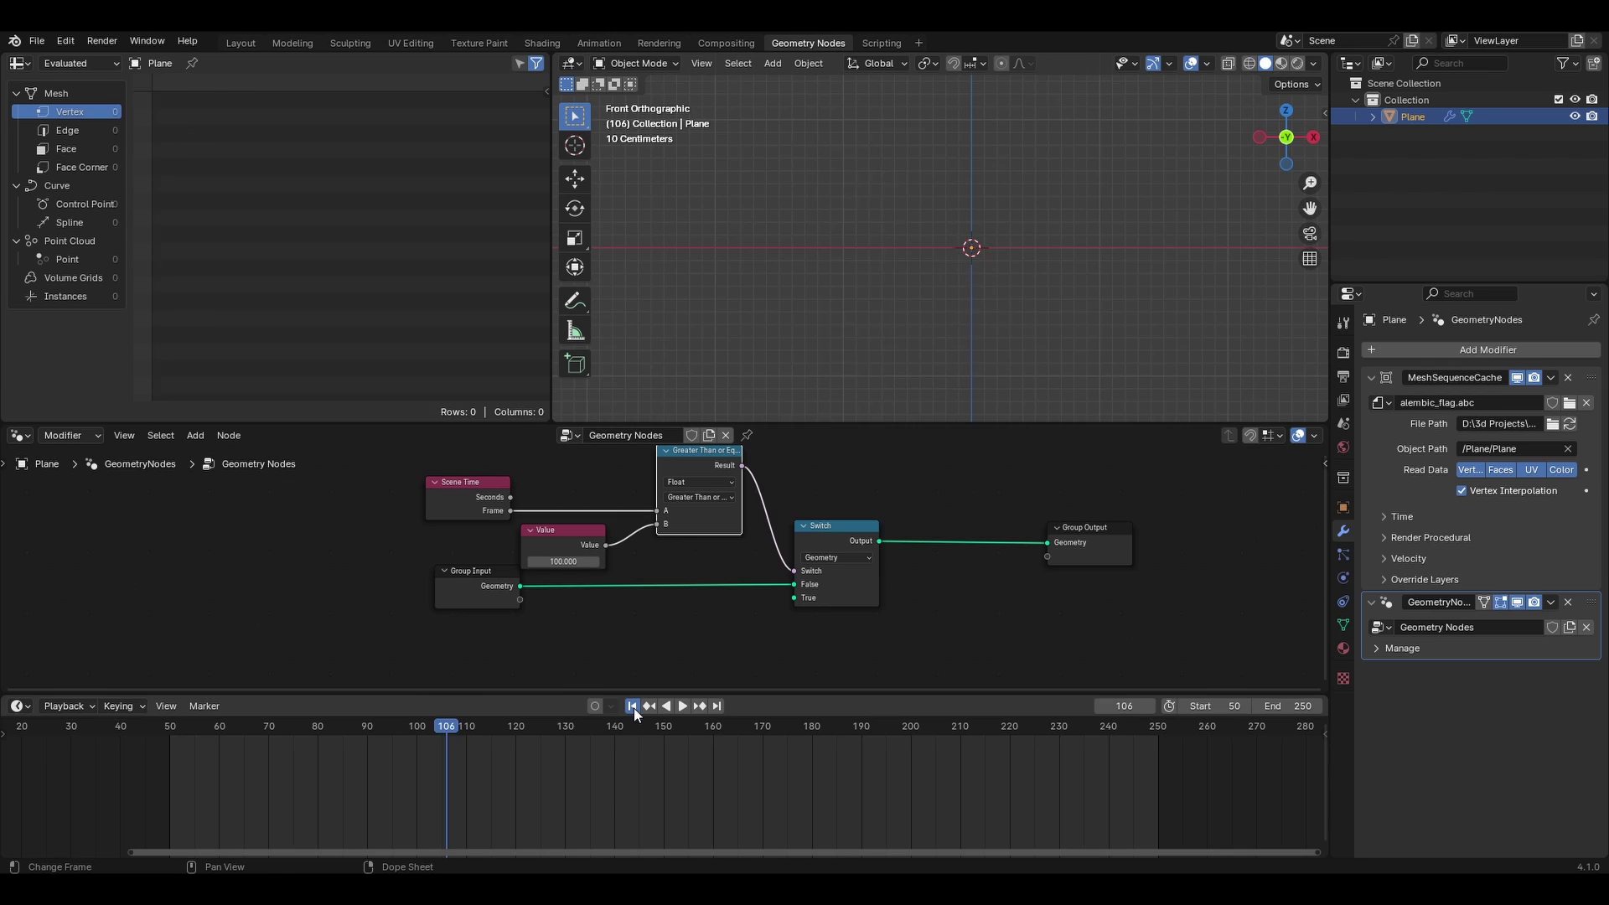
left_click(633, 707)
left_click(552, 561)
type("245")
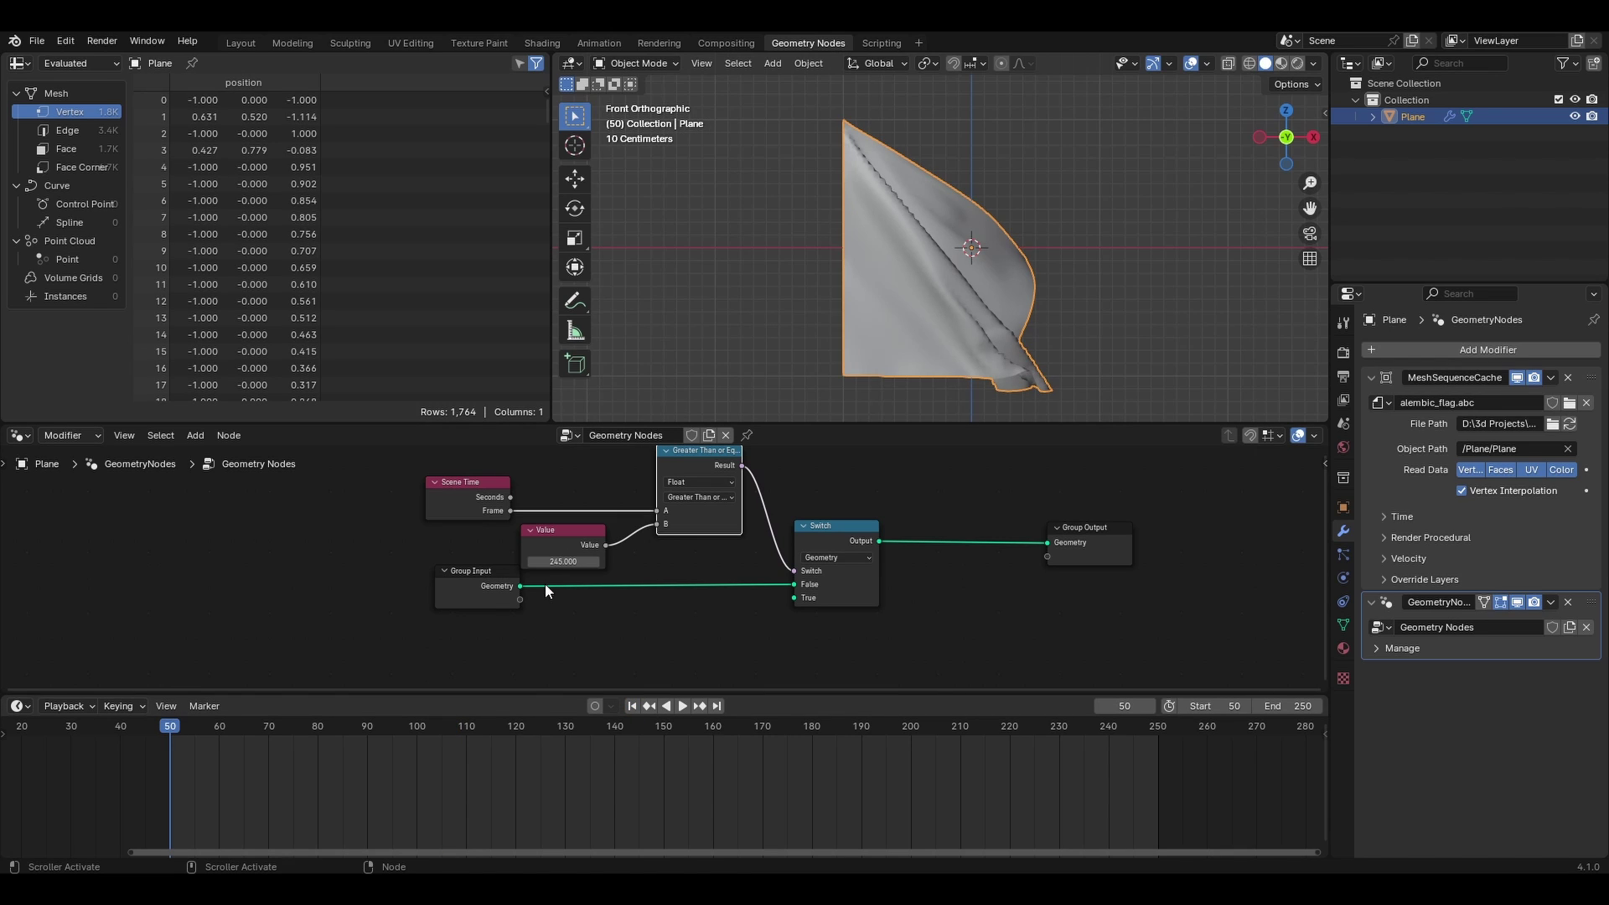
Step: Move the Switch and Group Output nodes farther right to make room in the node tree
key("Return")
middle_click_drag(683, 604, 659, 591)
scroll(660, 593, "down", 2)
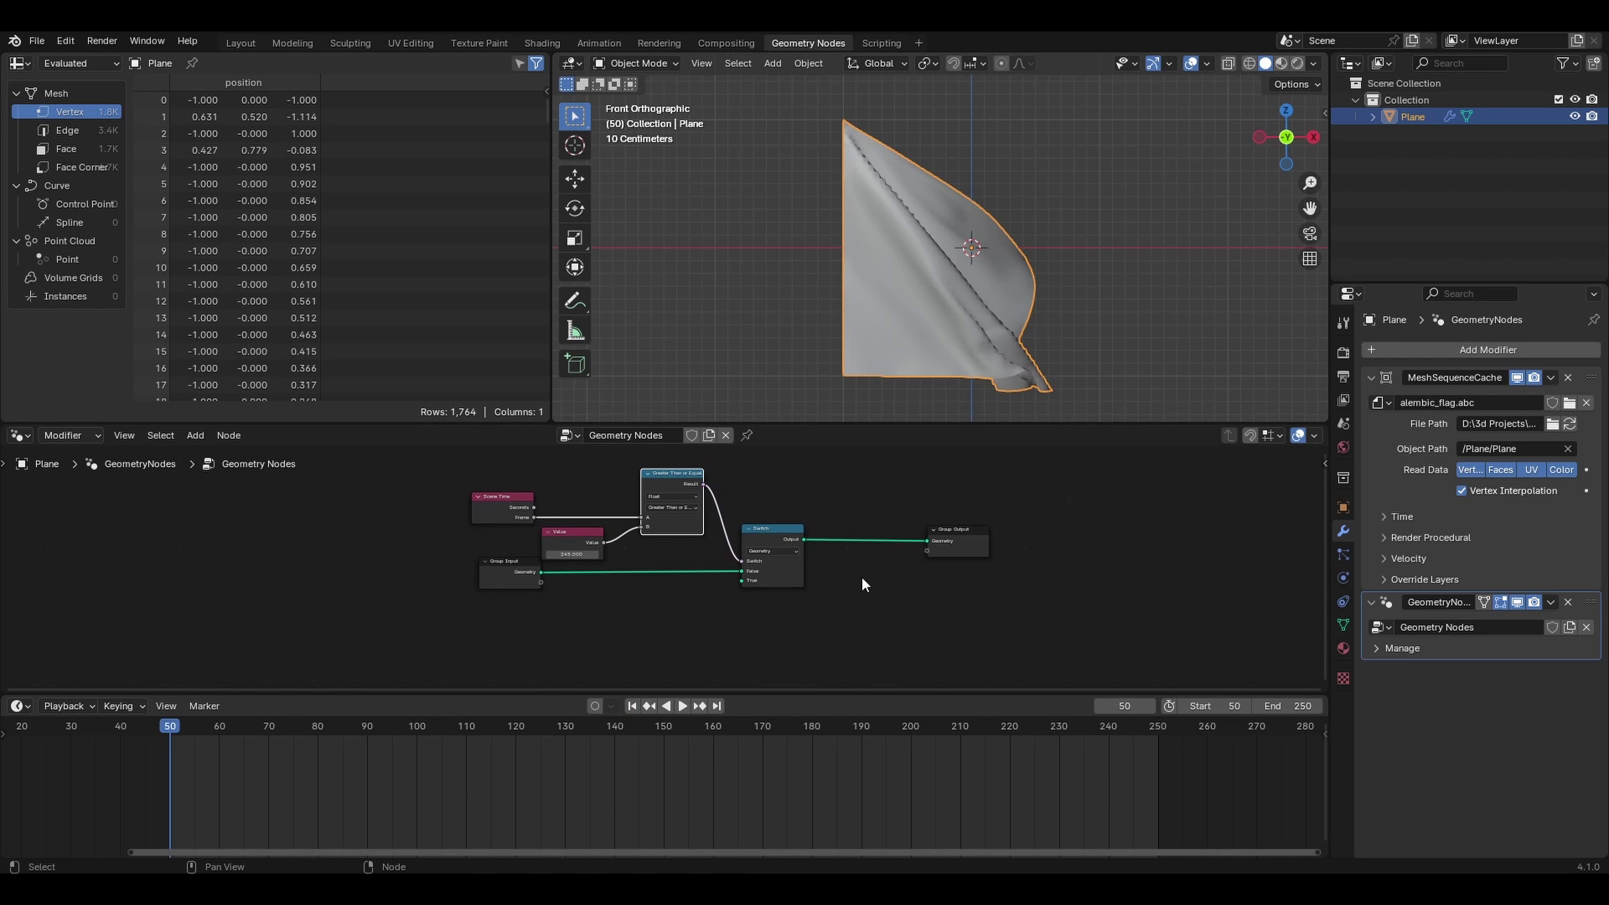
left_click_drag(770, 492, 960, 555)
left_click_drag(782, 537, 884, 536)
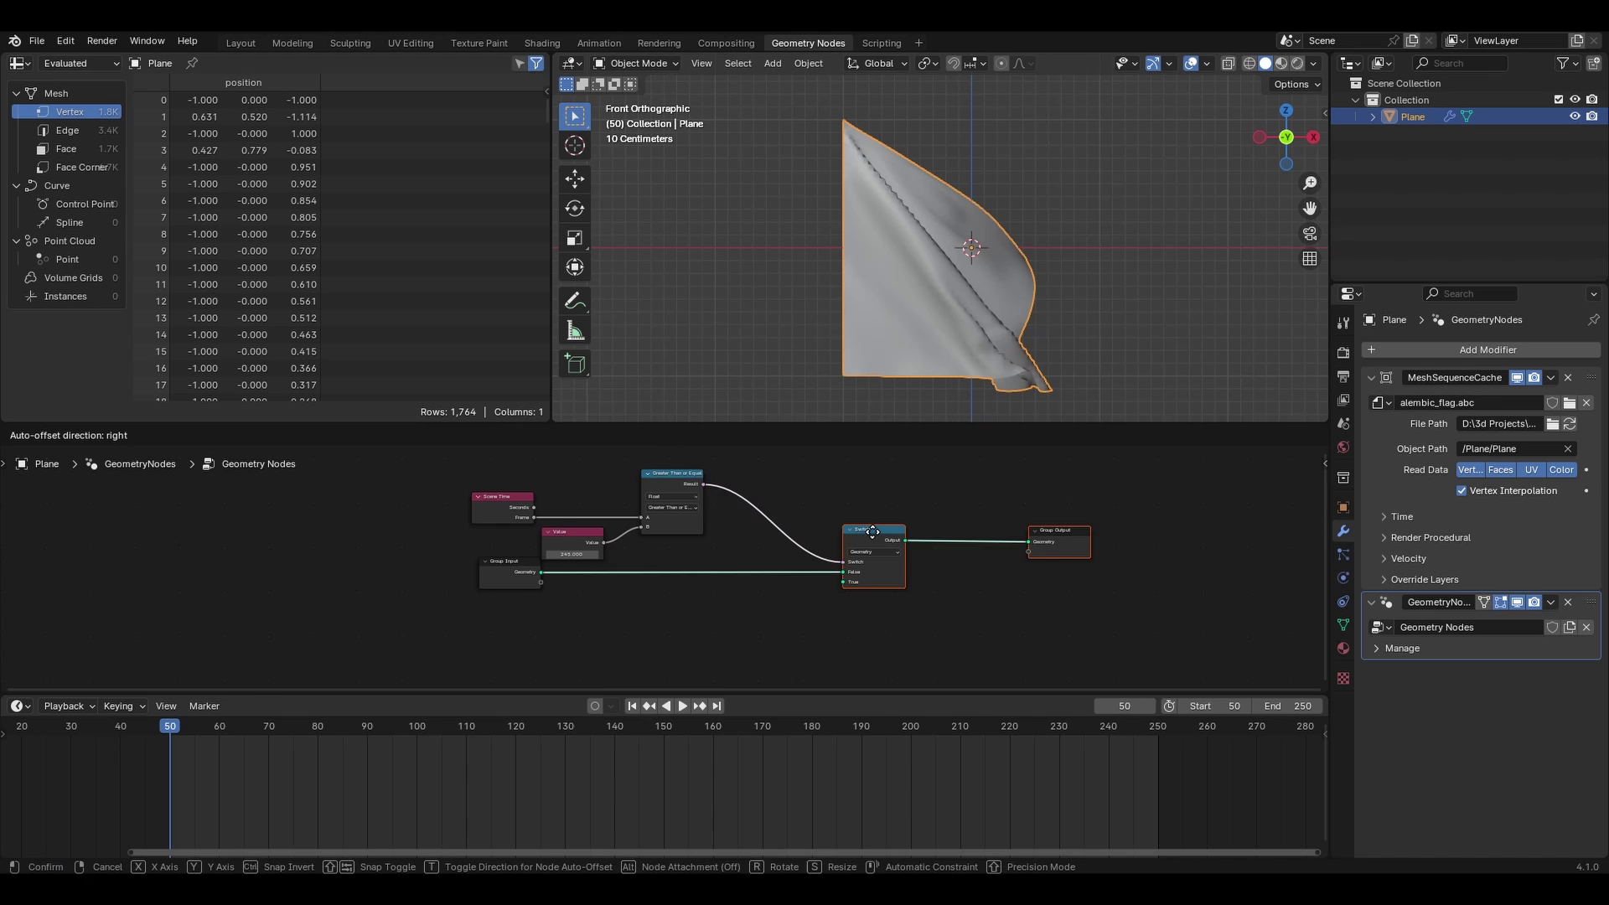
Step: Add an Object Info node below the Group Input node
key("shift+a")
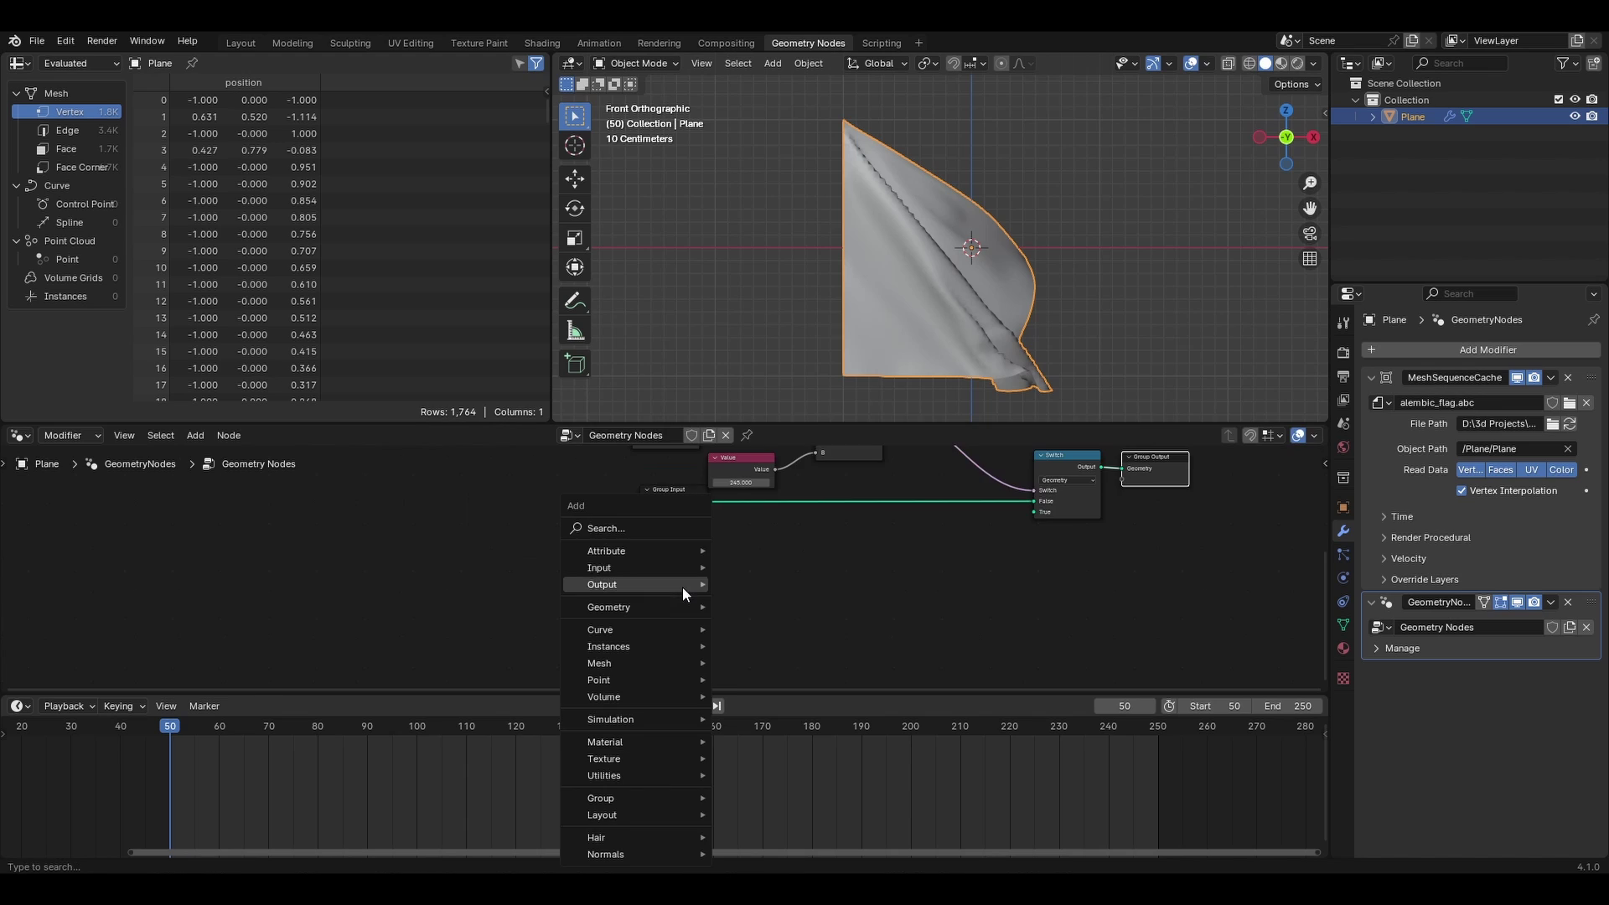
left_click(656, 528)
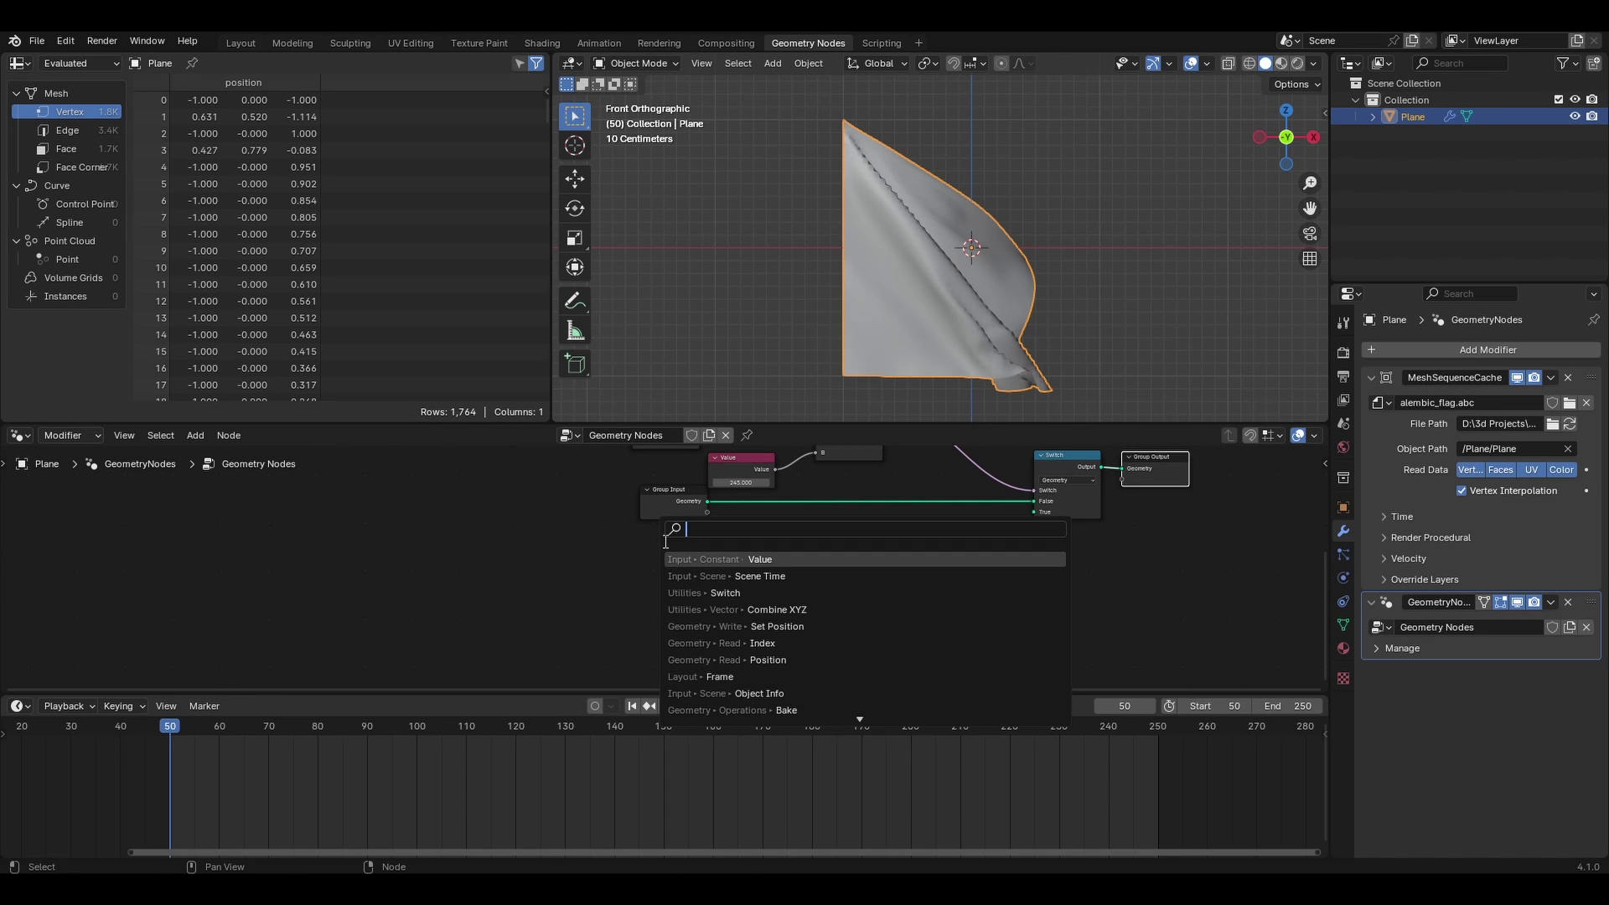
type("object")
key("Return")
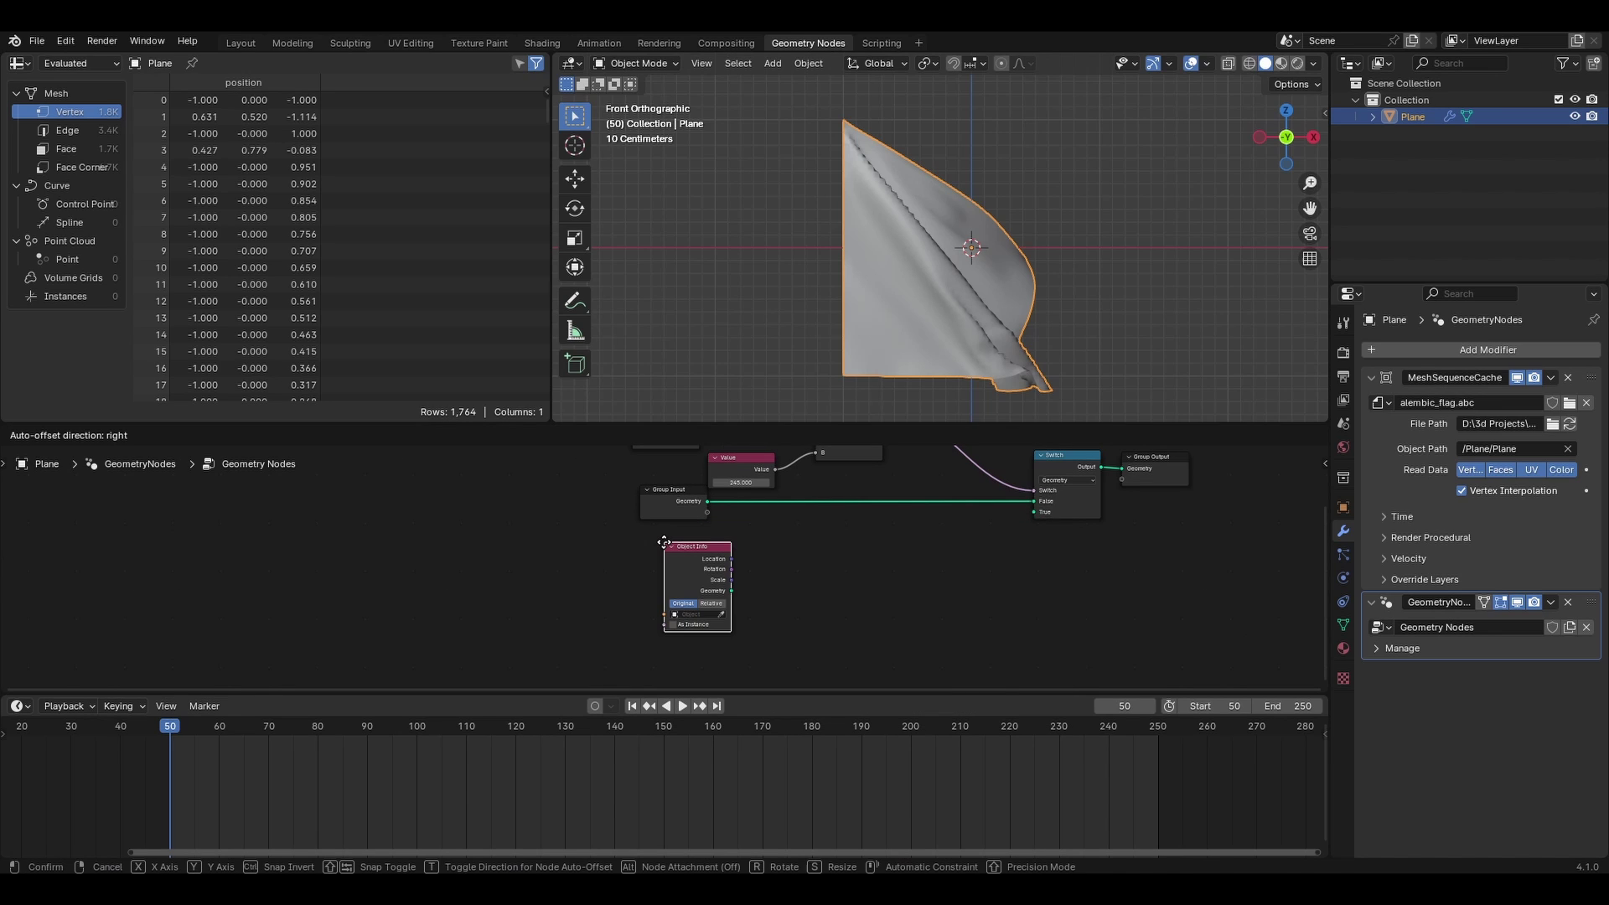
left_click(650, 558)
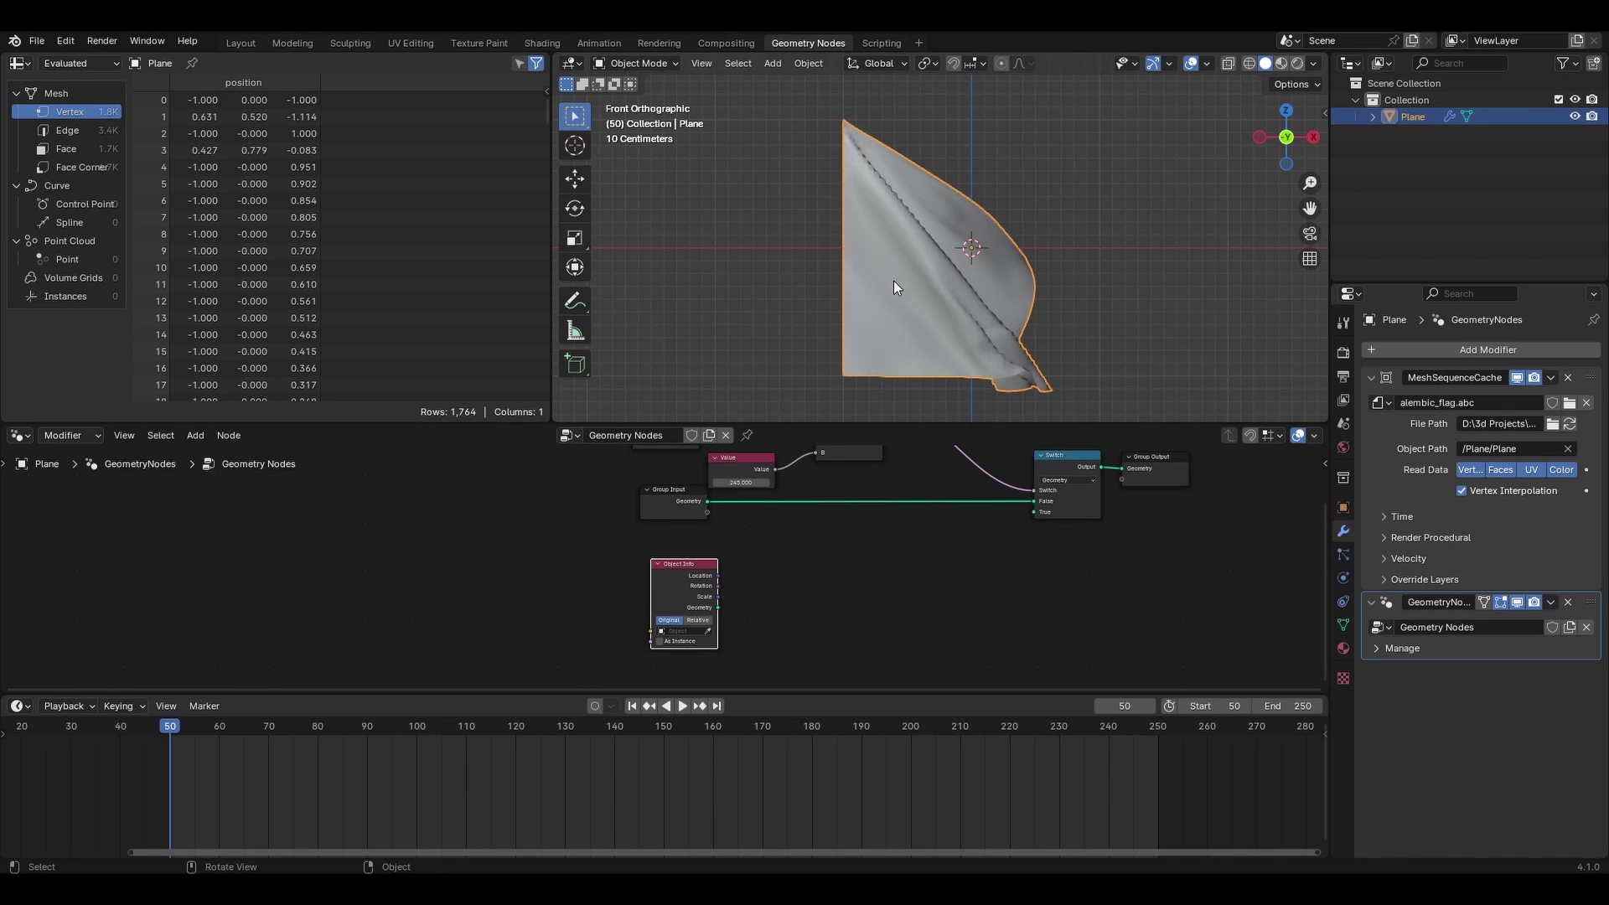
Step: Duplicate the flag plane in place and hide the copy in both the viewport and renders
key("shift+d")
right_click(858, 219)
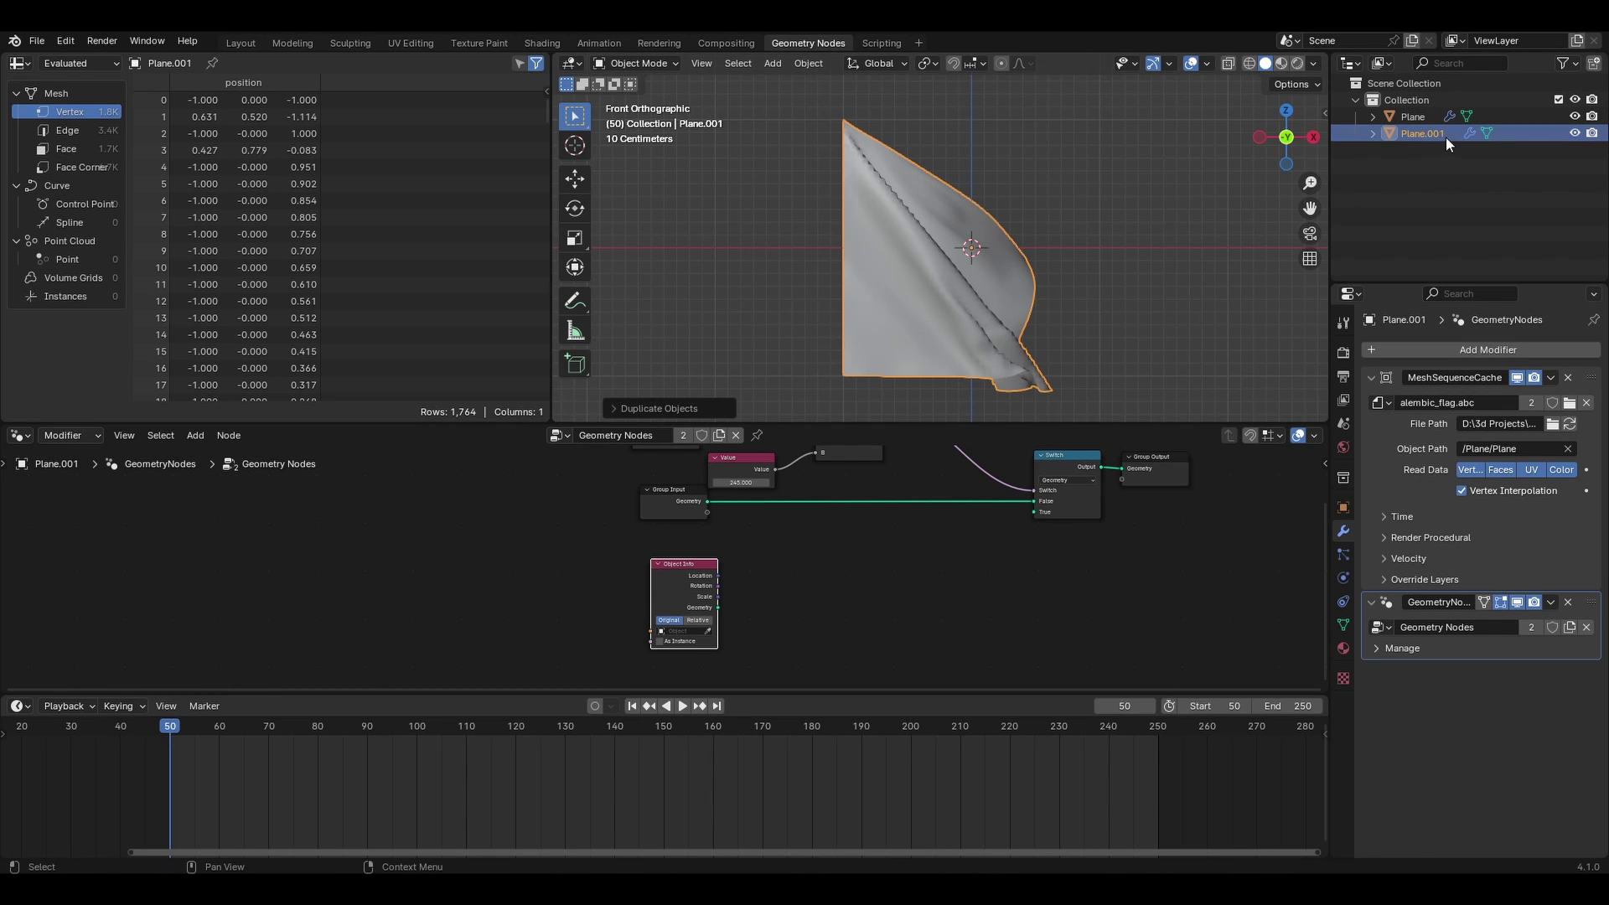
left_click(1574, 133)
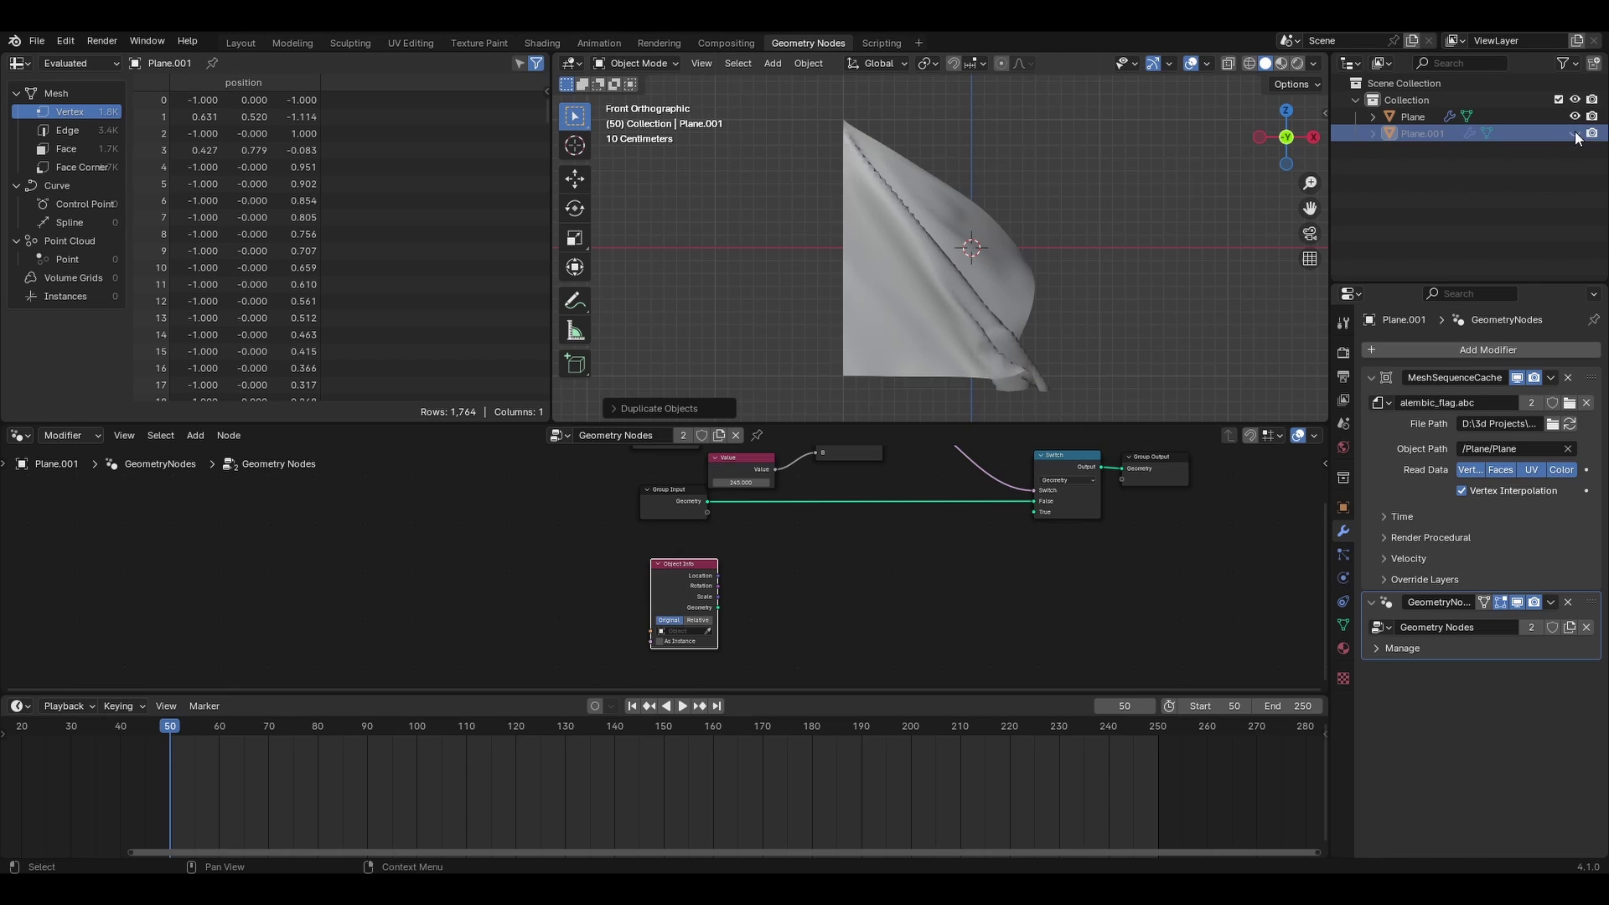
left_click(1591, 133)
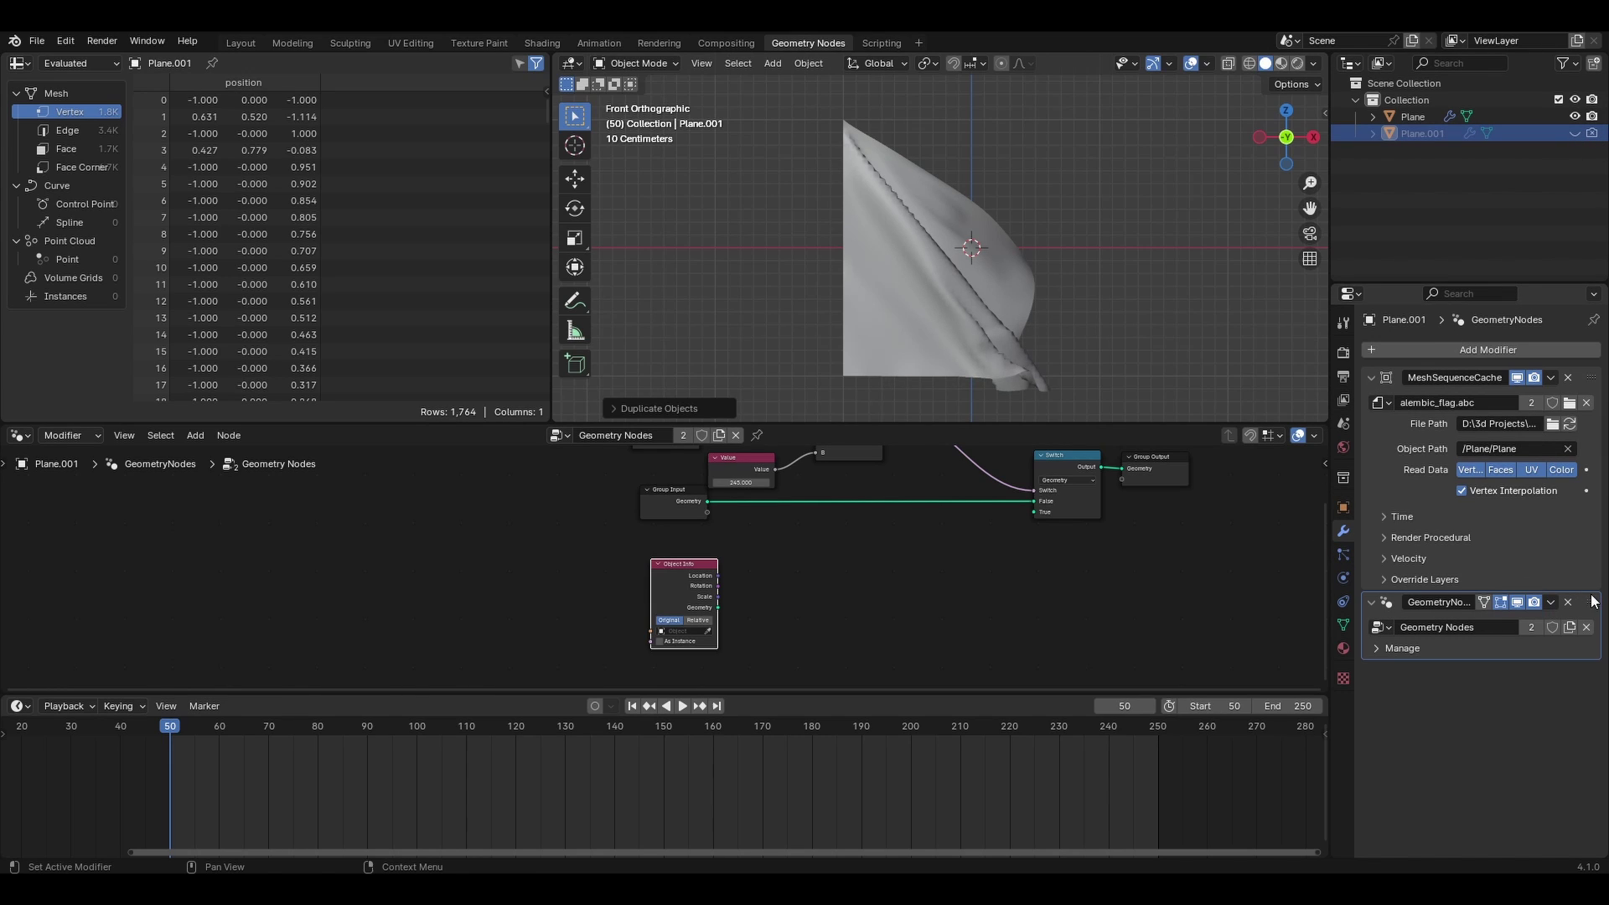
Step: Remove the Geometry Nodes modifier from the duplicate plane and give it its own copy of the Alembic cache file
left_click(1532, 628)
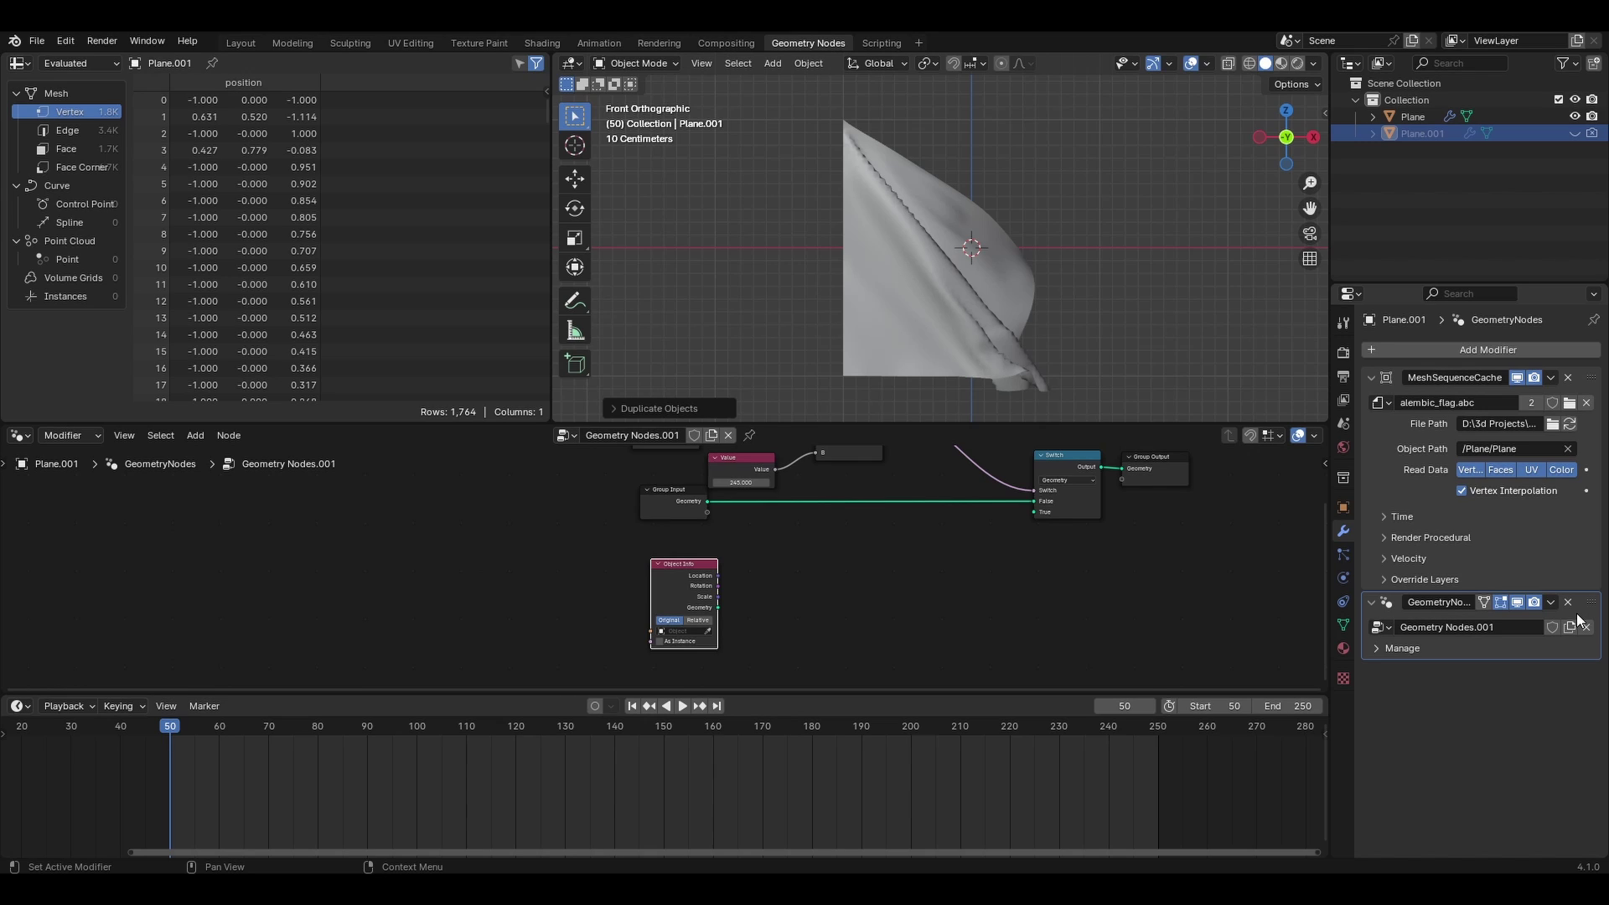
left_click(1567, 601)
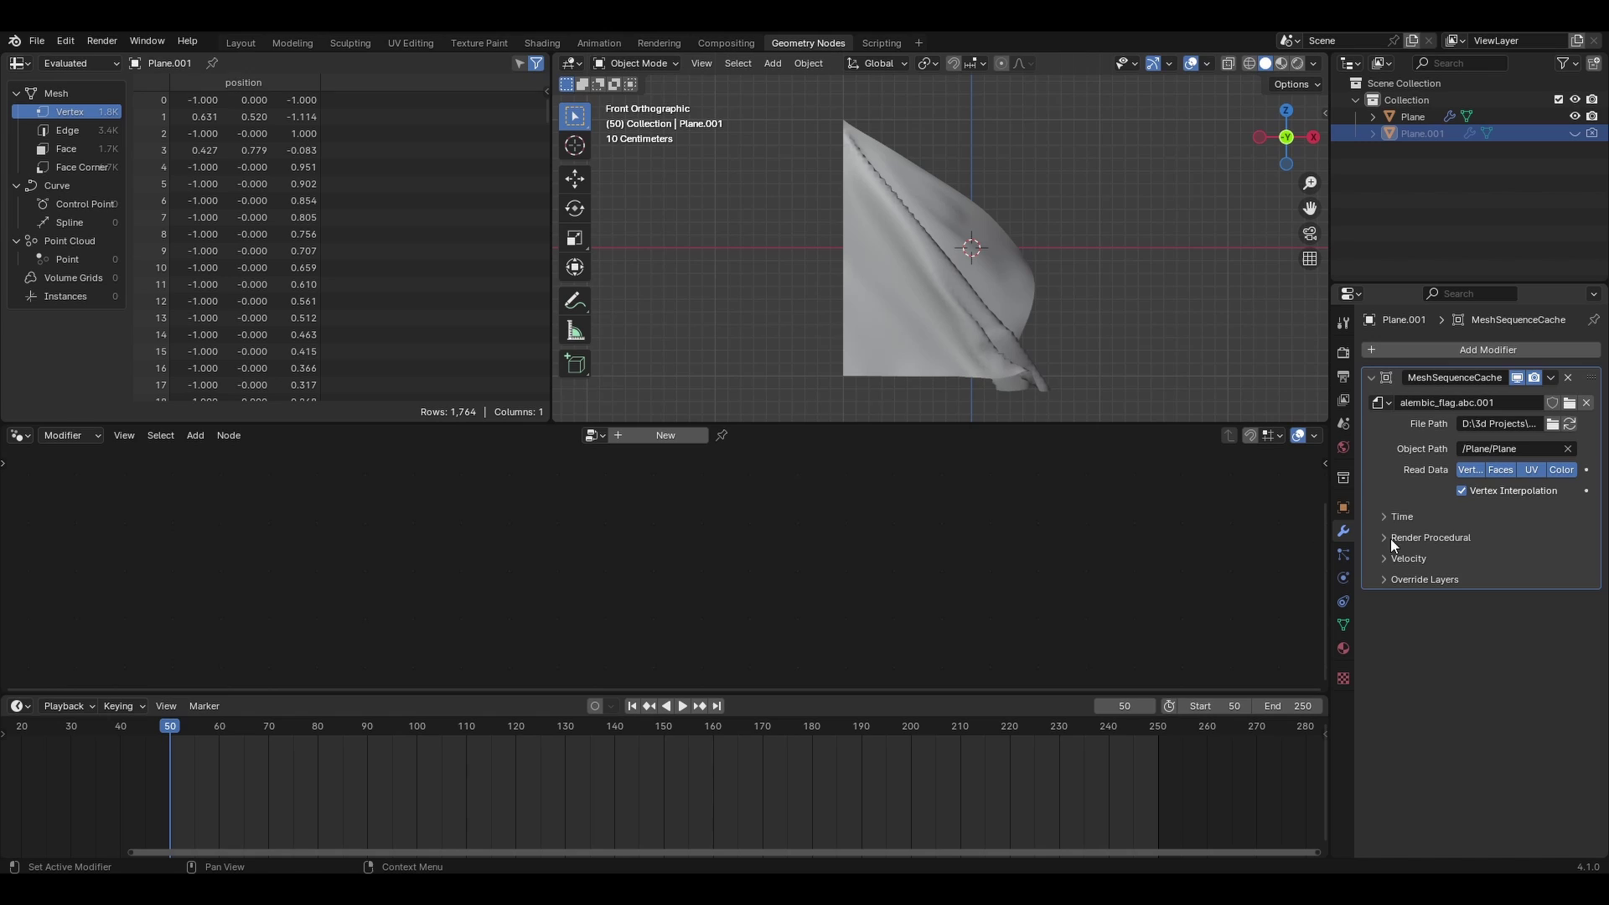
Step: Enable Override Frame in the duplicate's Mesh Sequence Cache time settings and set it to frame 49
left_click(1386, 515)
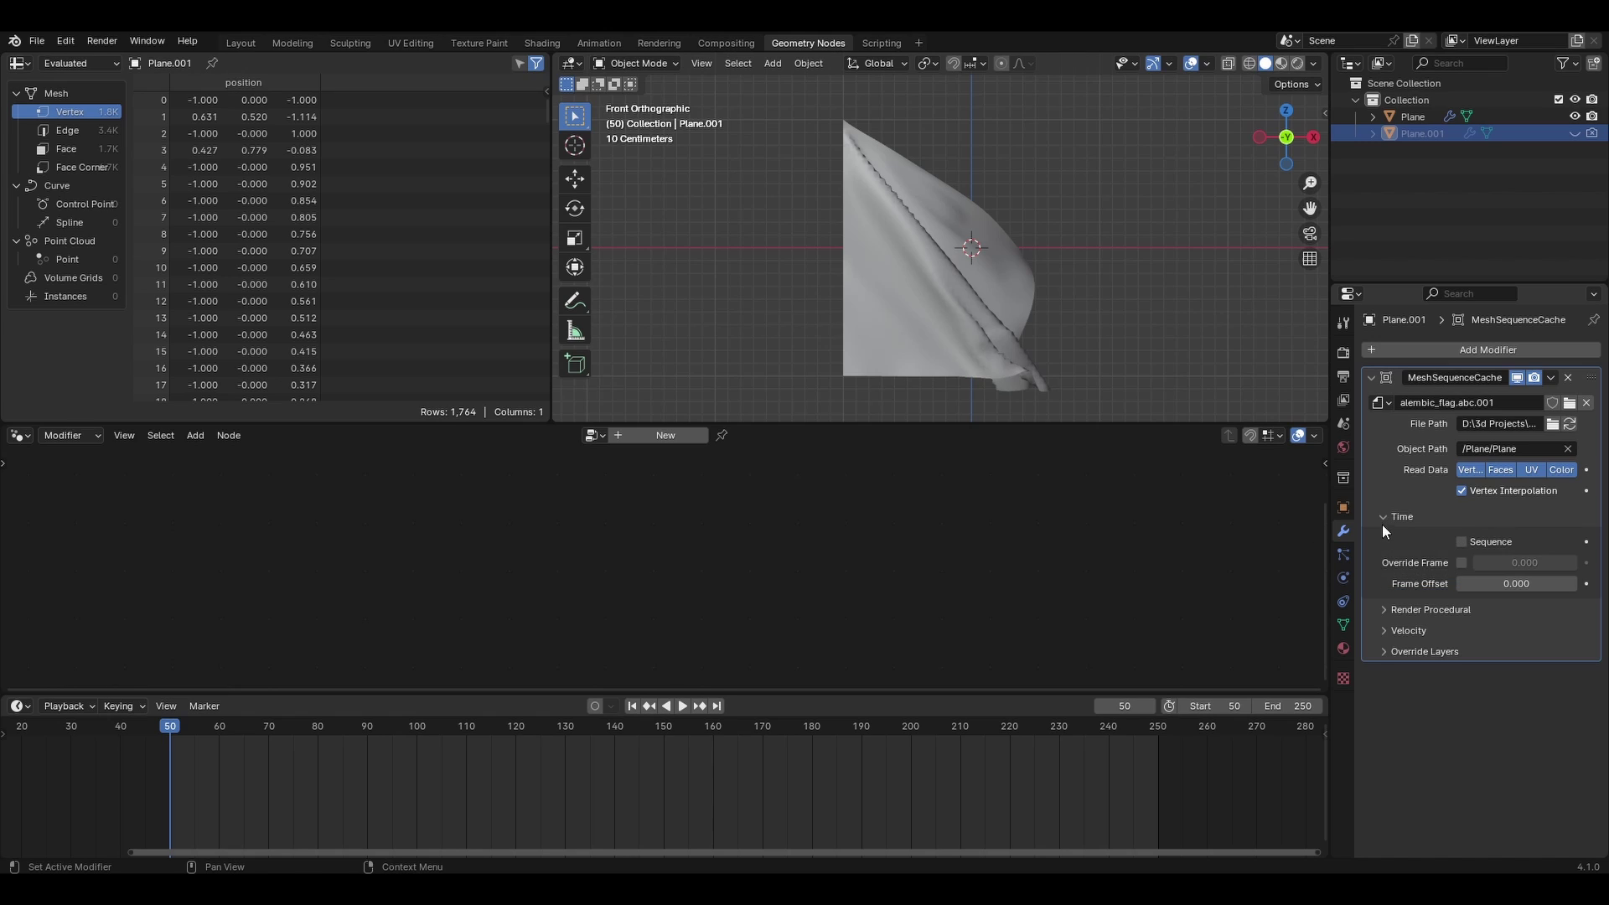
left_click(1461, 562)
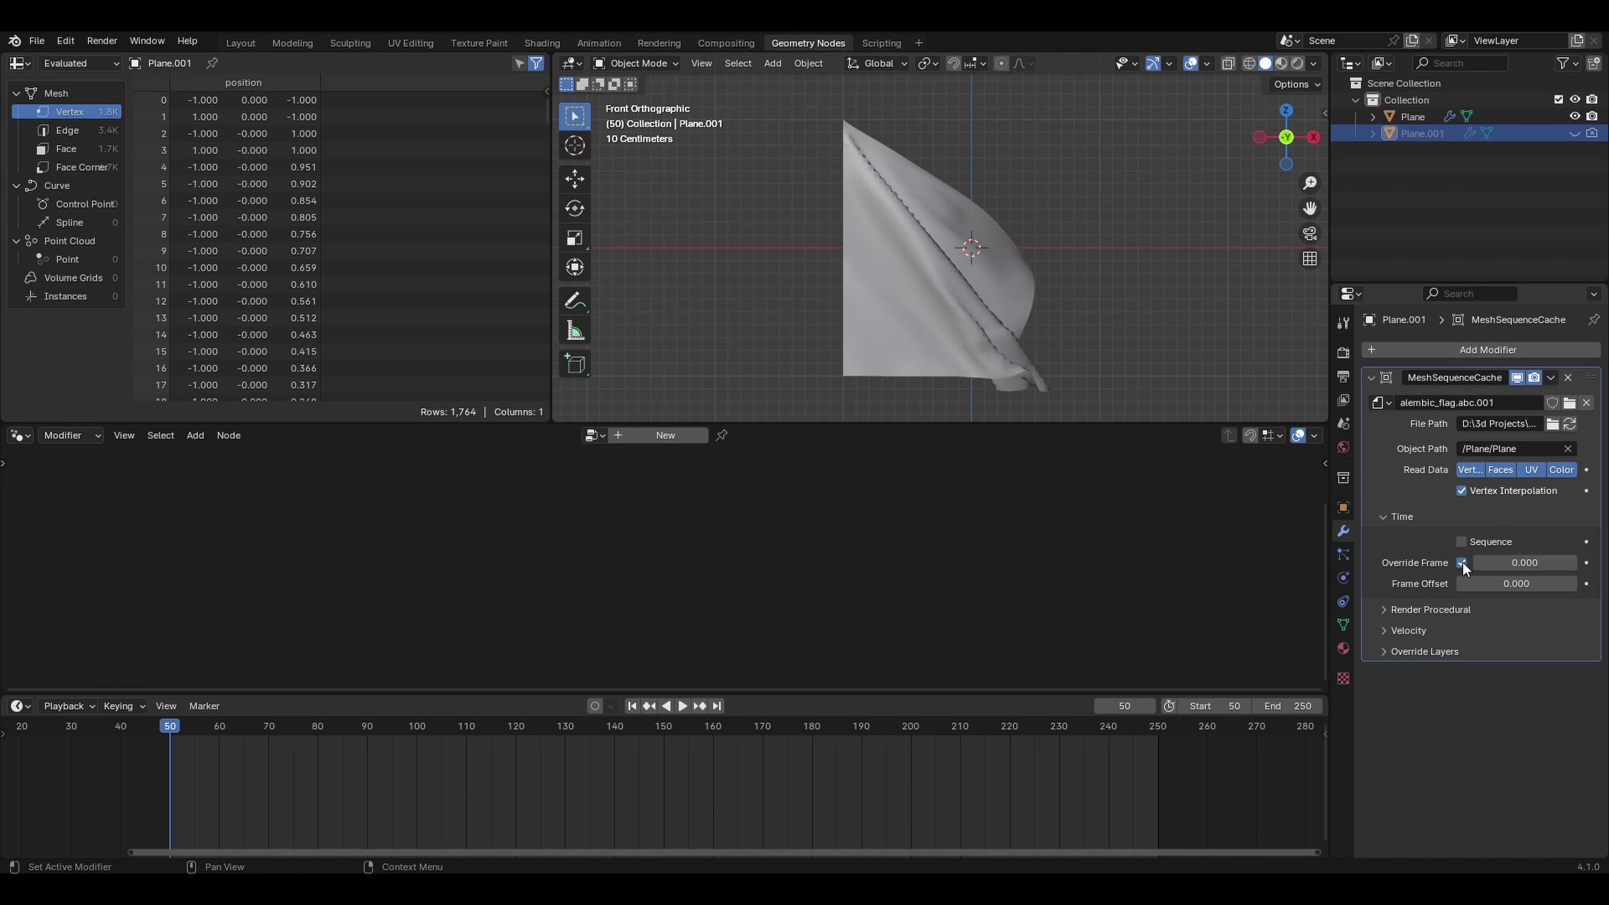
left_click(1538, 569)
type("50")
key("Return")
left_click(1534, 569)
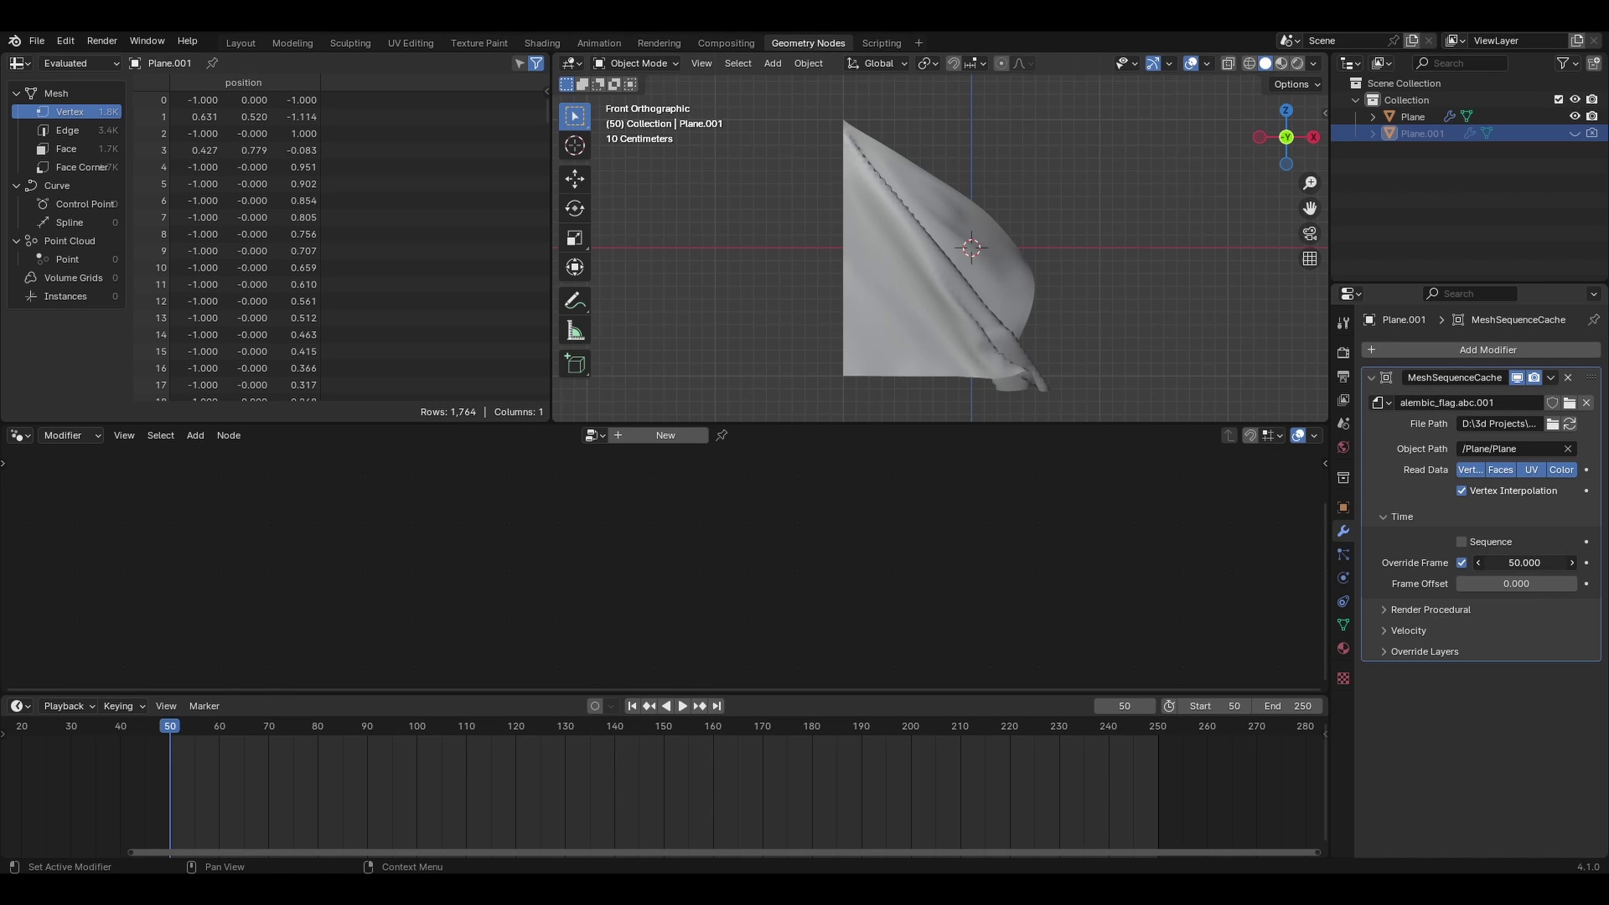
type("49")
key("Return")
Step: Reselect the original Plane and choose Plane.001 as the object in its Object Info node
left_click(1416, 115)
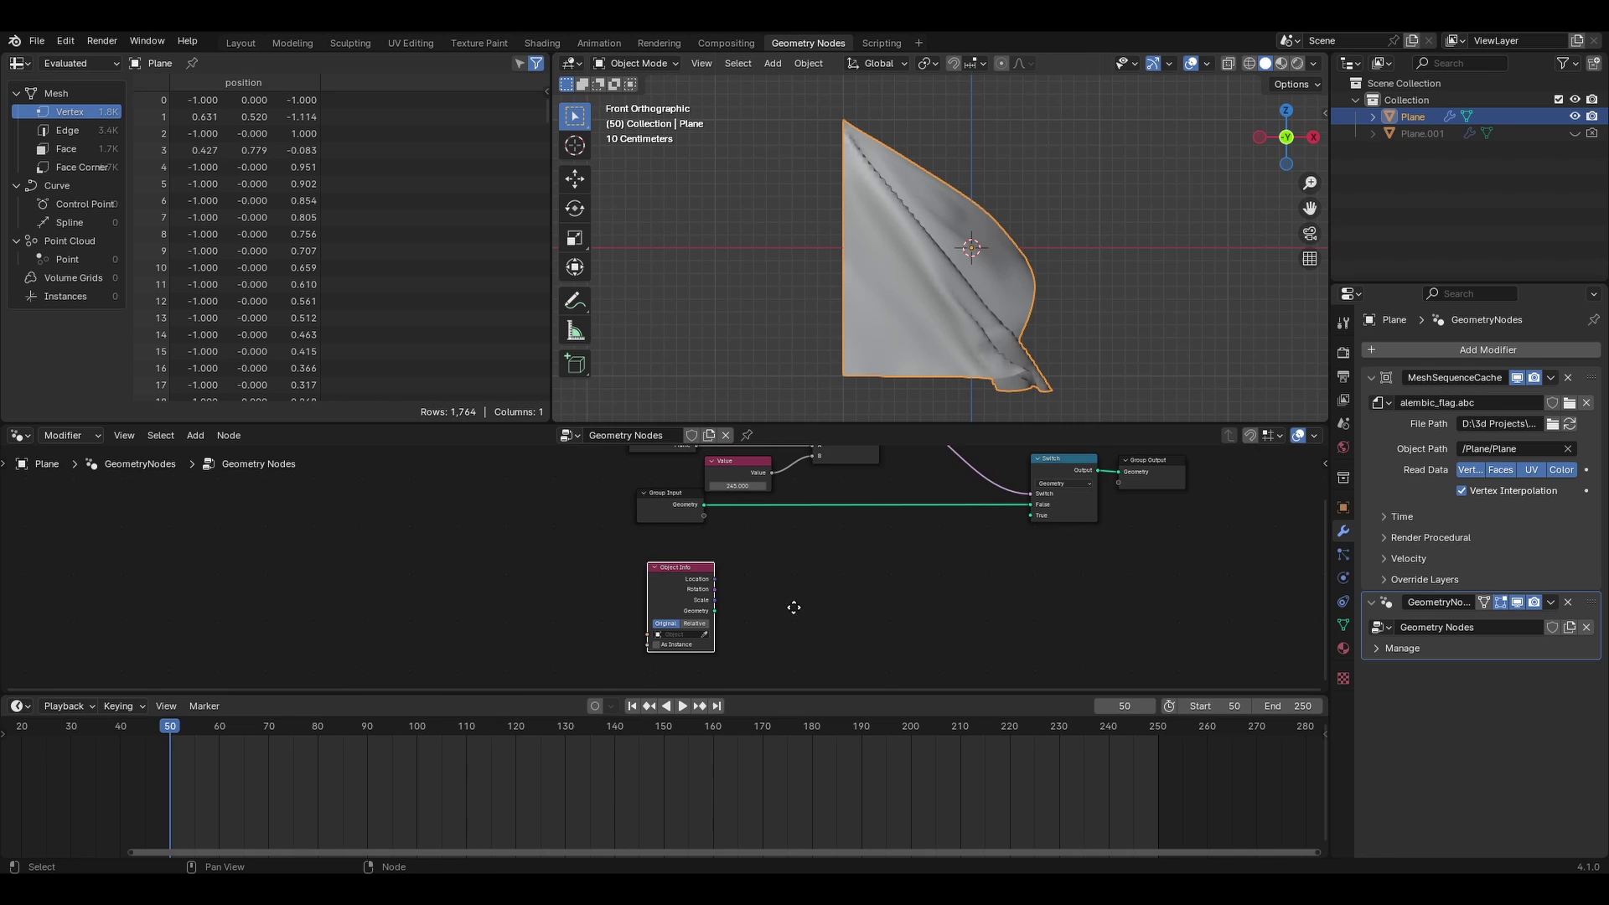
middle_click_drag(790, 603, 761, 619)
left_click(655, 646)
left_click(658, 673)
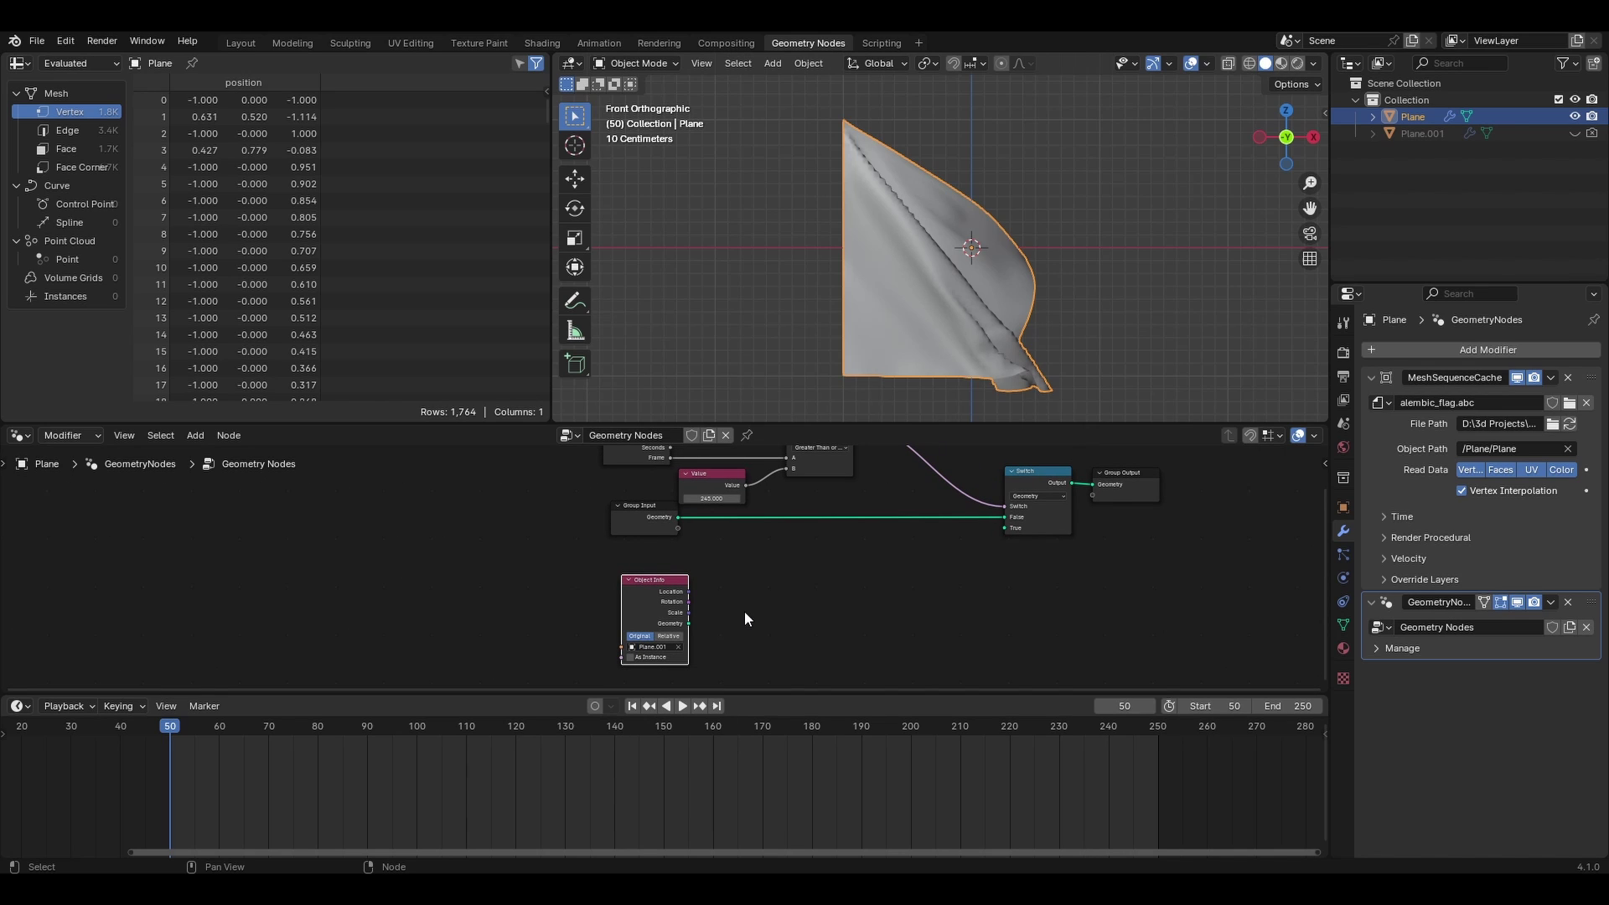
Step: Enlarge the node editor's height and move the Object Info node farther below the Group Input node
left_click_drag(753, 695, 754, 771)
scroll(727, 707, "up", 3)
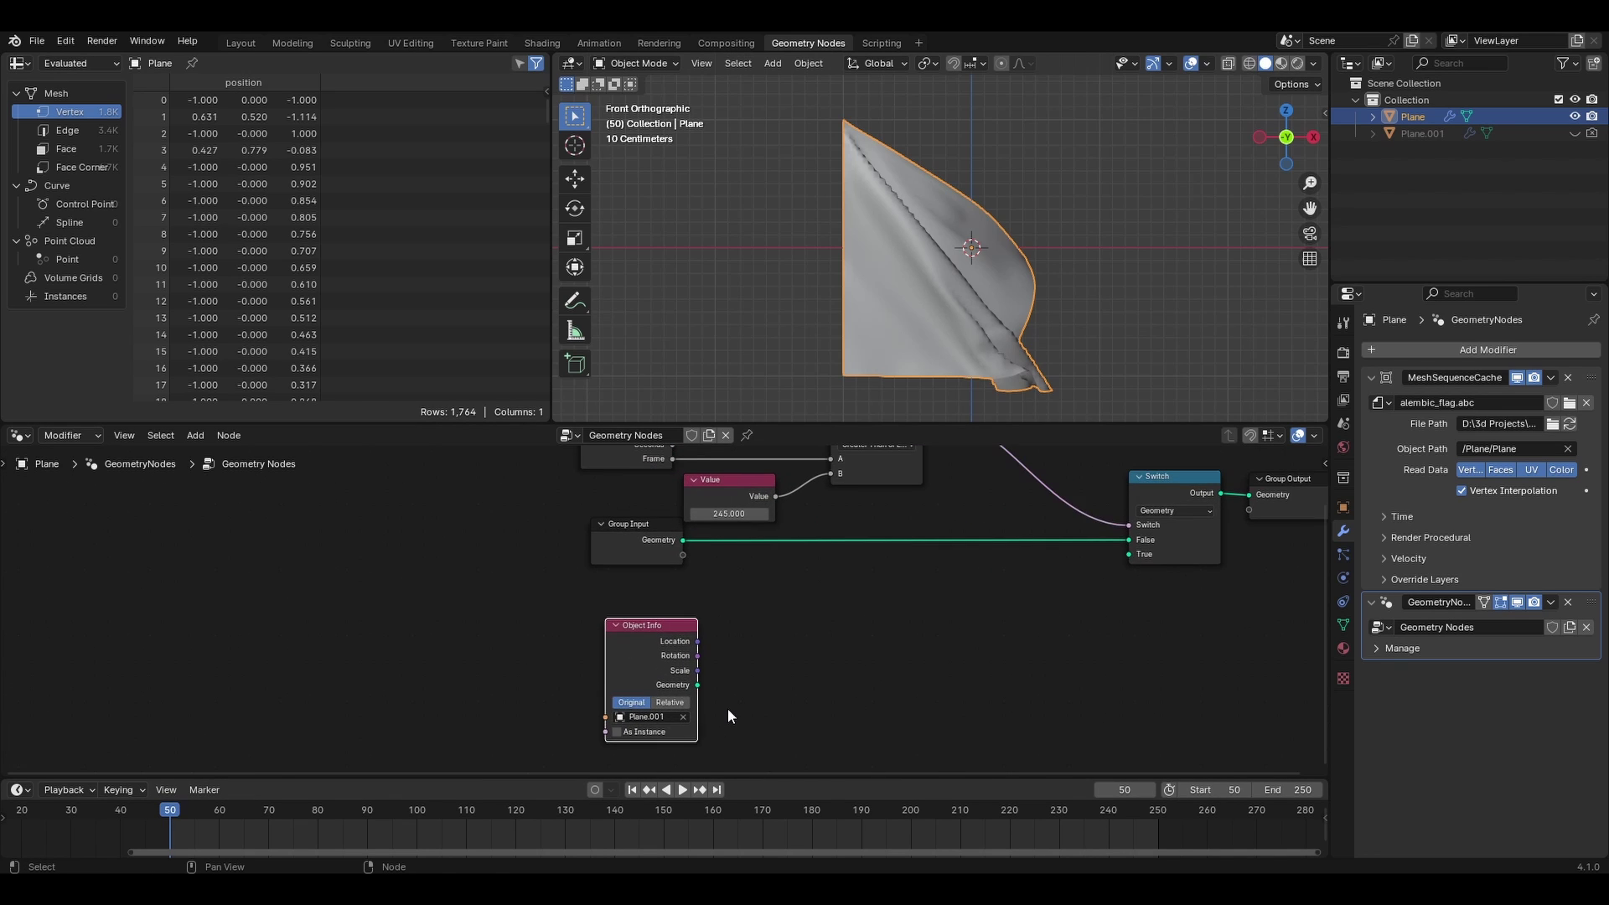
middle_click_drag(764, 667, 680, 567)
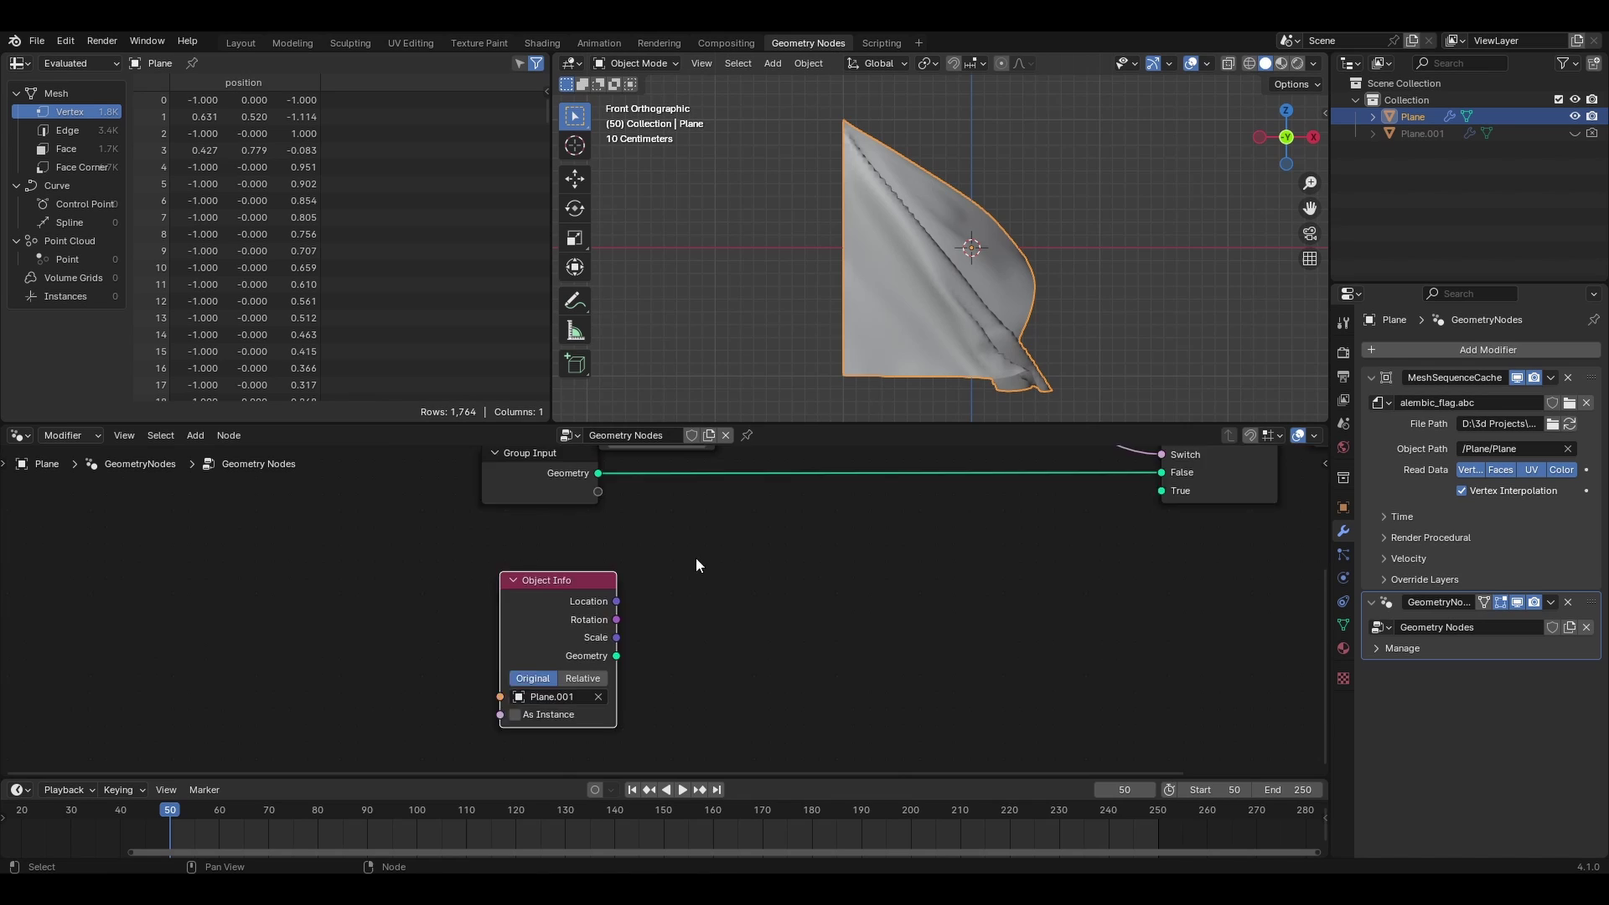
scroll(696, 556, "down", 3)
left_click_drag(606, 617, 554, 692)
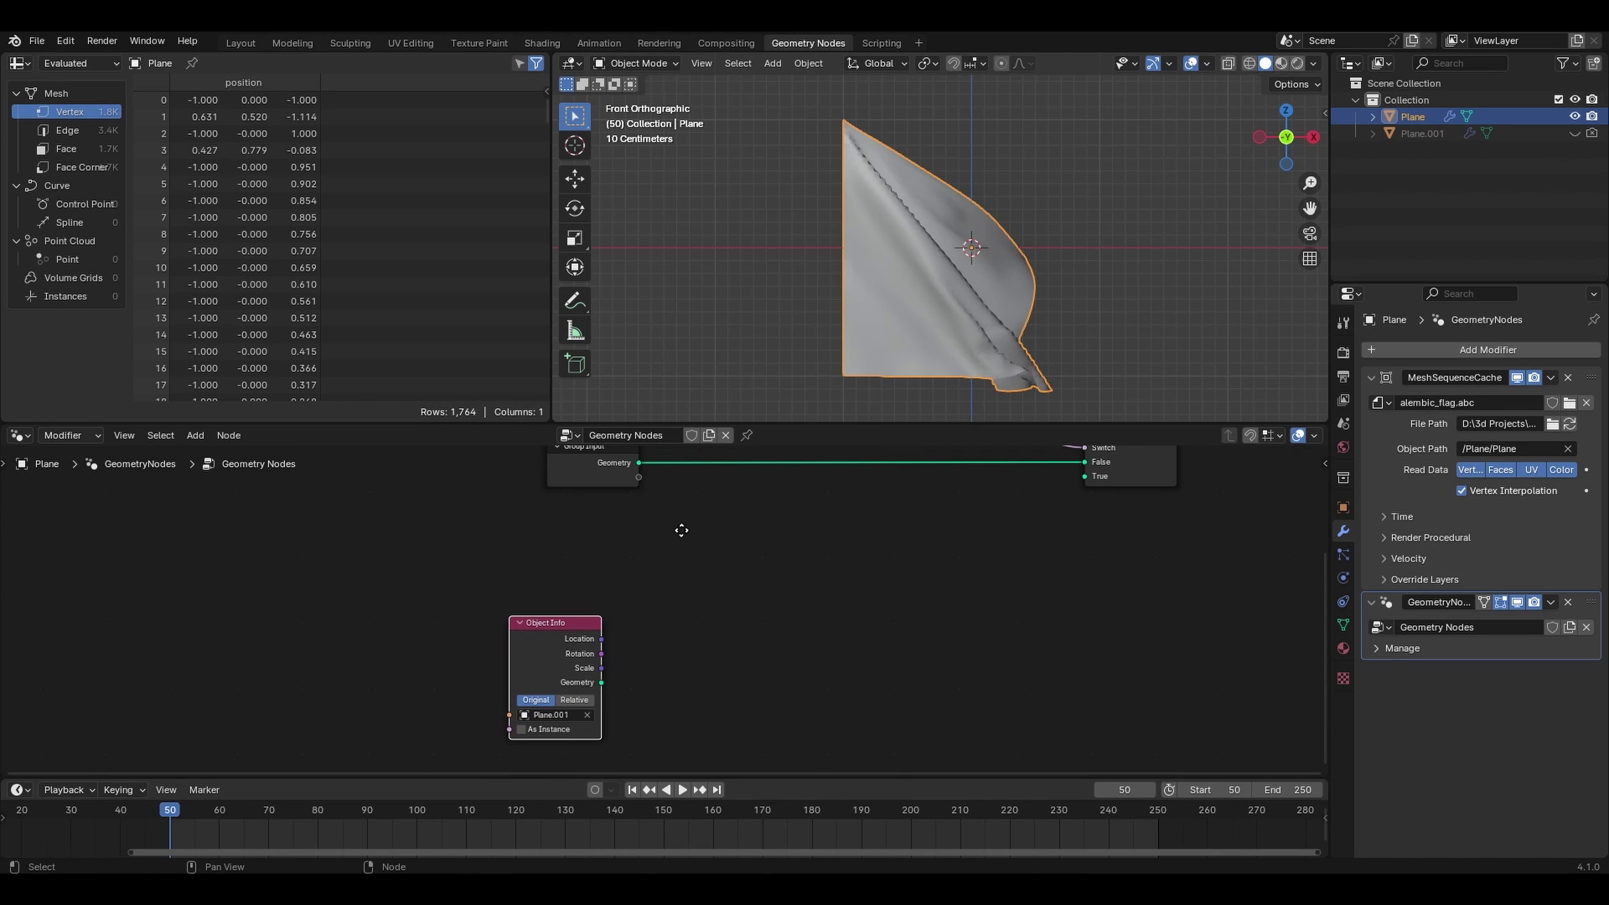
left_click_drag(550, 642, 561, 677)
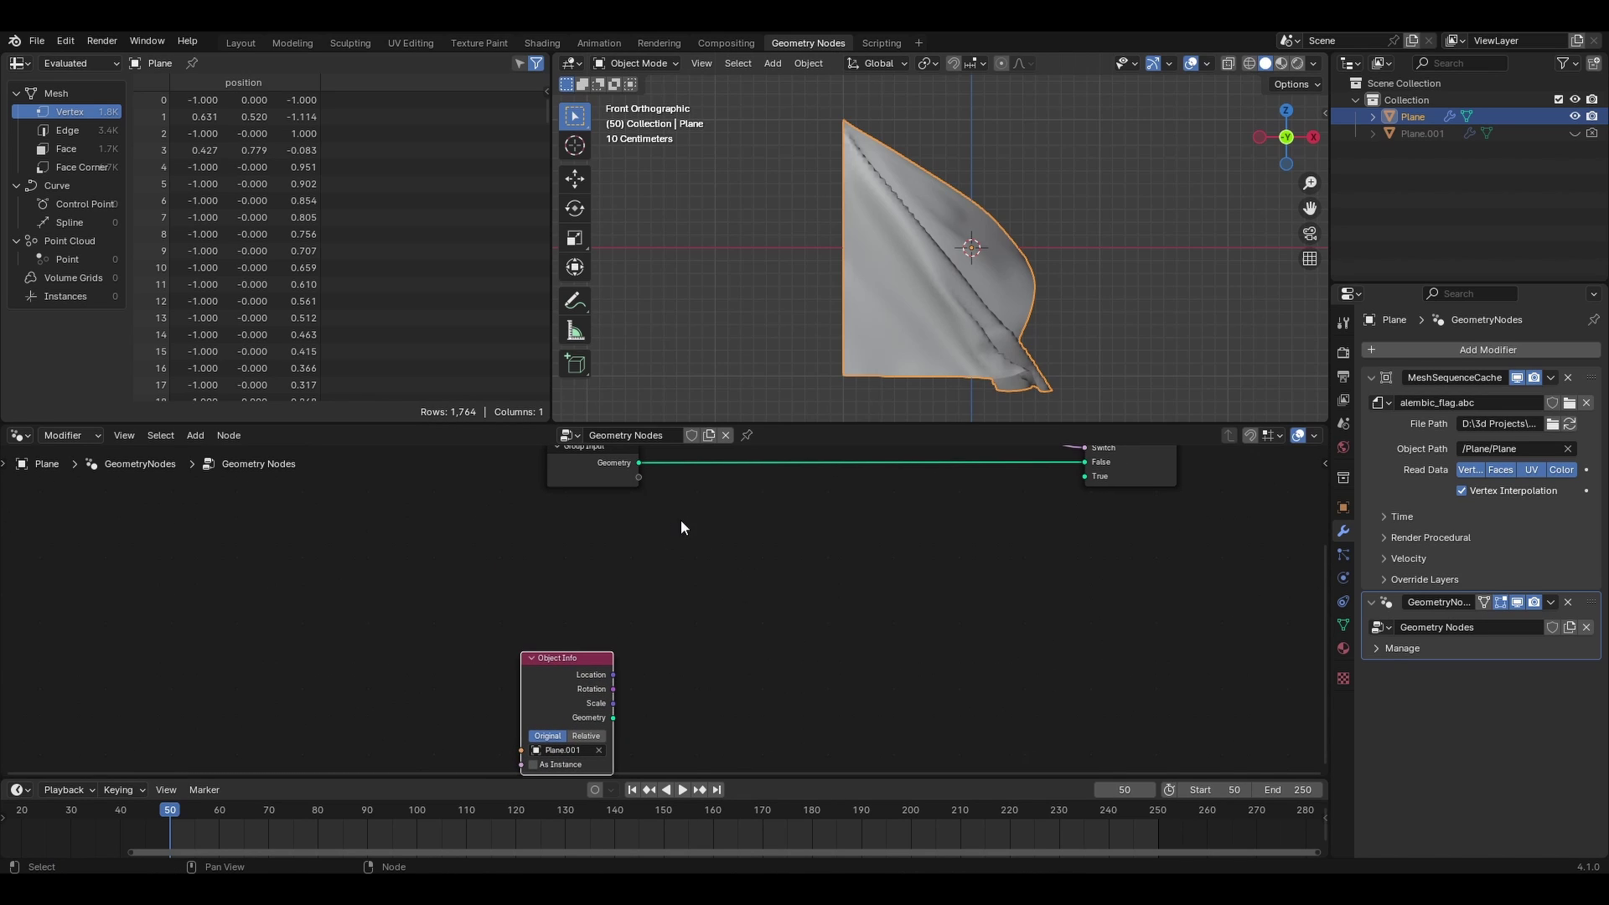
middle_click_drag(681, 520, 600, 548)
left_click_drag(496, 686, 512, 646)
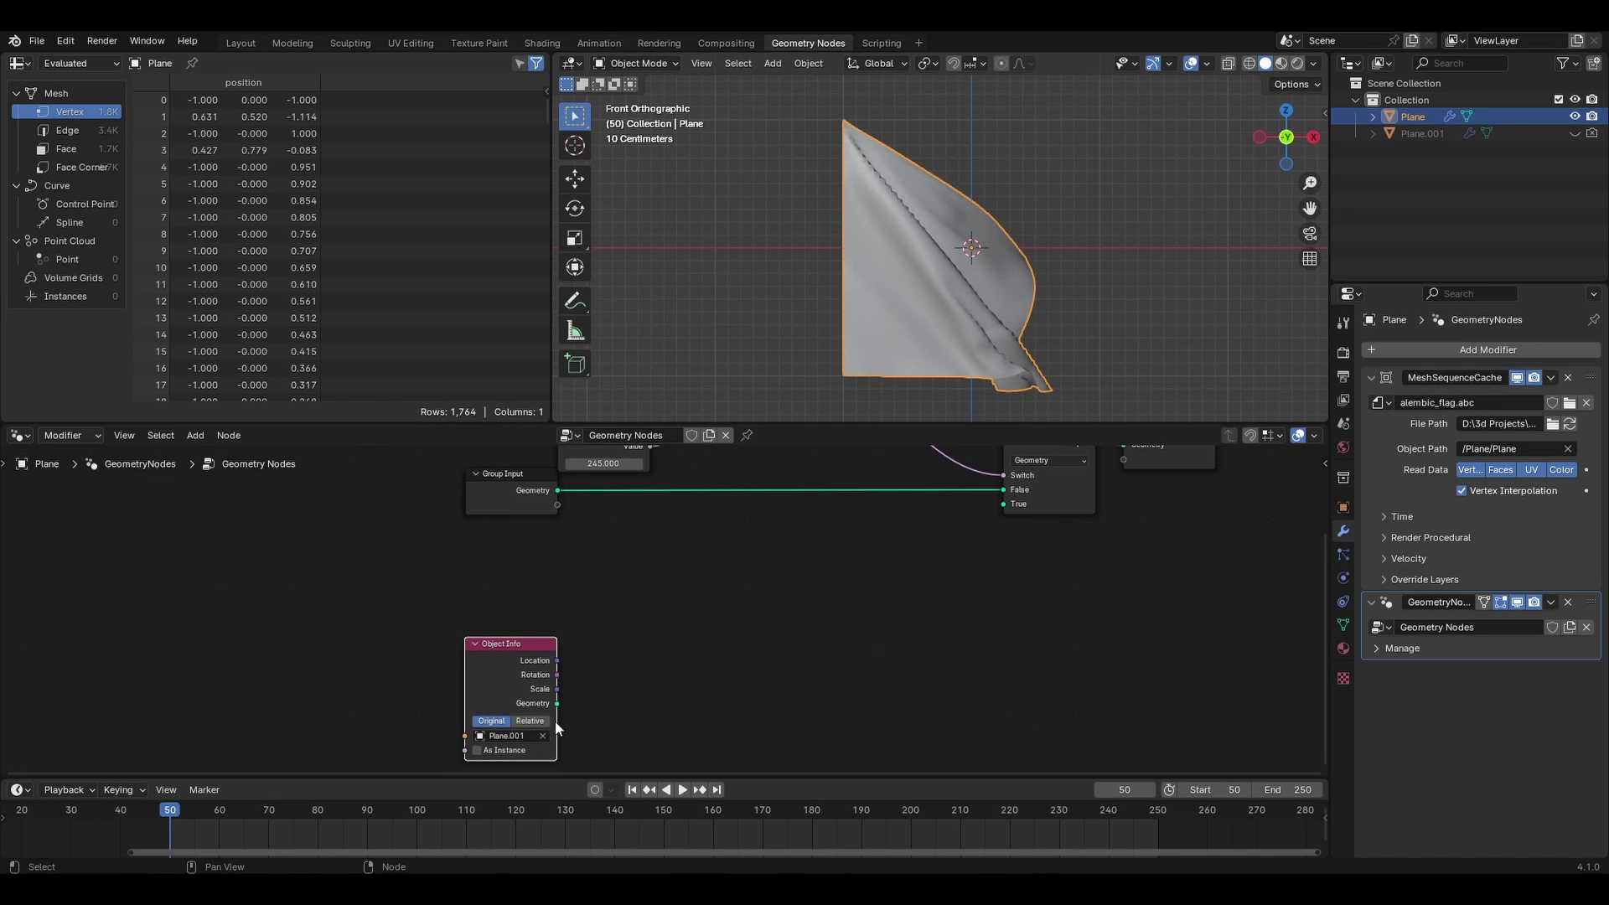
Step: Add a Sample Index node fed by the Object Info geometry and set its data type to Vector
middle_click_drag(555, 720, 686, 667)
left_click_drag(679, 671, 769, 646)
type("sample")
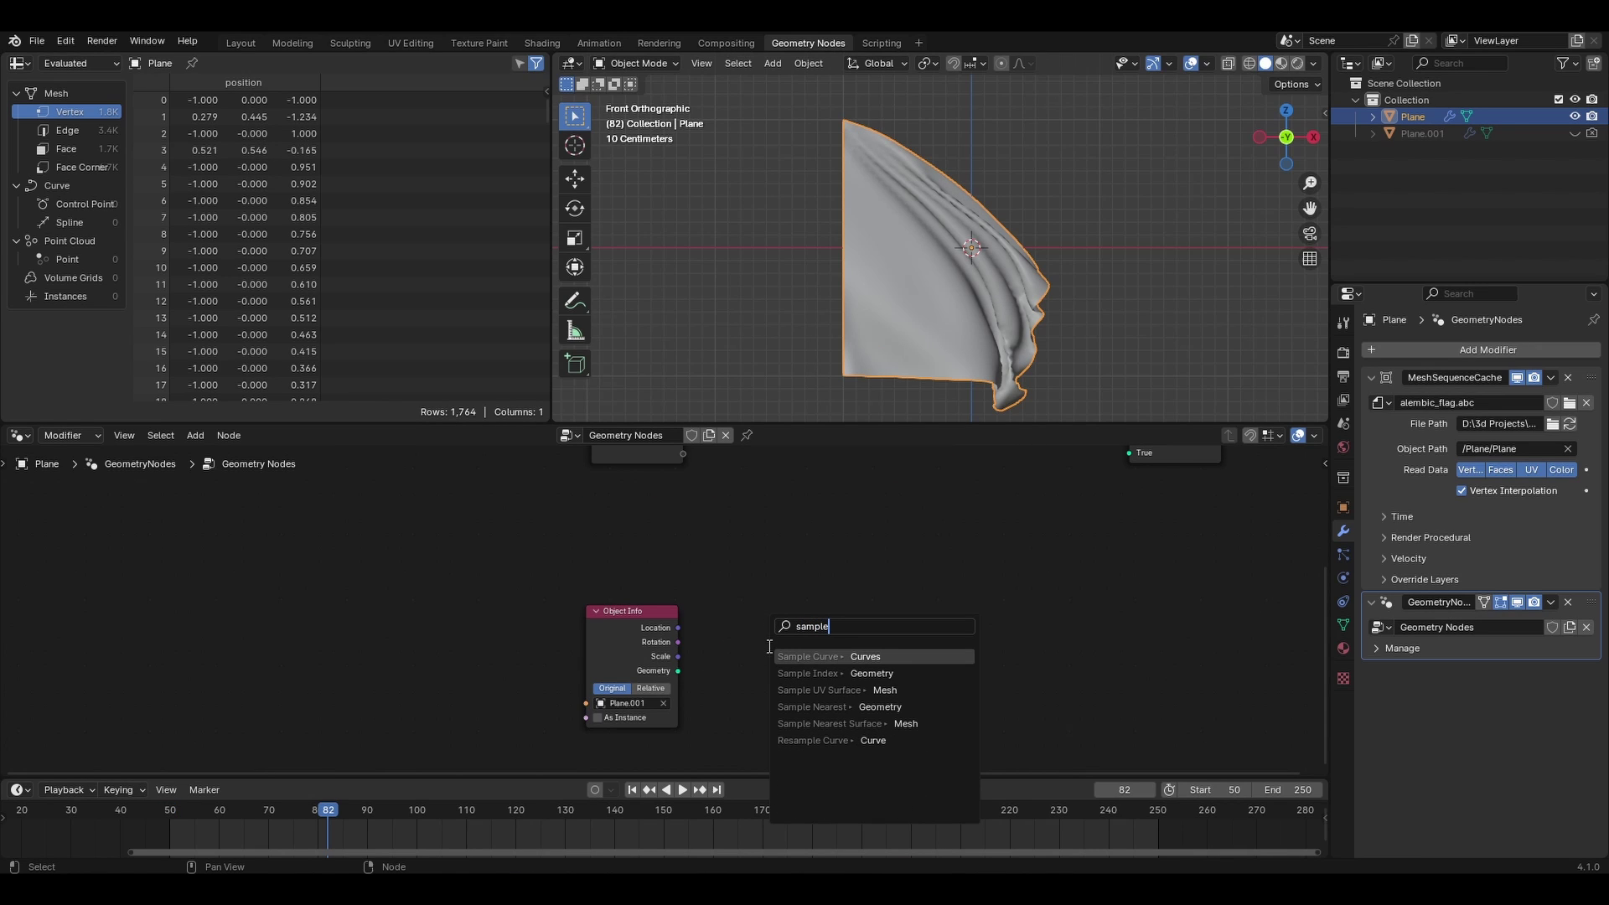
key("Down")
key("Return")
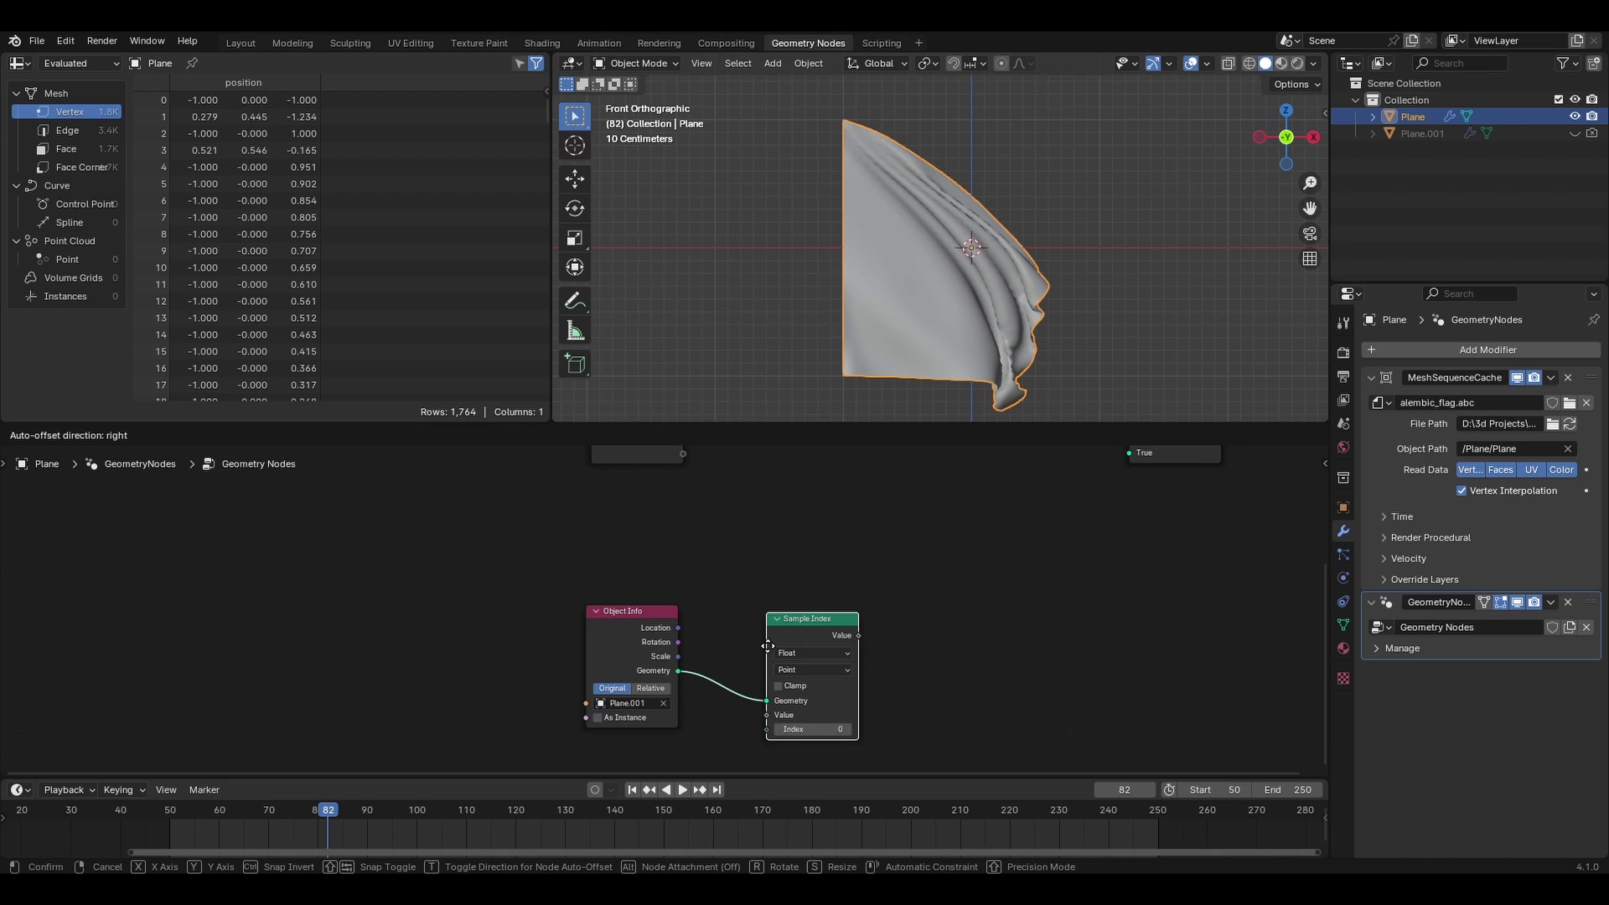
left_click(823, 631)
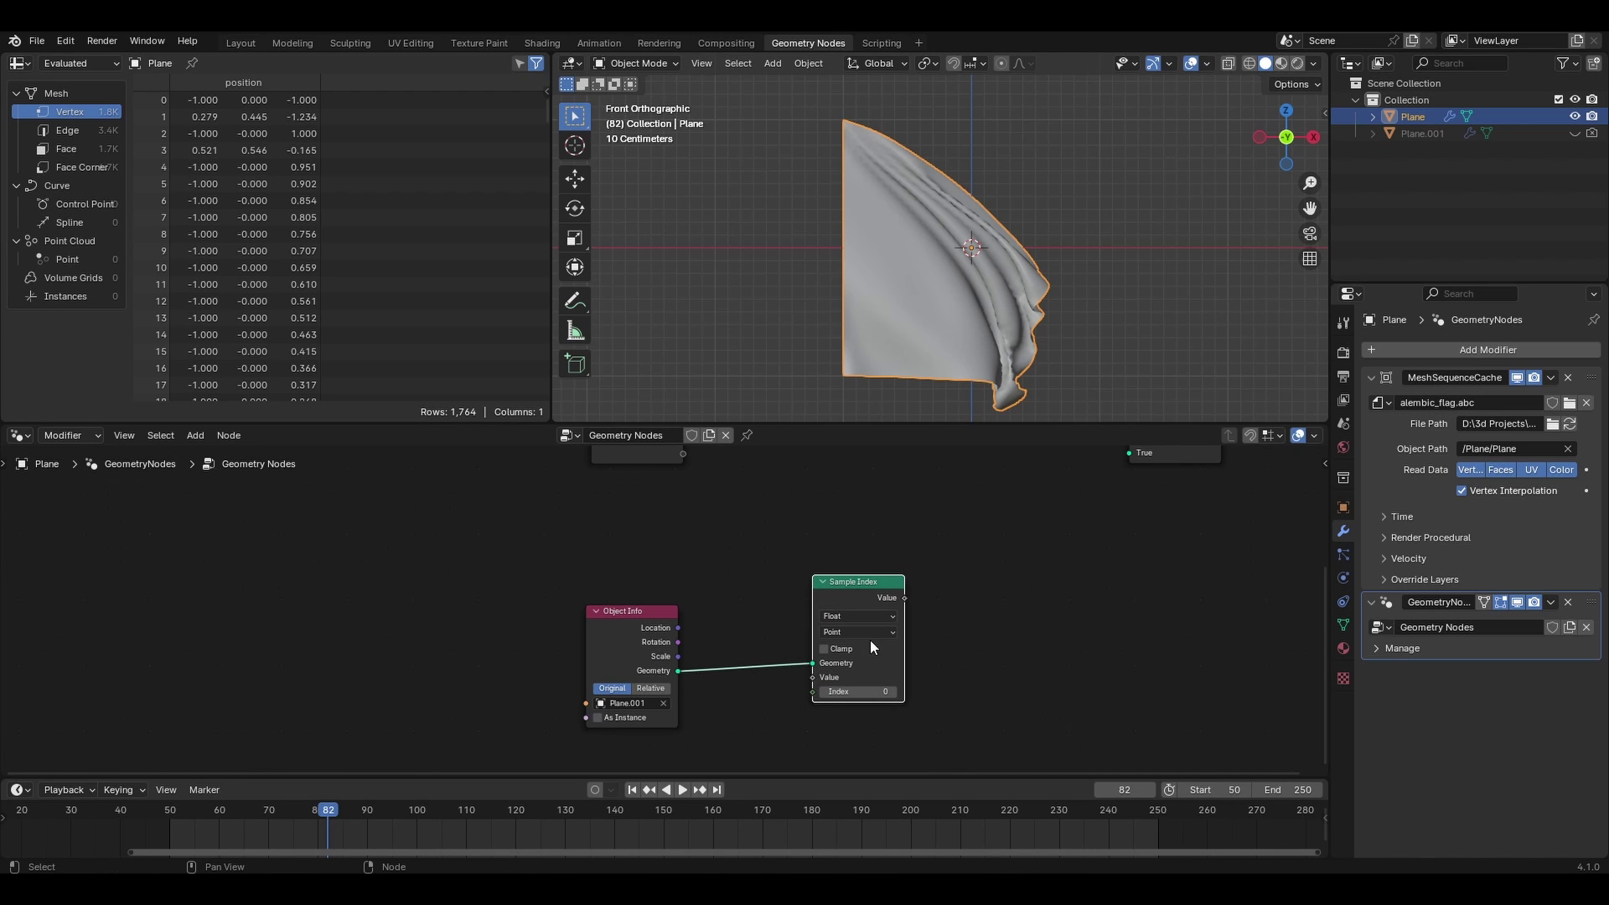
left_click(862, 616)
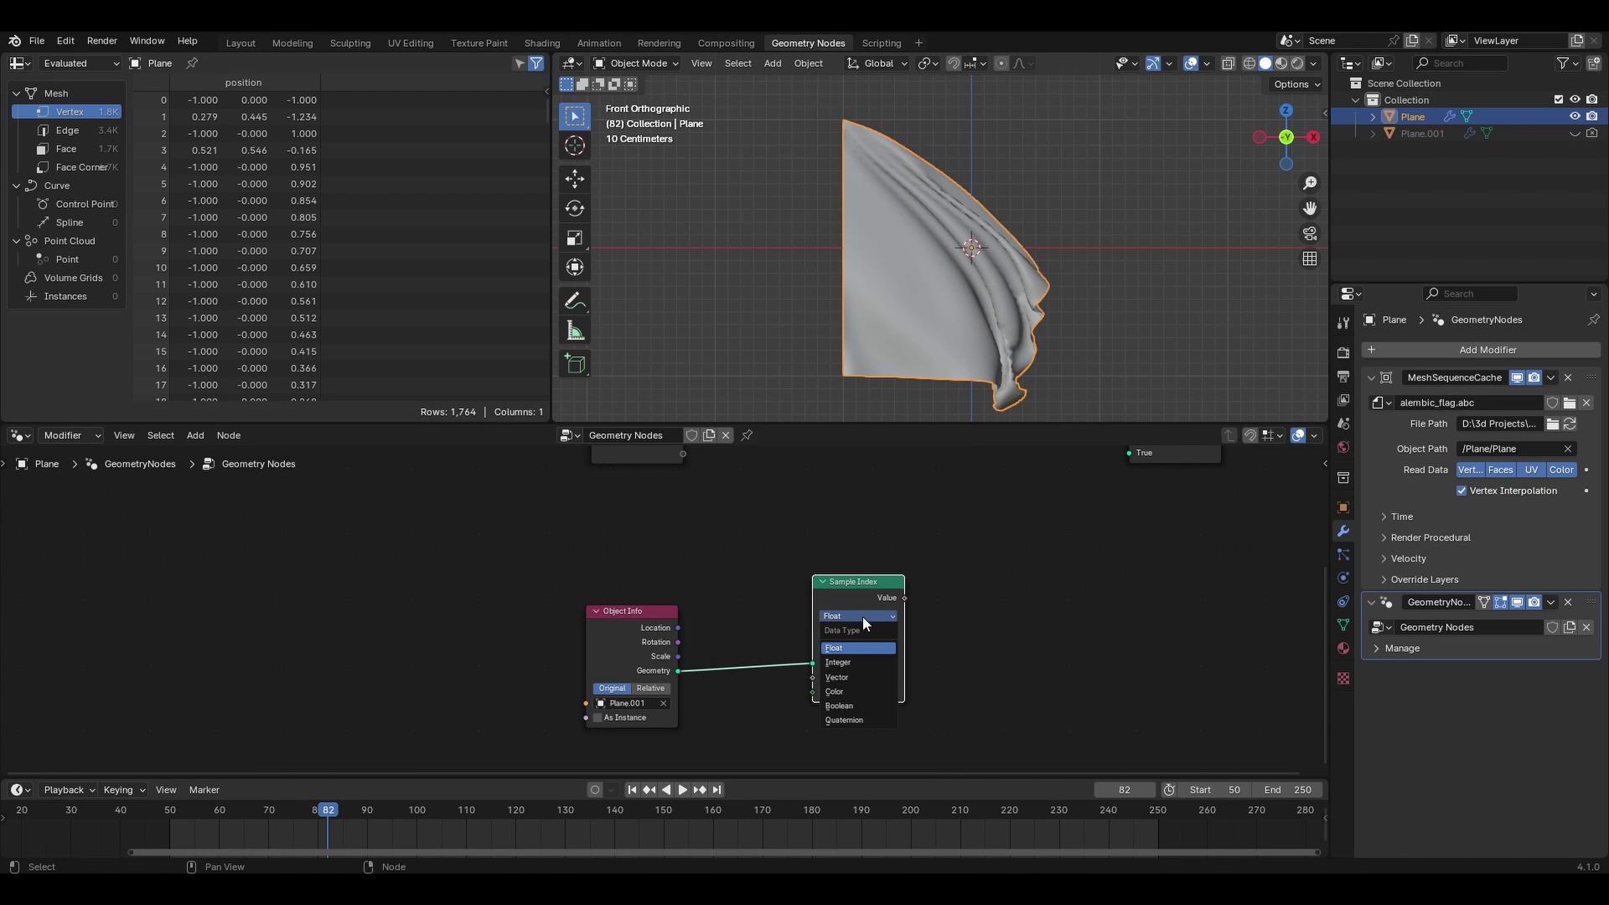
left_click(847, 681)
middle_click_drag(842, 596, 821, 551)
left_click_drag(821, 551, 830, 650)
middle_click_drag(720, 723, 733, 690)
Step: Add a Position node and connect it to the Value input of the Sample Index node
key("shift+a")
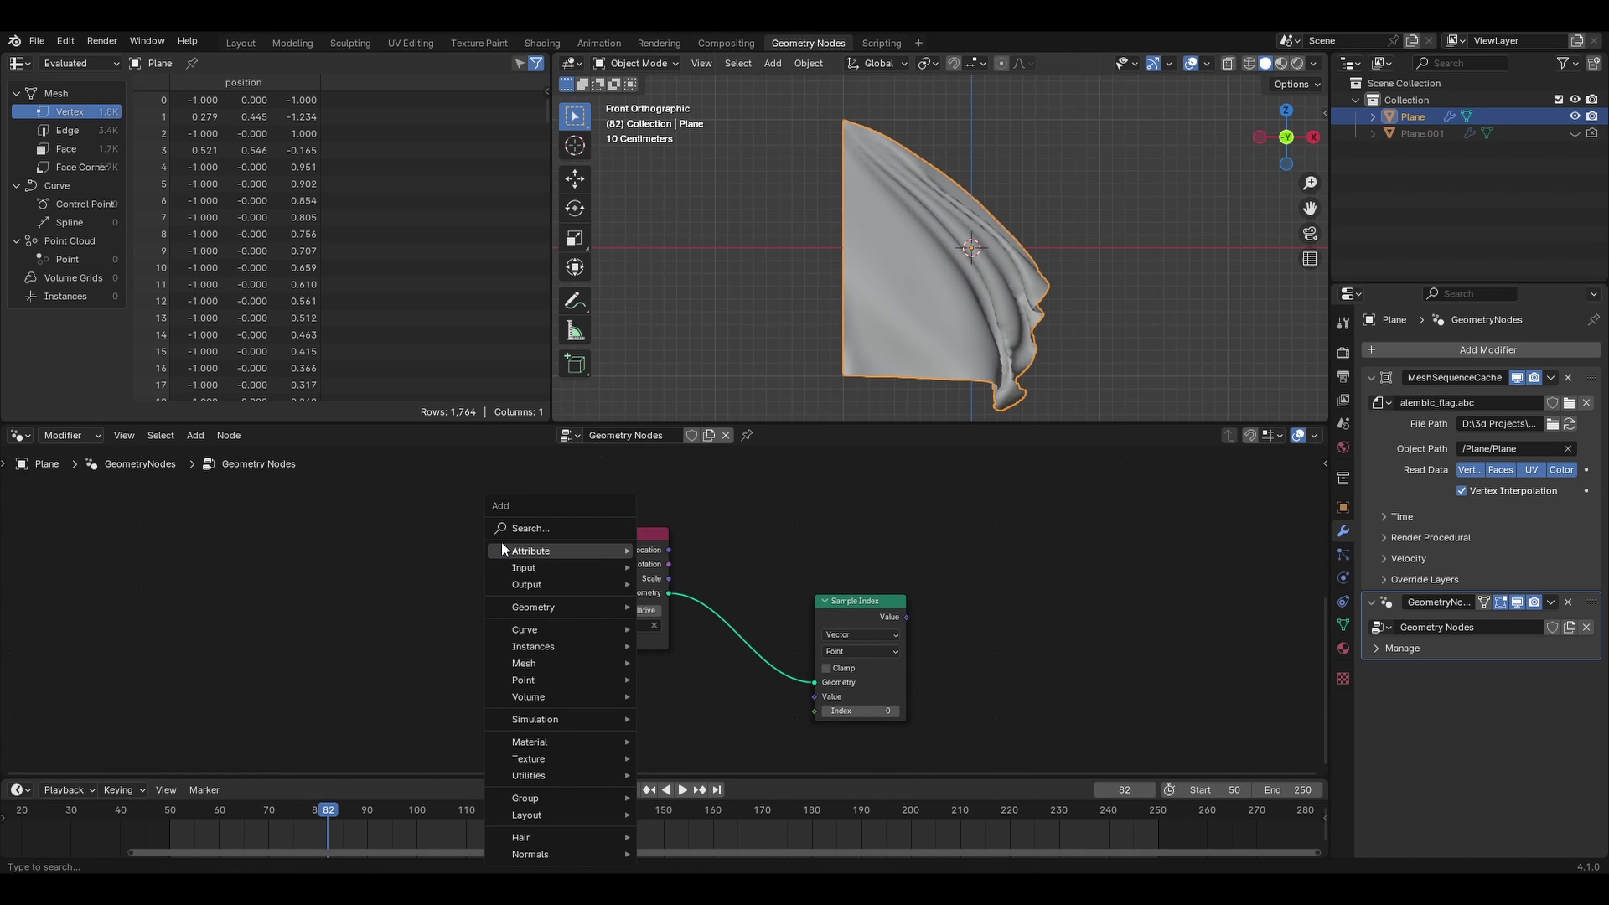
left_click(515, 528)
type("posi")
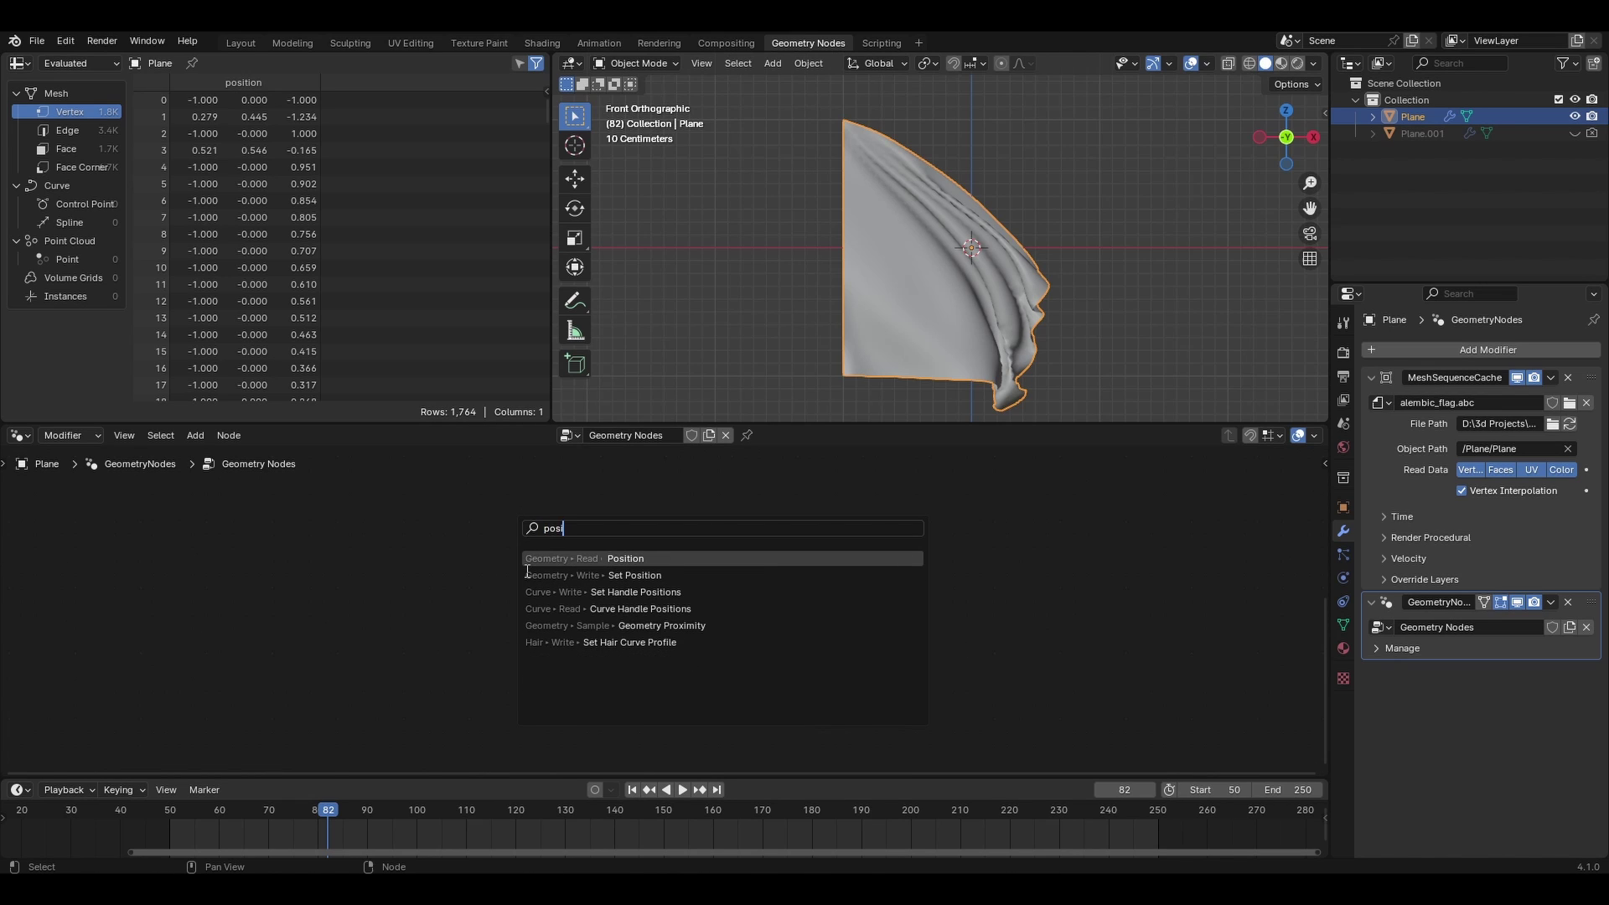
key("Return")
left_click(581, 683)
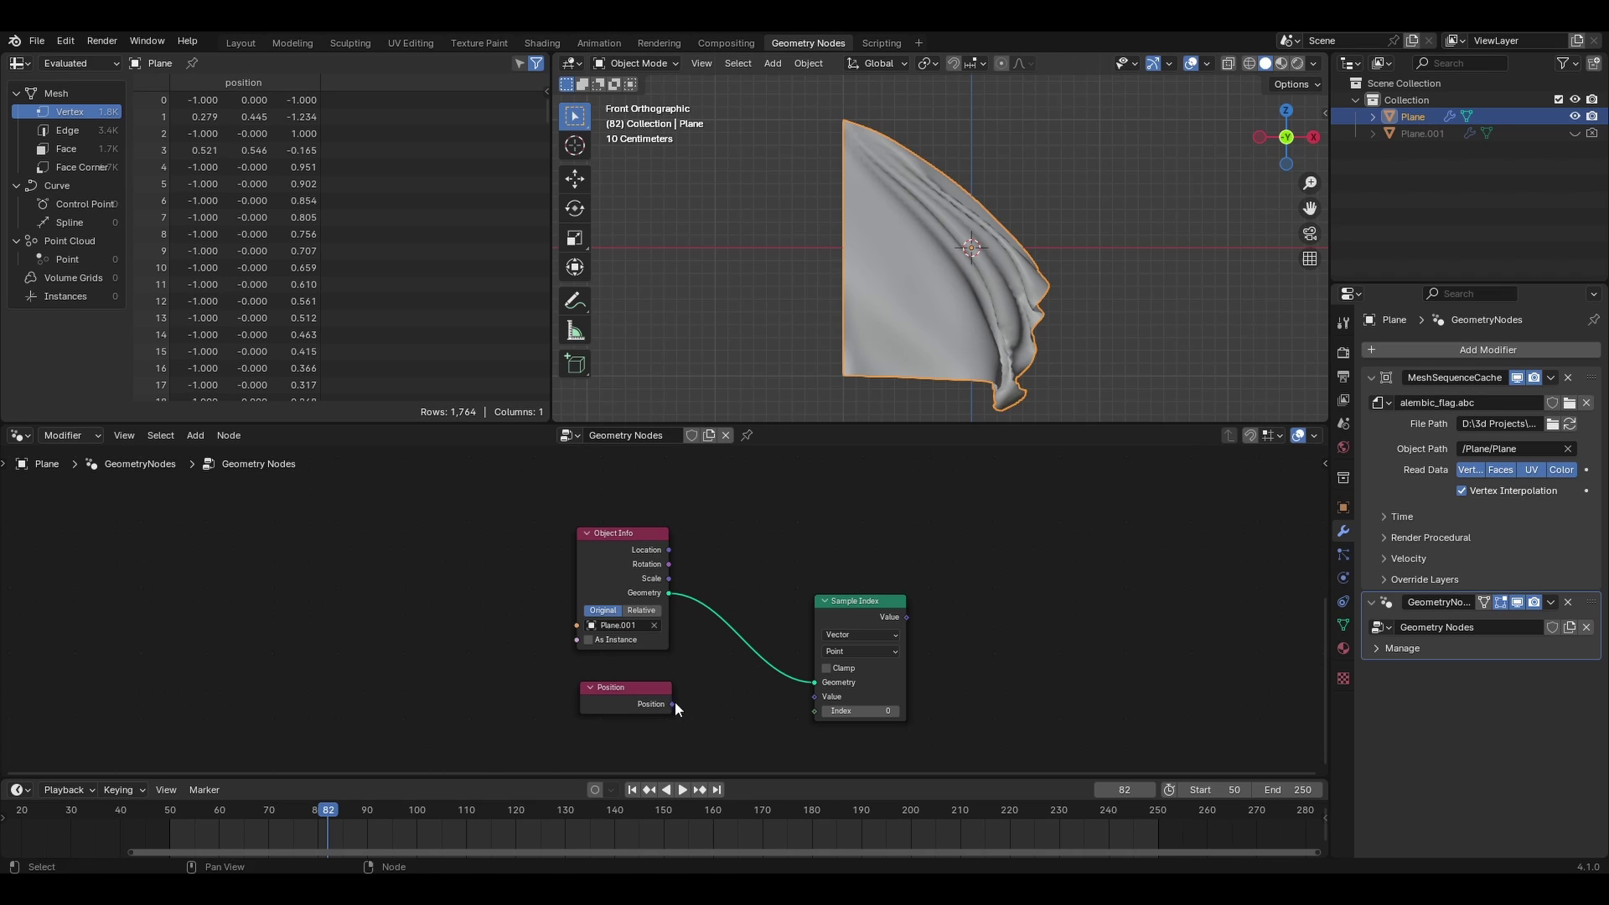
mouse_move(675, 701)
left_mouse_down()
mouse_move(817, 696)
mouse_move(652, 682)
left_mouse_up()
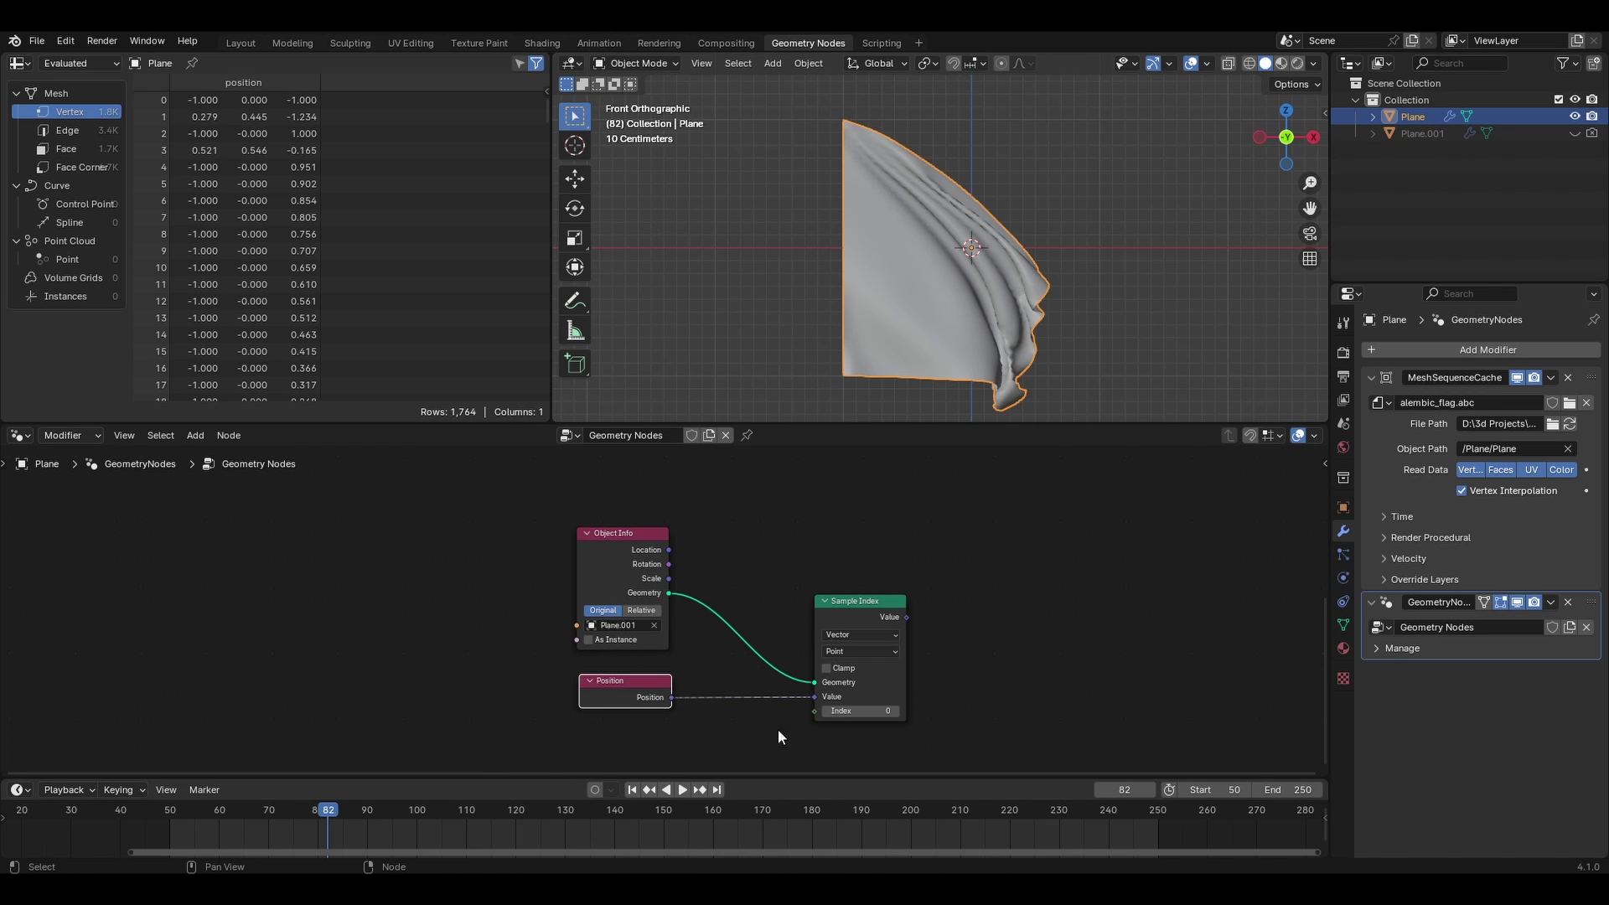
Step: Add an Index node, connect it to the Sample Index node's Index input, and place it beneath the Position node
key("shift+a")
type("inde")
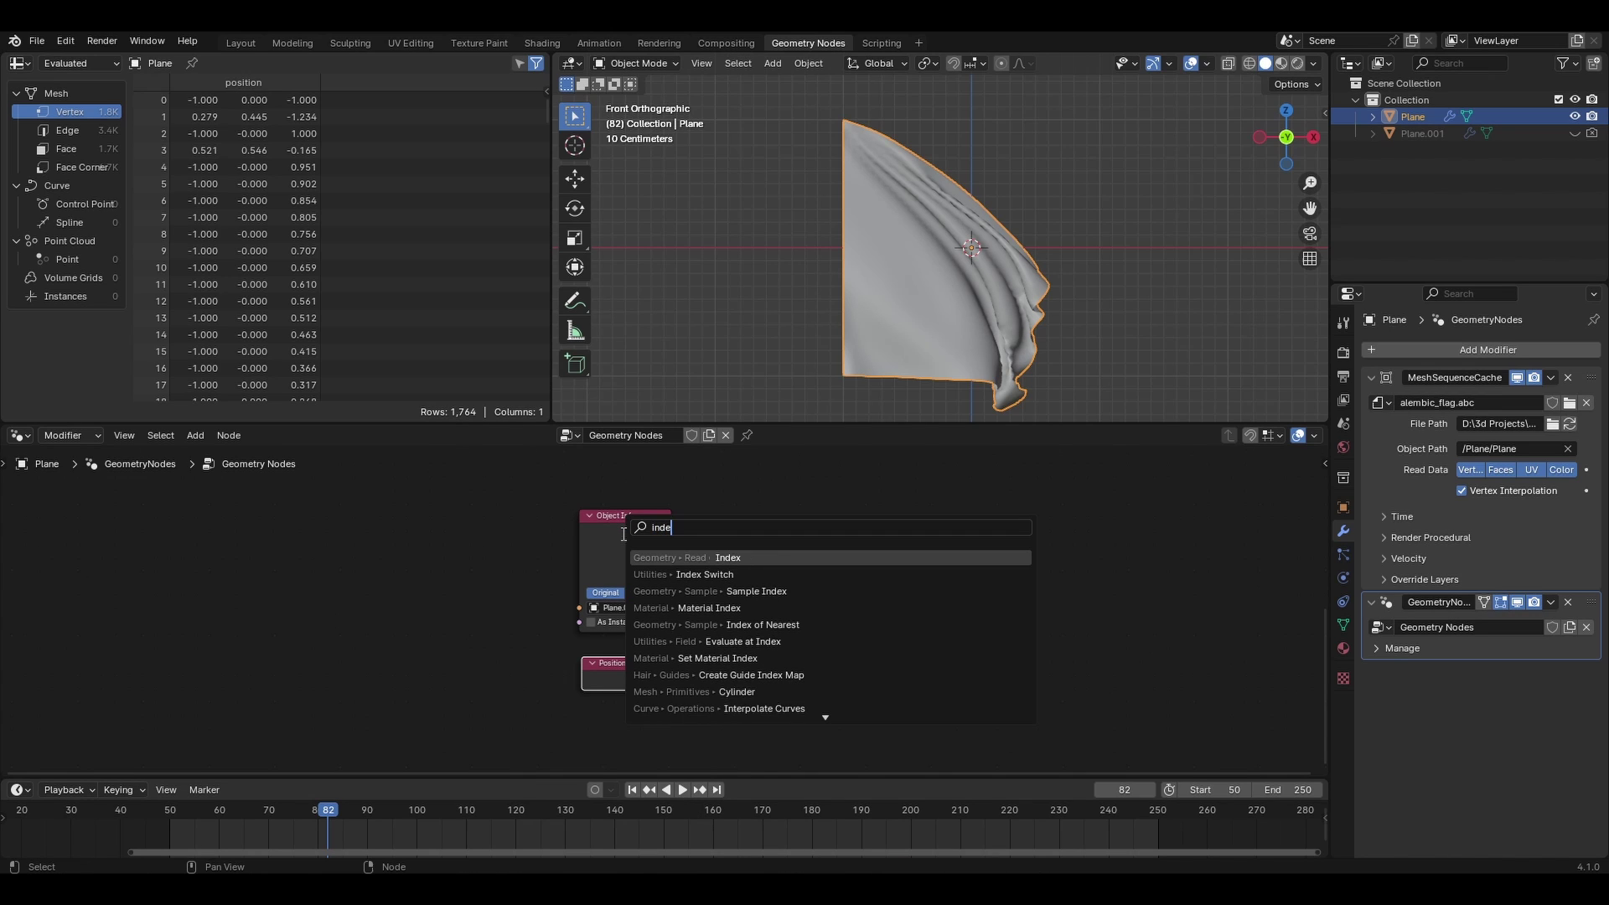
type("x")
key("Return")
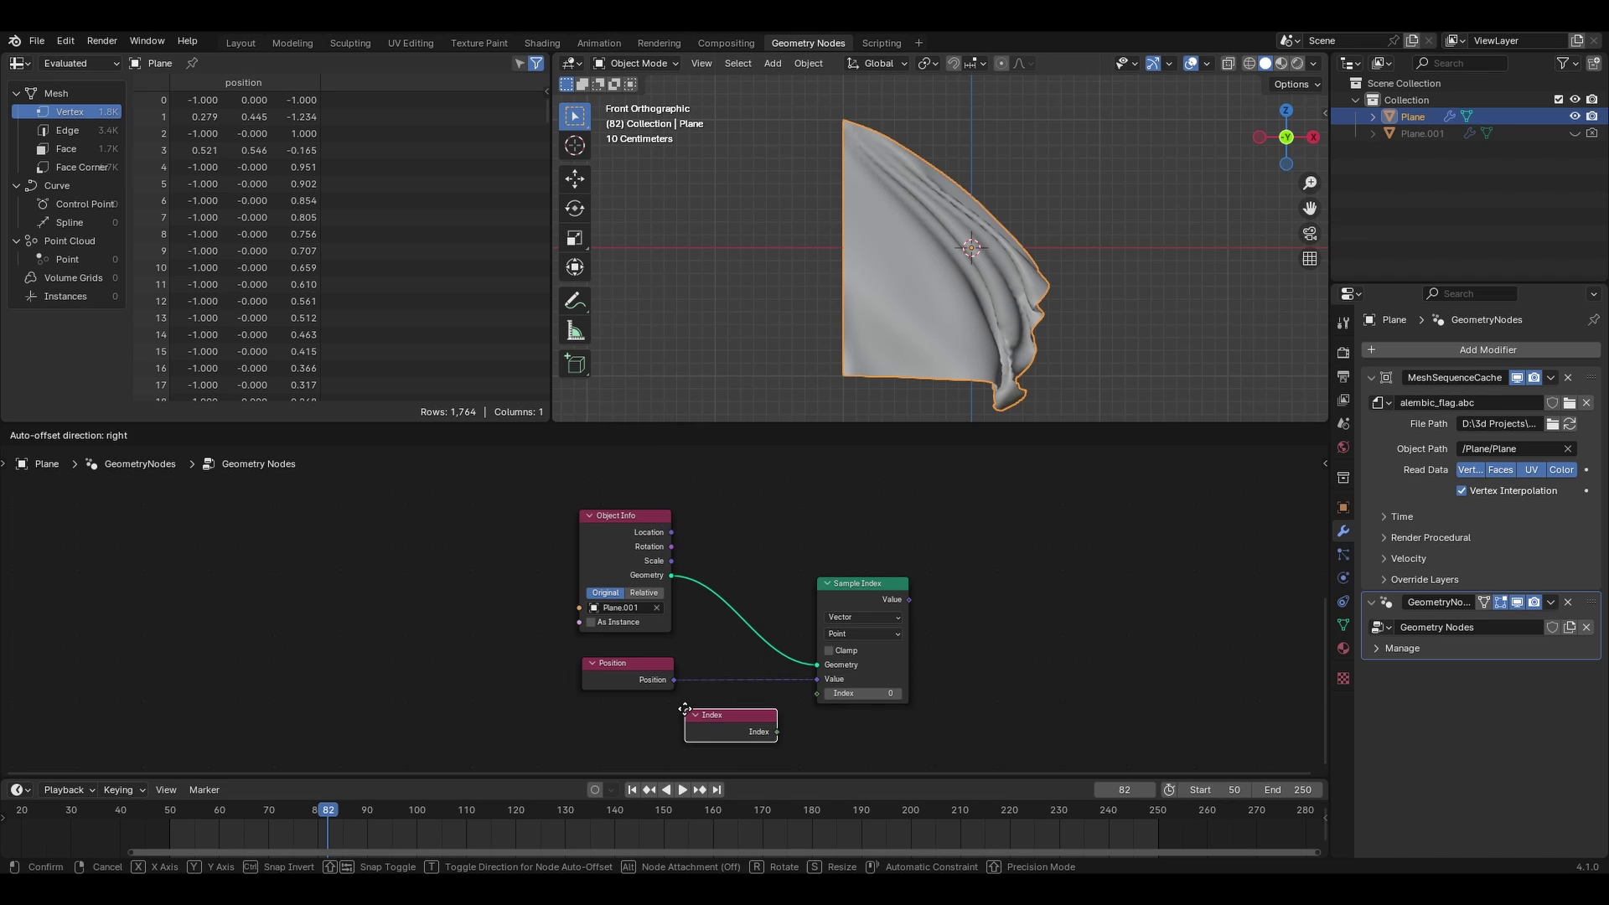
left_click(664, 710)
left_click_drag(755, 734, 806, 697)
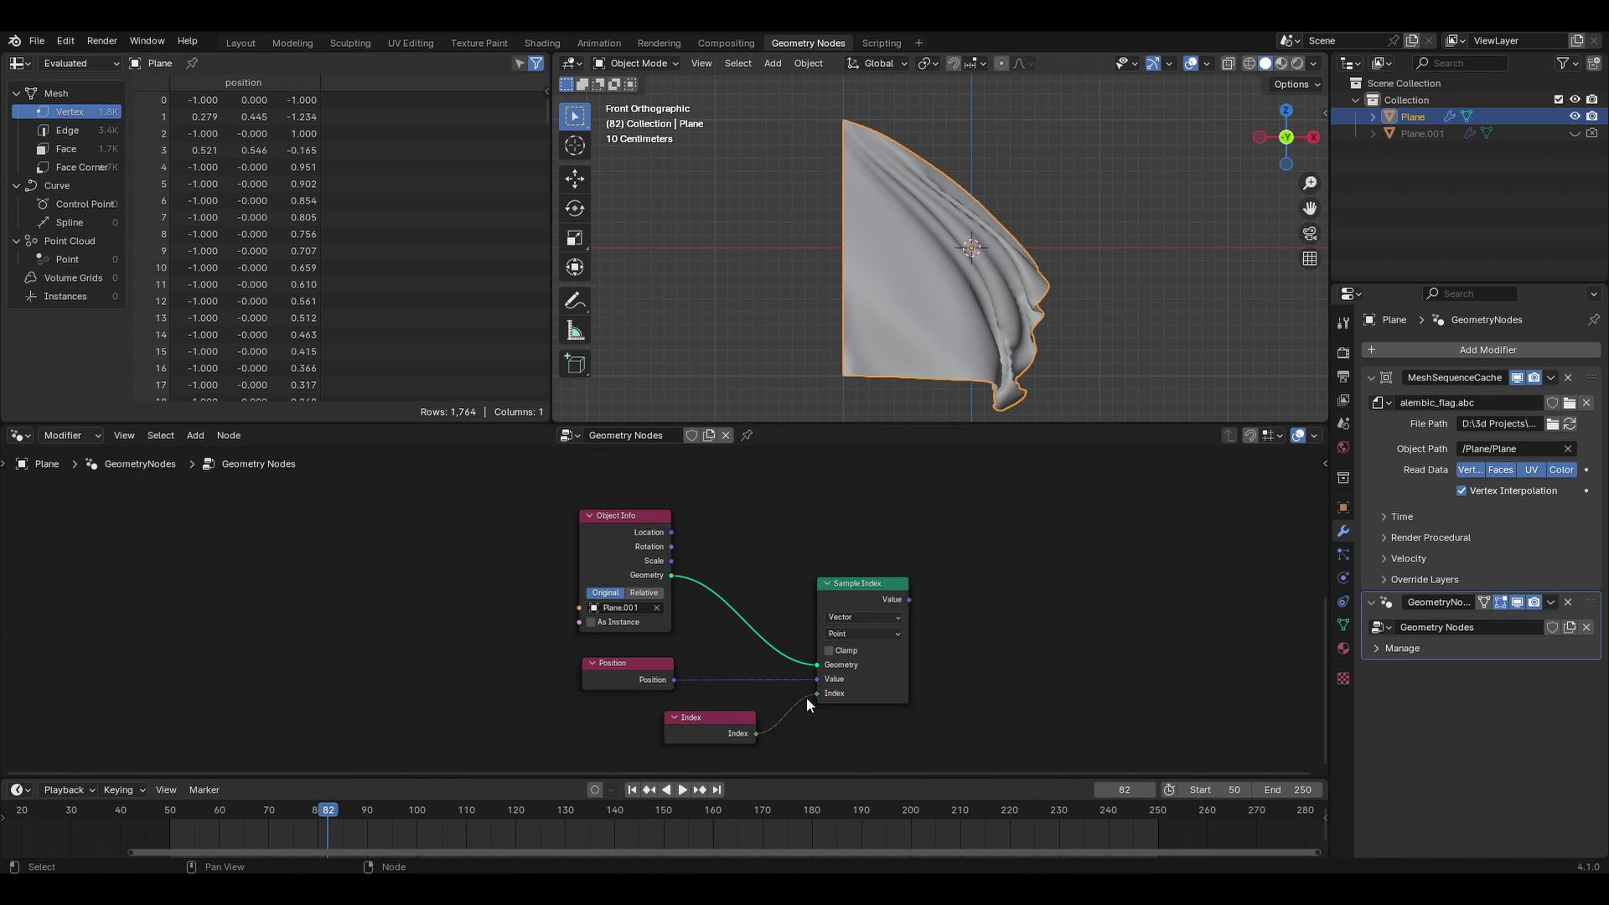
key("g")
left_click(731, 708)
Step: Duplicate the Position, Index and Sample Index nodes together and place the copies above the Object Info node
middle_click_drag(977, 576, 952, 621)
scroll(670, 708, "down", 1)
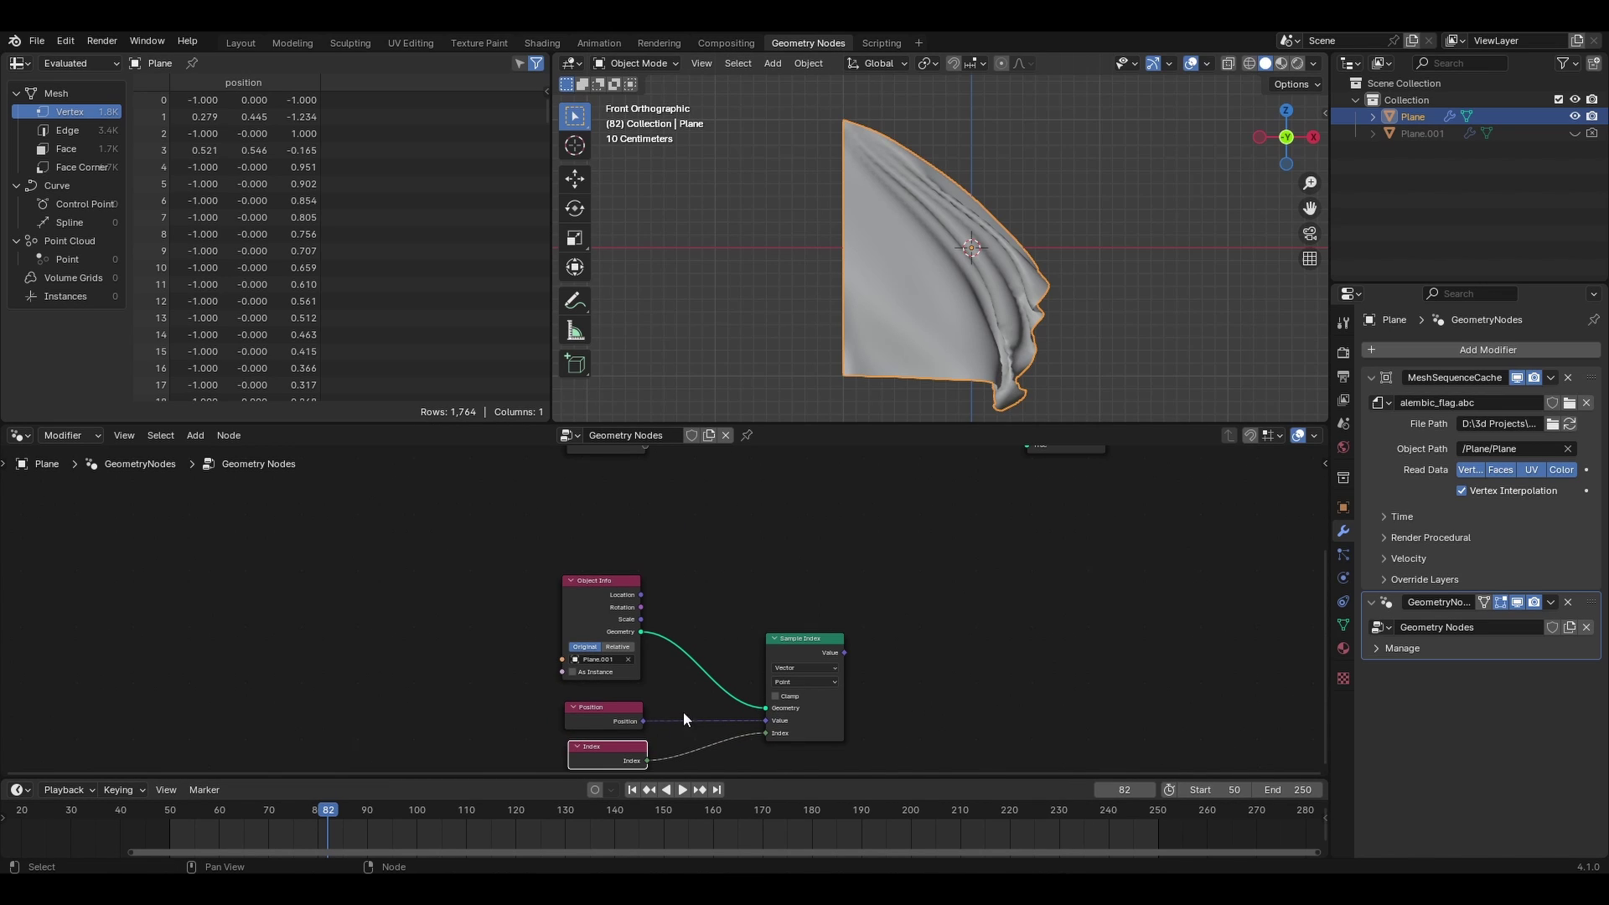
left_click_drag(632, 690, 843, 761)
middle_click_drag(811, 537, 870, 608)
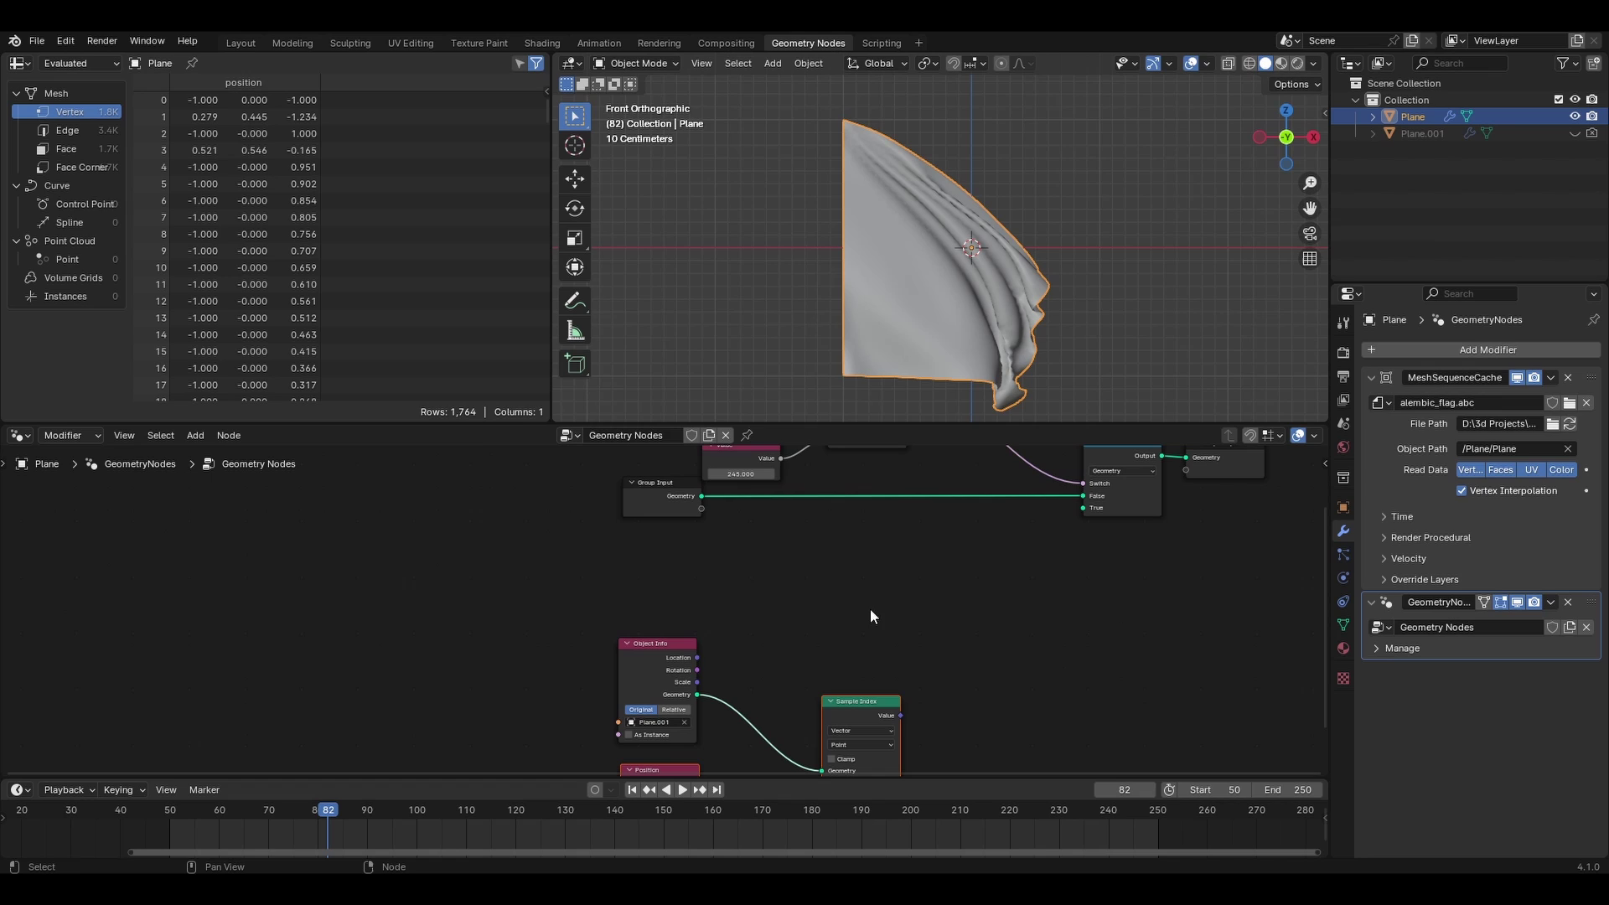
key("shift+d")
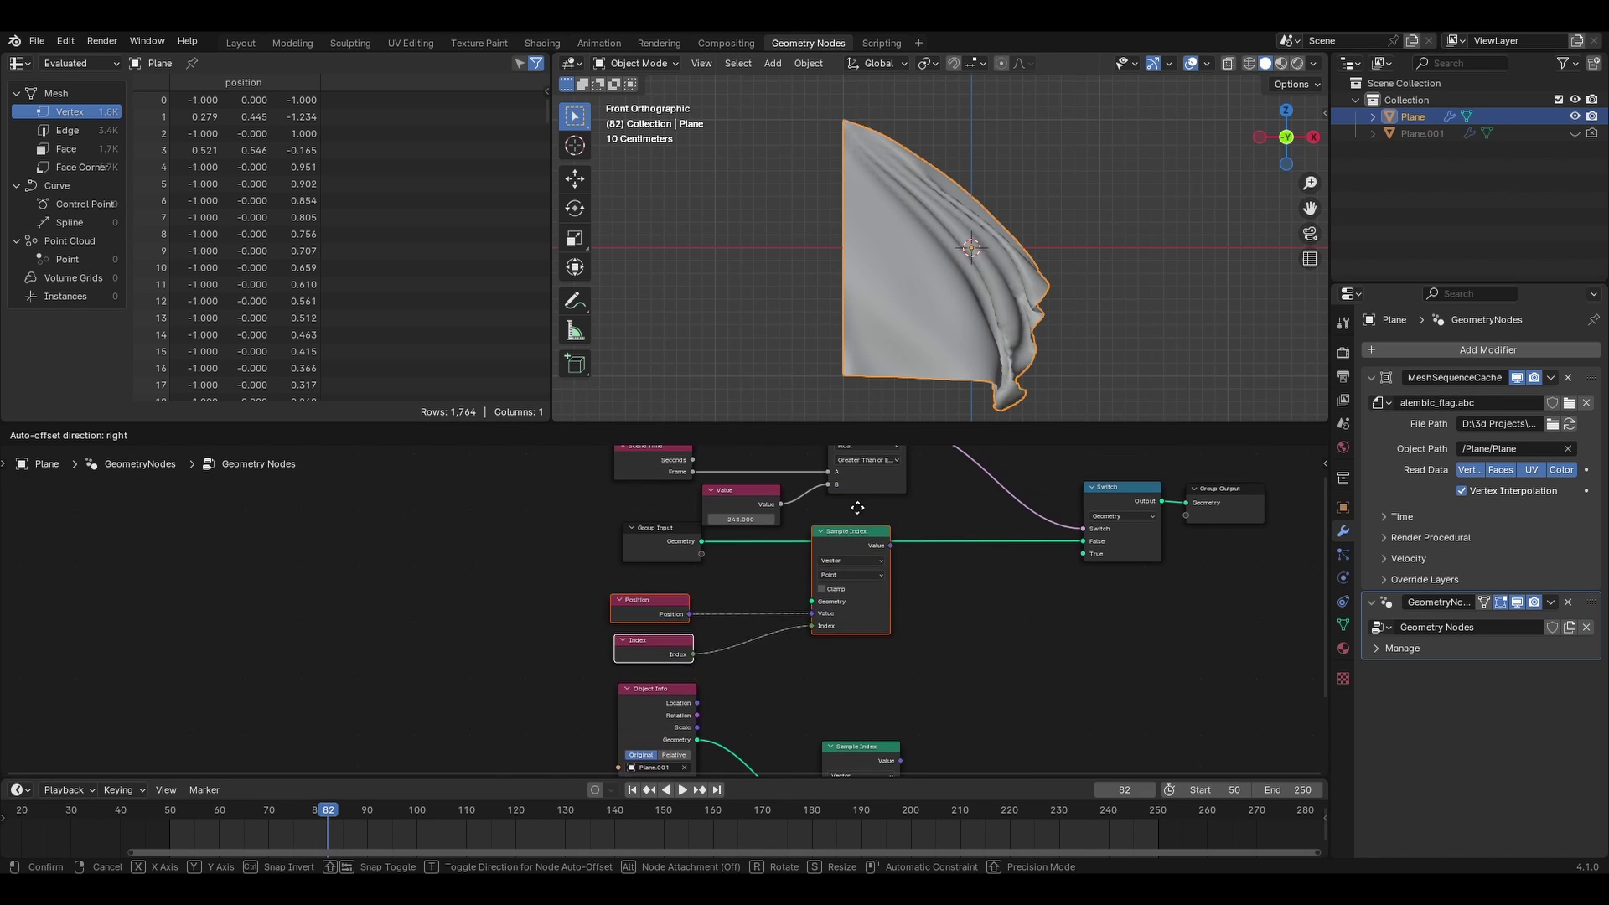
left_click(867, 553)
Step: Move the Object Info sampling nodes farther down and connect the Group Input geometry to the duplicated Sample Index node's Geometry input
middle_click_drag(805, 734, 827, 603)
left_click_drag(562, 607, 914, 745)
key("g")
left_click(659, 714)
middle_click_drag(794, 614, 781, 727)
left_click_drag(711, 521, 830, 626)
middle_click_drag(918, 690, 865, 603)
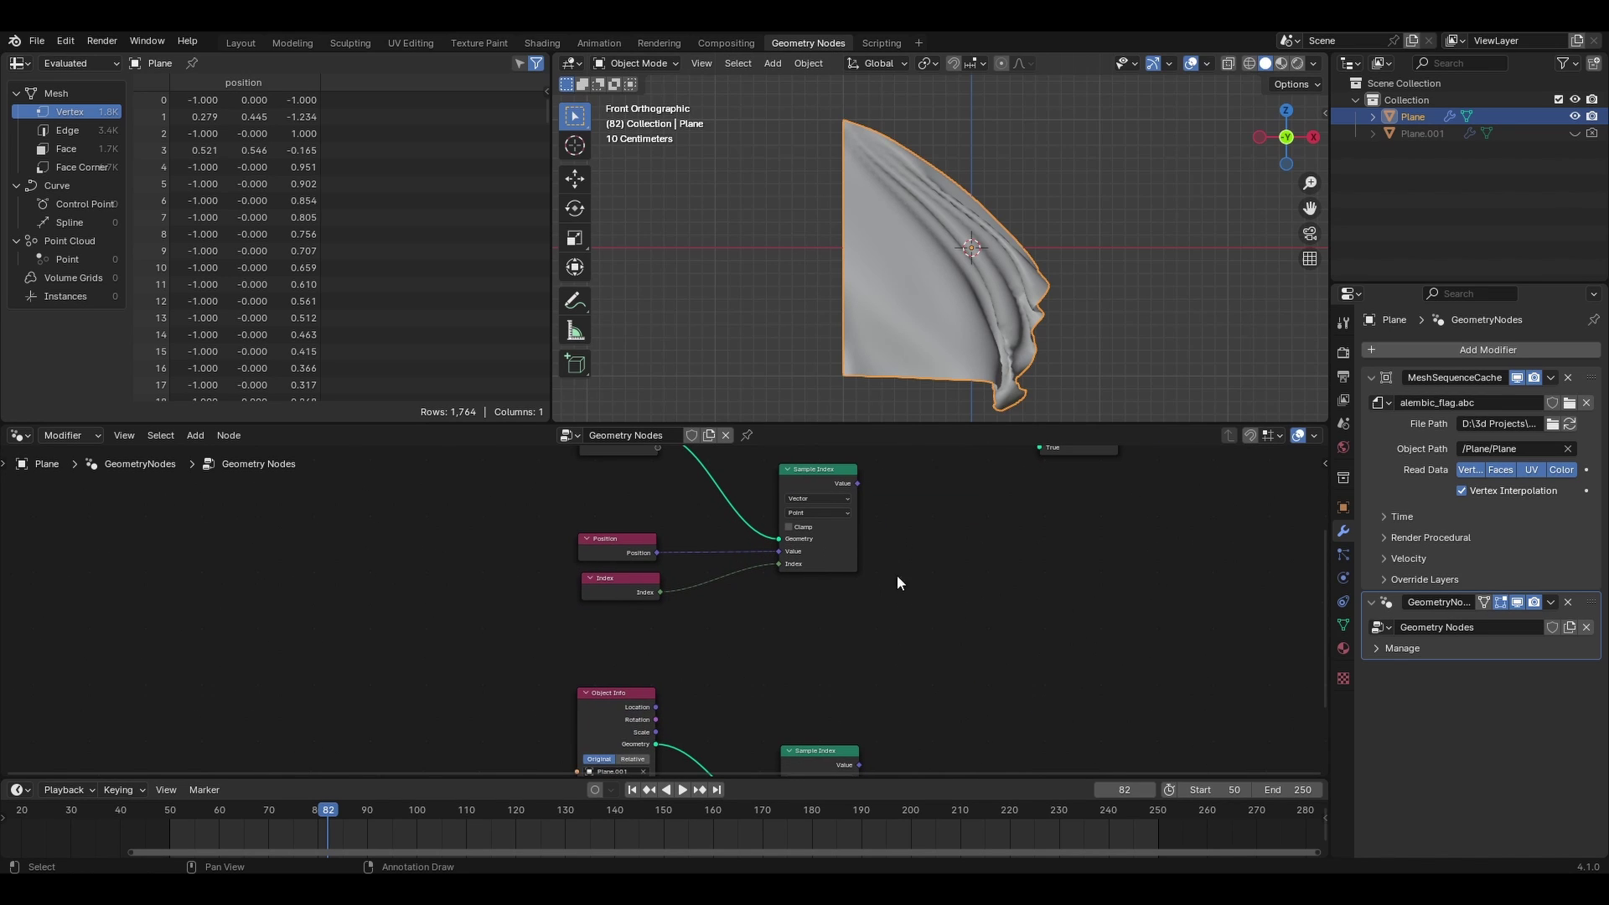
Step: Move the Switch and Group Output nodes farther from the sampling nodes to make room, and return the timeline to start frame 50
scroll(872, 549, "down", 1)
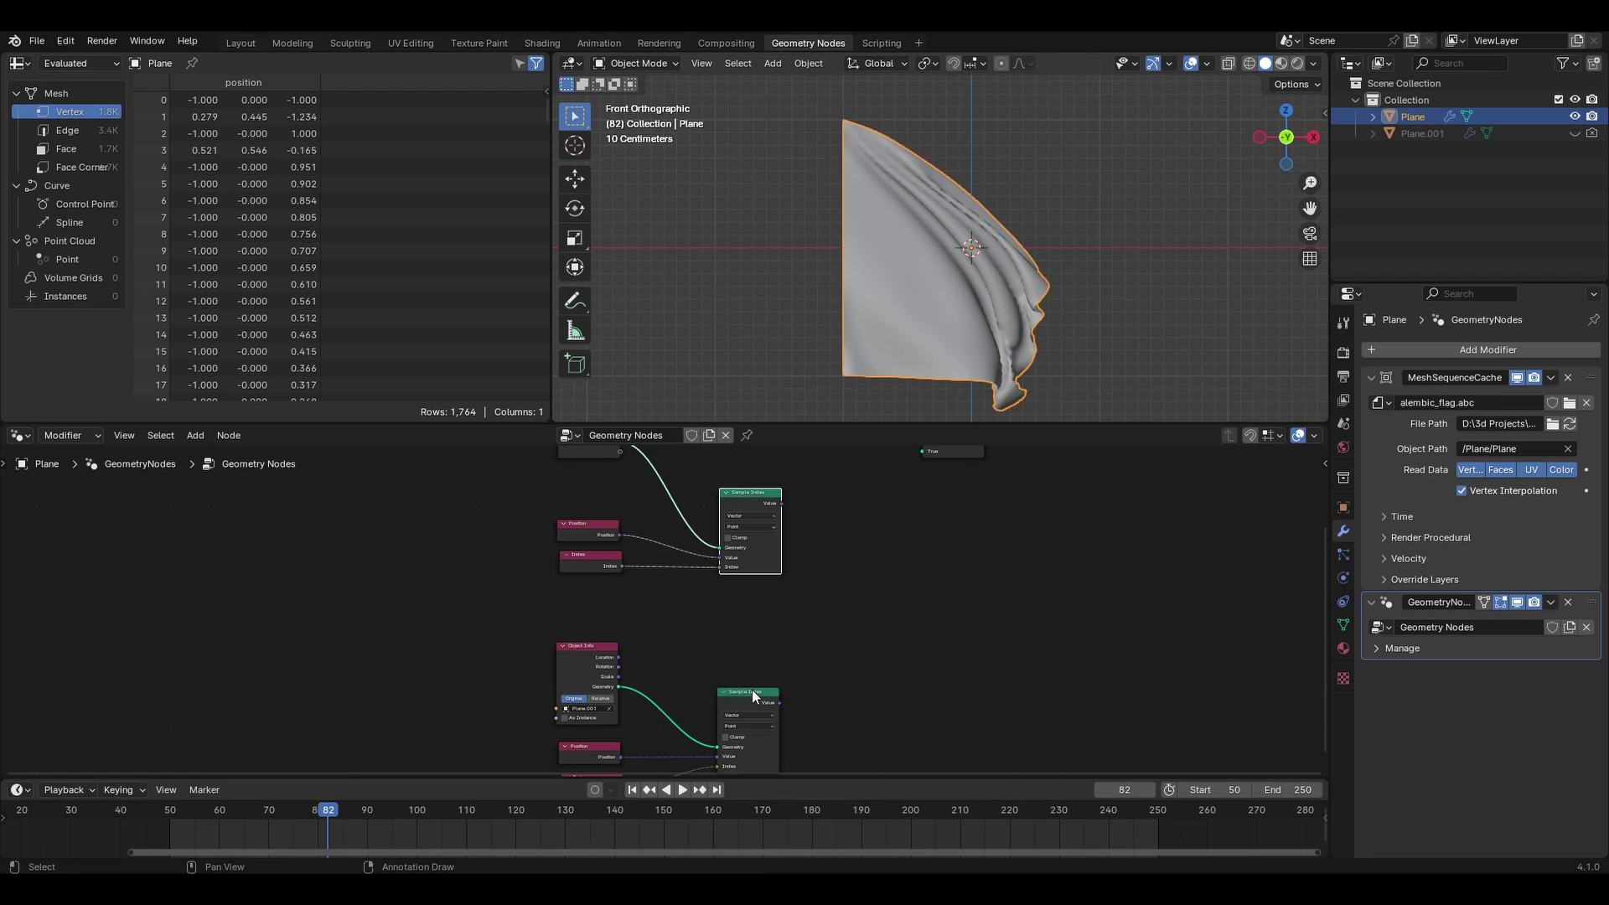
left_click_drag(751, 688, 745, 663)
middle_click_drag(857, 590, 842, 640)
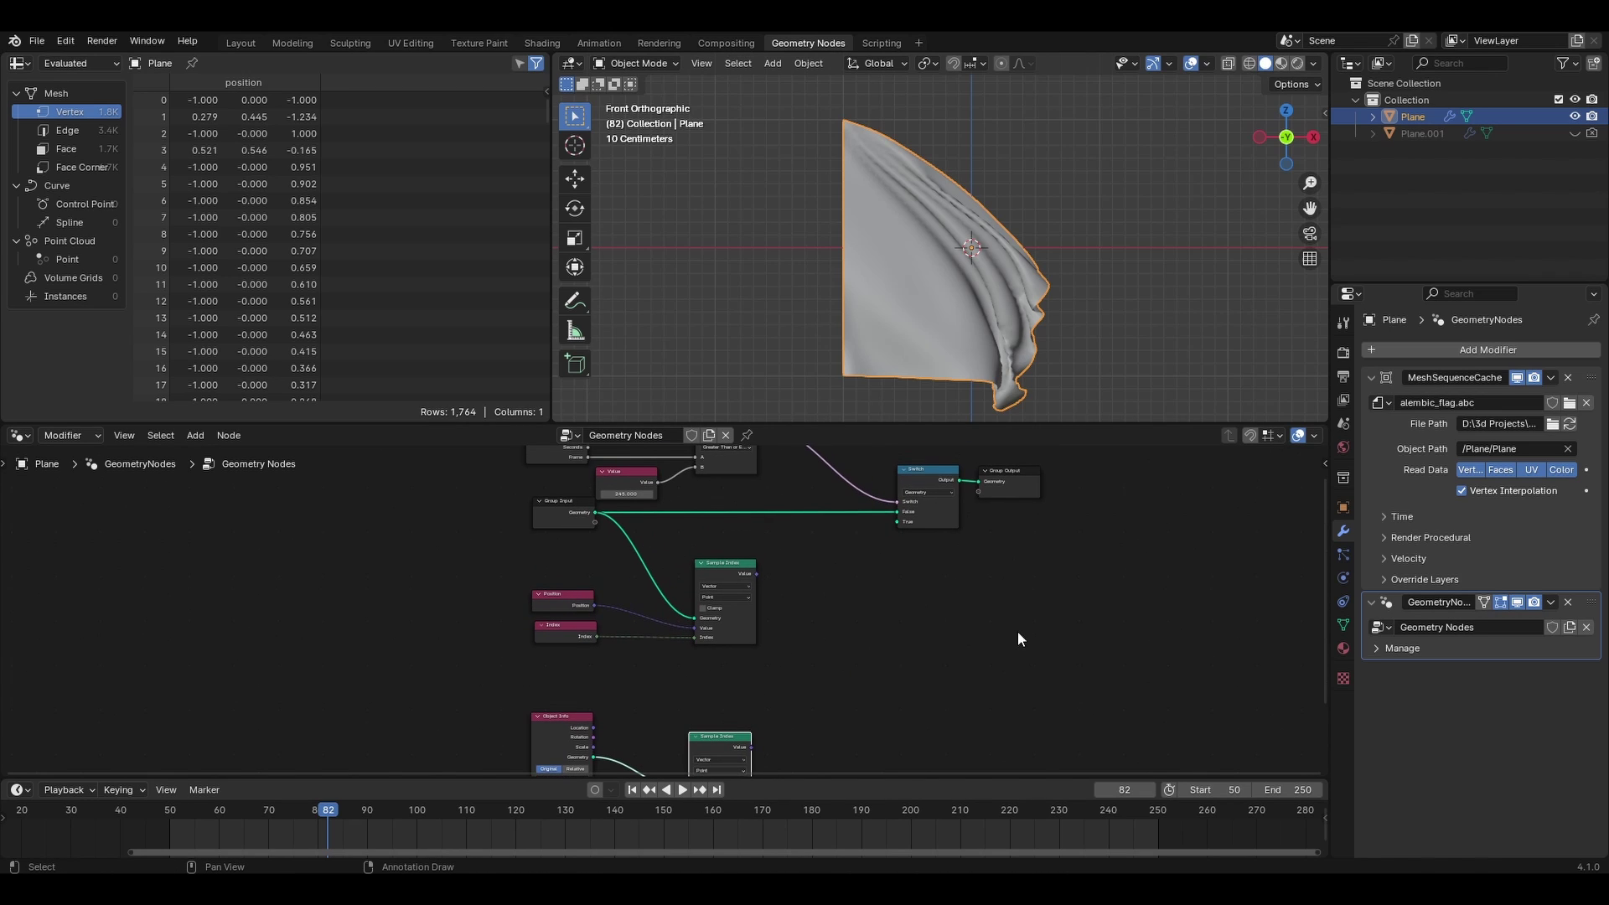
middle_click_drag(946, 581, 908, 640)
left_click_drag(864, 498, 977, 562)
left_click_drag(890, 531, 1071, 530)
key("shift+Left")
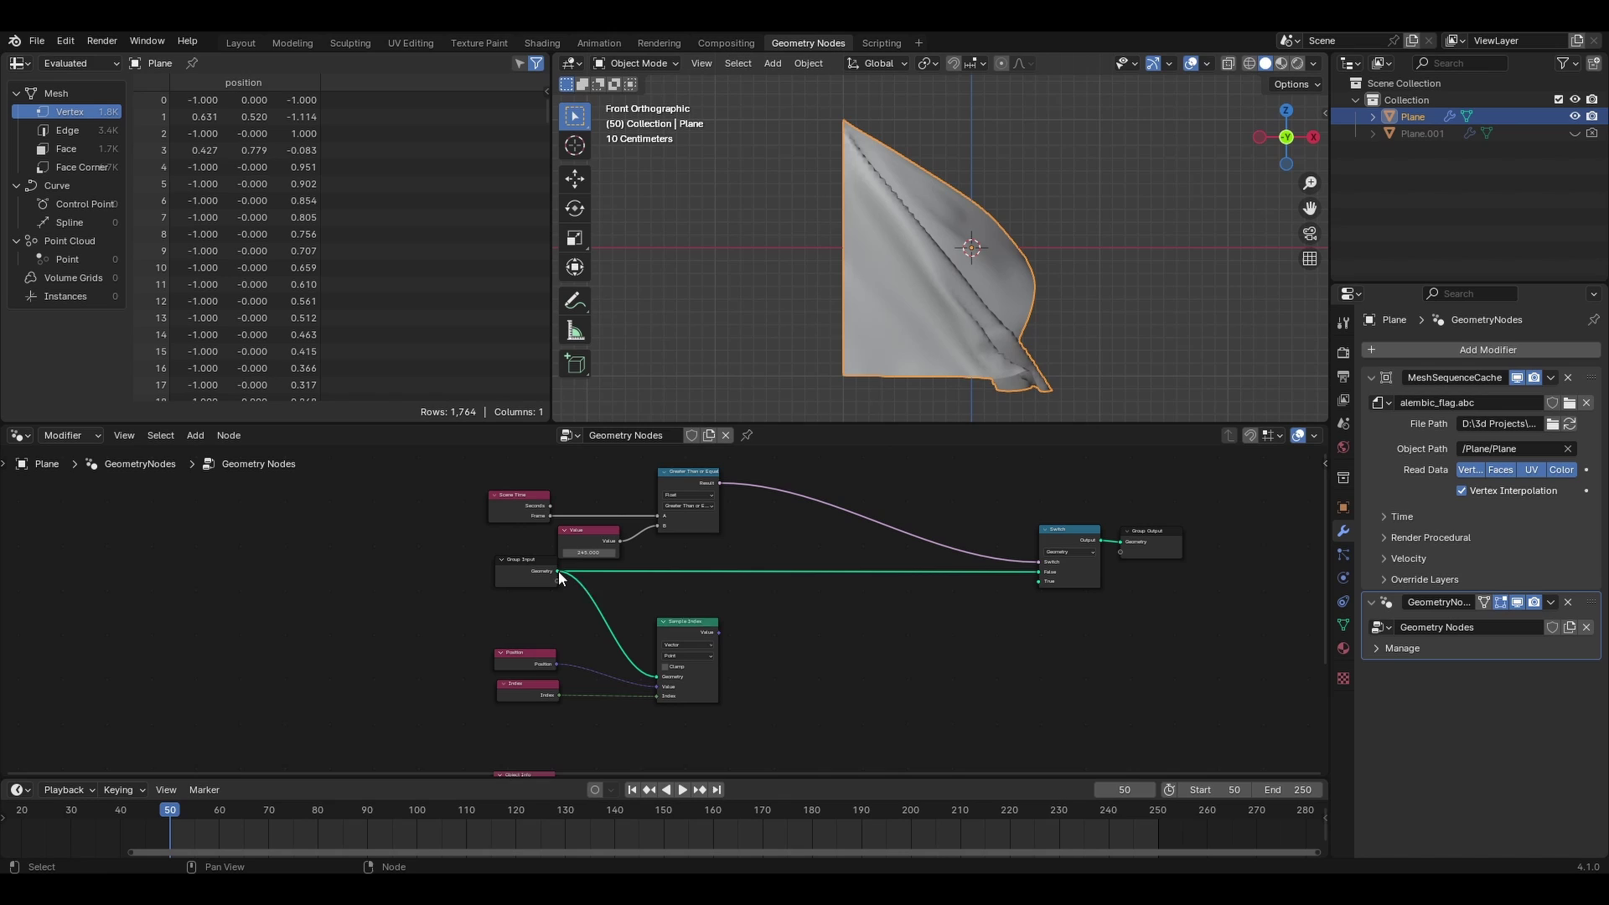
Step: Add a Set Position node fed by the Group Input geometry and connect its Geometry output to the Switch node's True input
left_click_drag(558, 572, 955, 636)
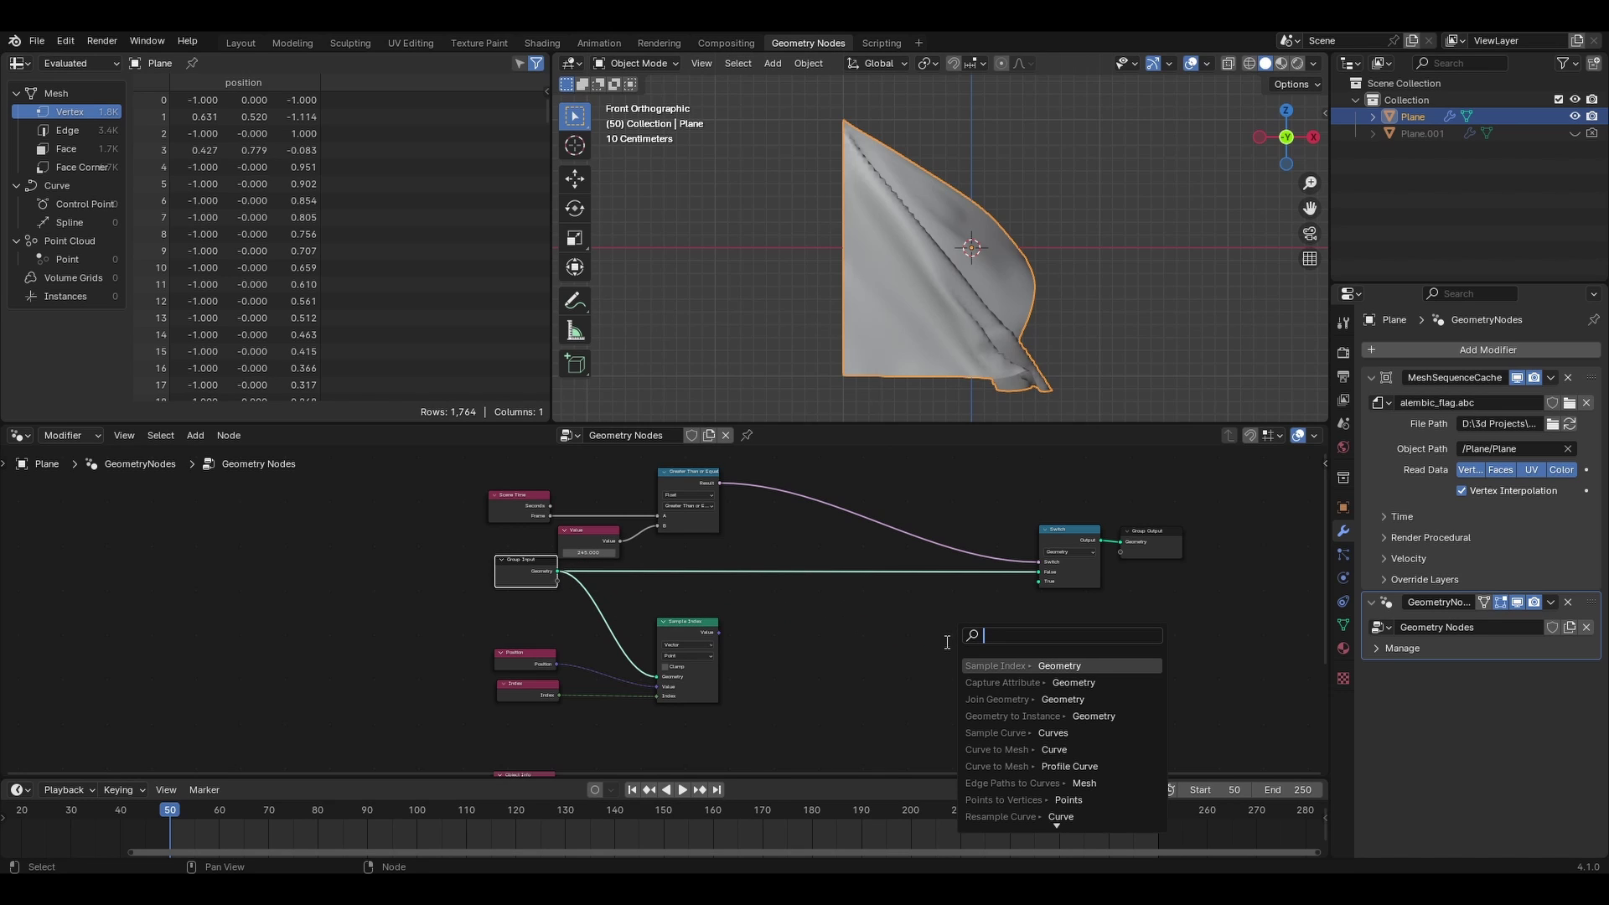
type("set pos")
key("Return")
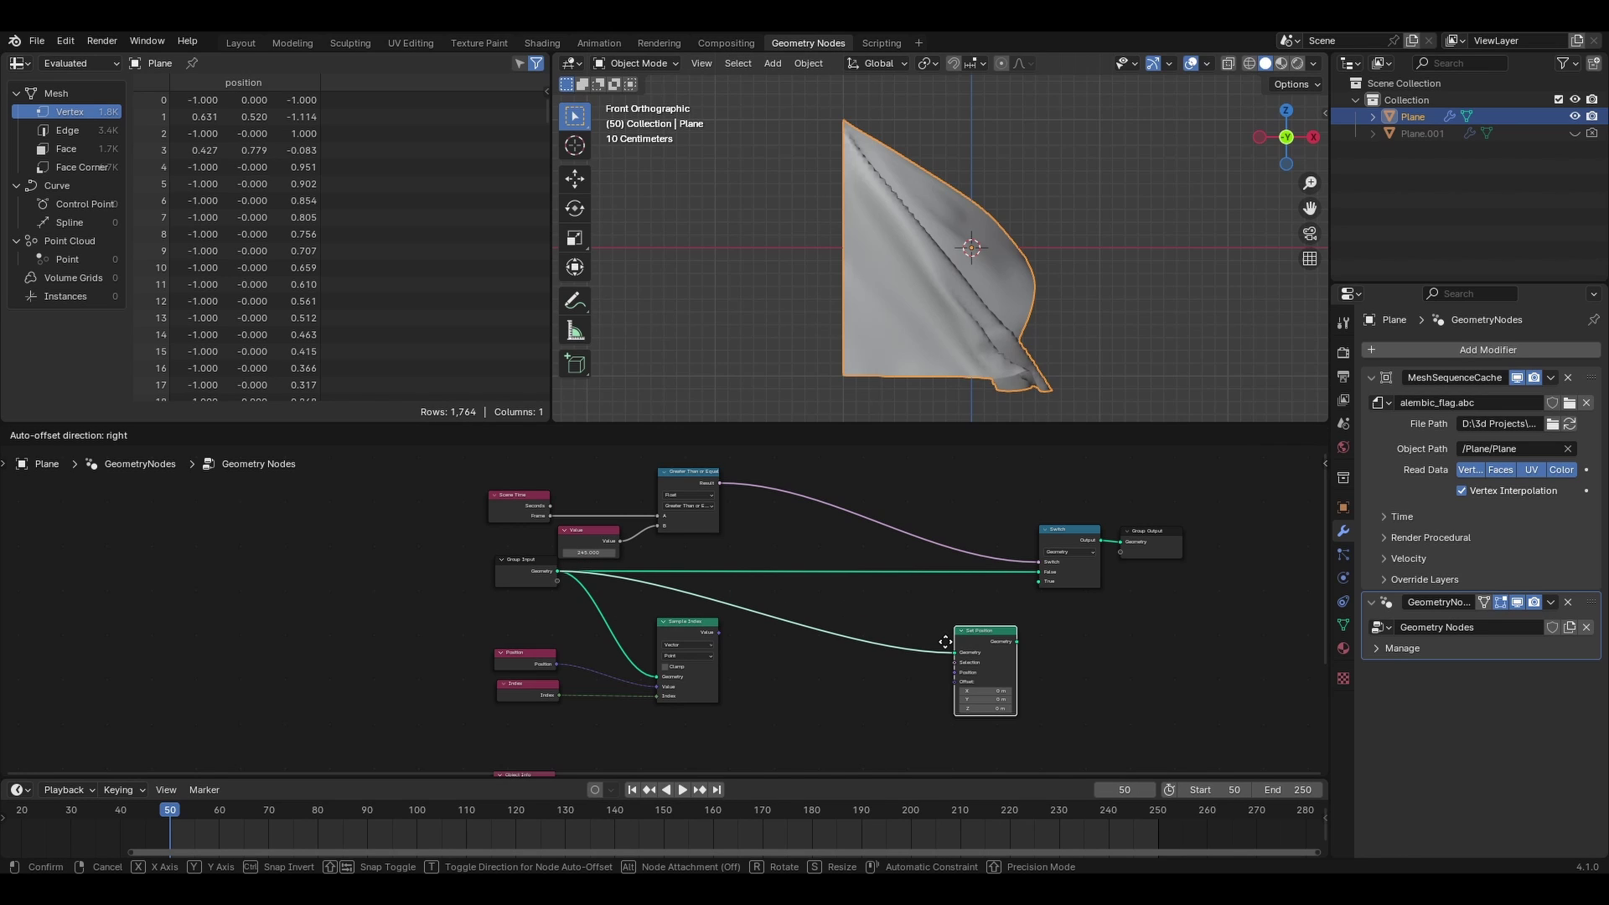
scroll(947, 637, "up", 2)
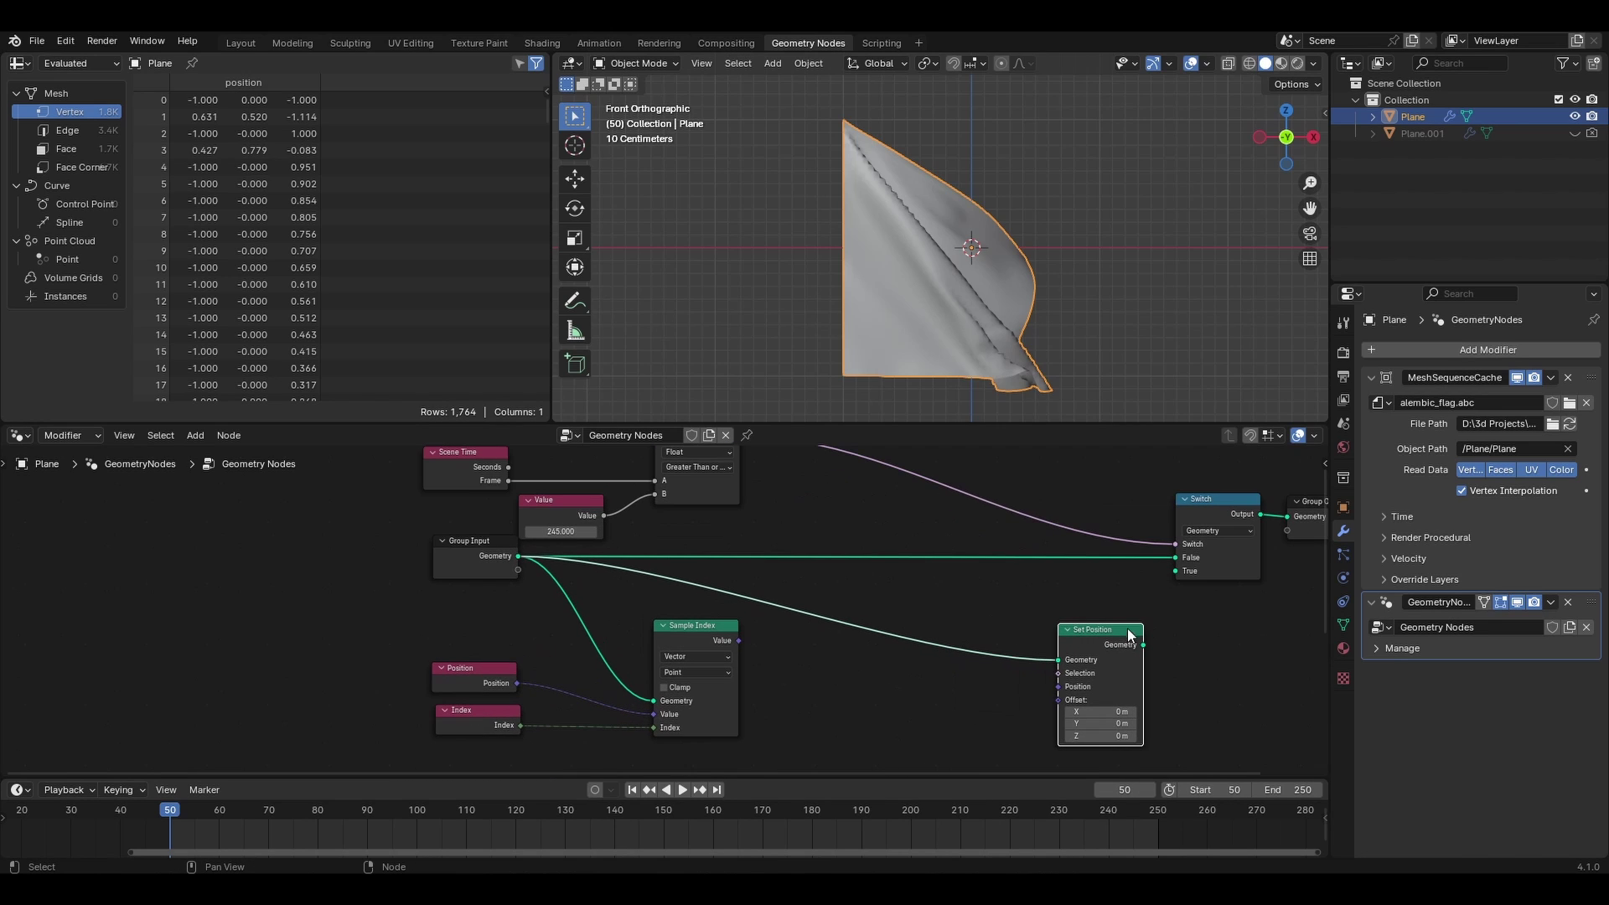
left_click(1068, 577)
middle_click_drag(1068, 577, 972, 588)
left_click_drag(970, 586, 1039, 557)
middle_click_drag(1024, 578, 1042, 551)
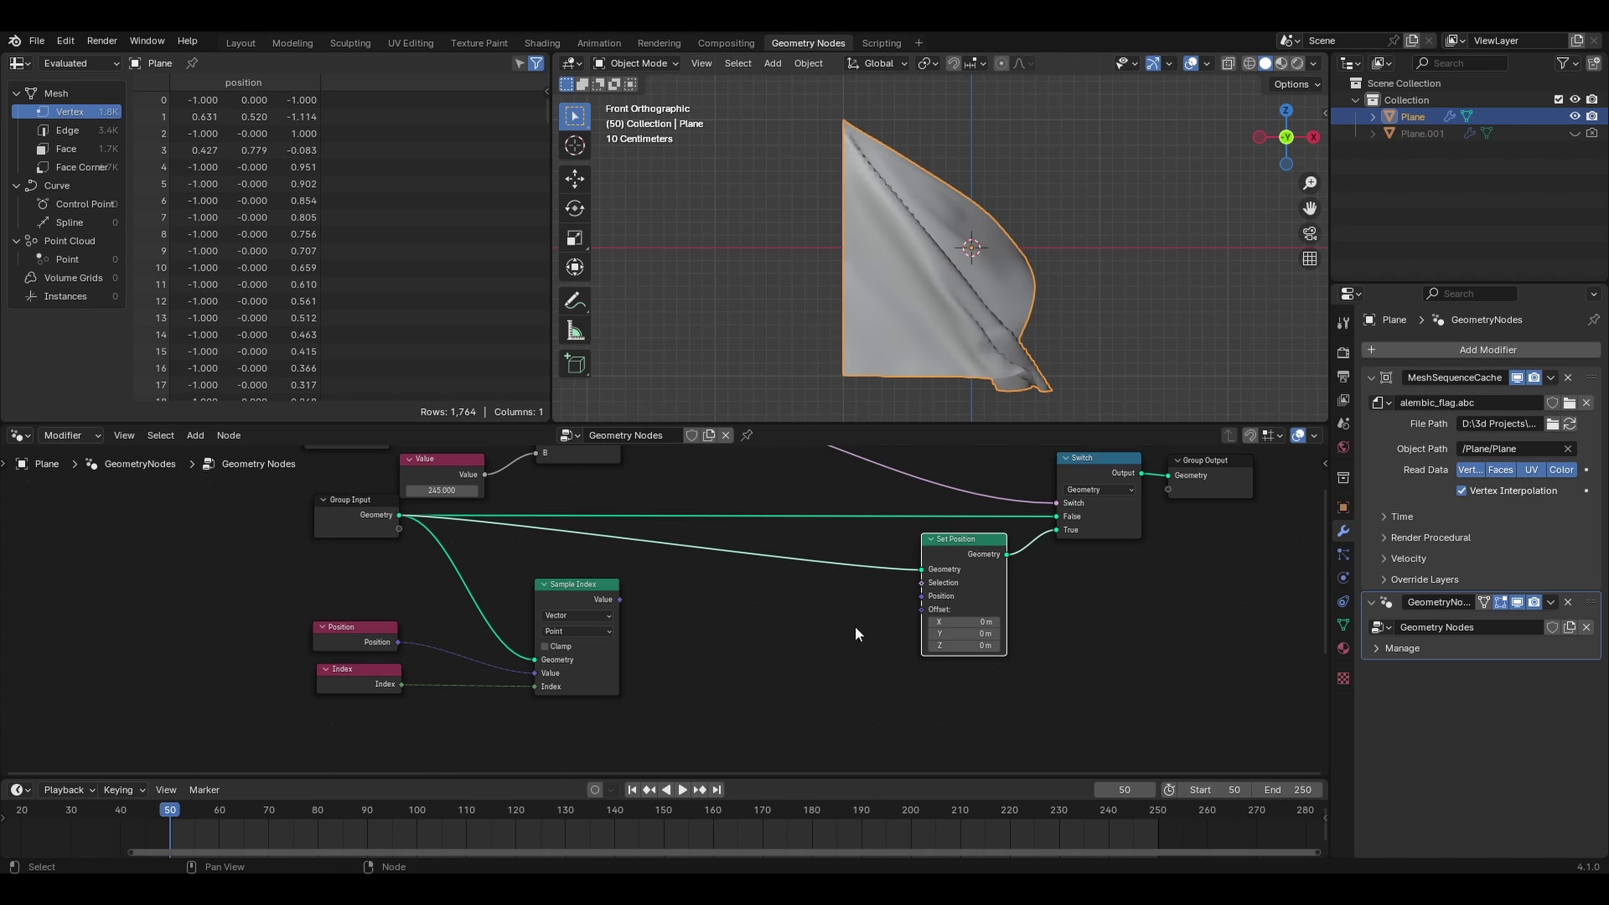
Step: Duplicate the Position node and connect the copy to the Set Position node's Position input
left_click(328, 632)
key("shift+d")
left_click(897, 613)
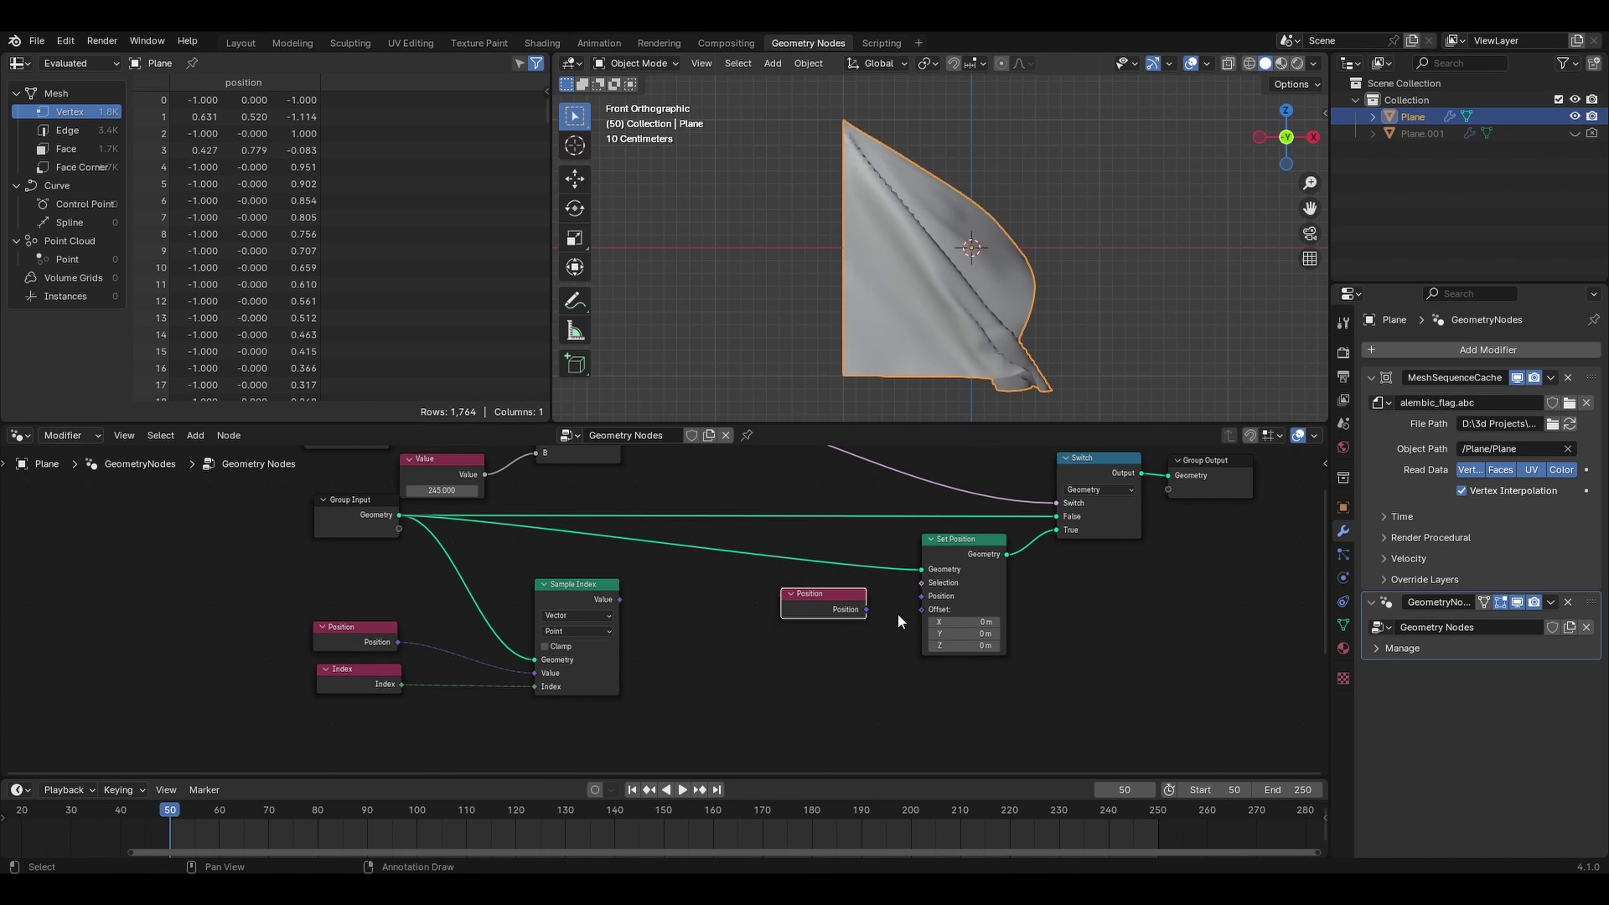
left_click_drag(868, 607, 925, 595)
left_click_drag(835, 594, 853, 582)
Step: Add a Separate XYZ node fed by the Value output of the Object Info branch's Sample Index node
middle_click_drag(807, 658, 819, 568)
scroll(651, 633, "down", 3)
middle_click_drag(651, 632, 662, 597)
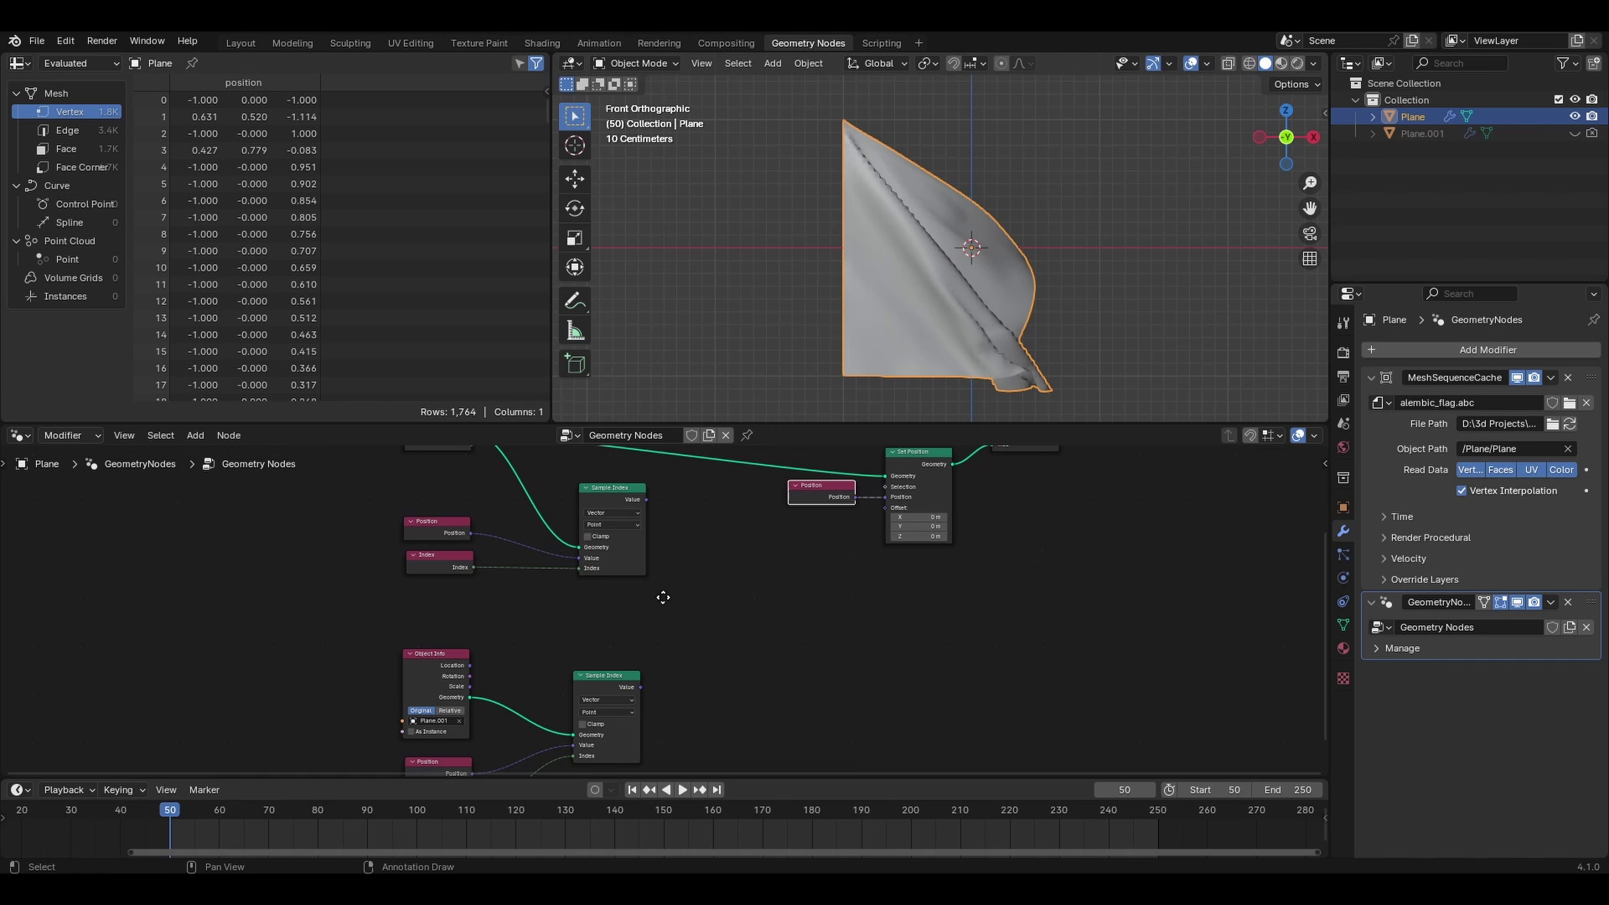
middle_click_drag(620, 675, 659, 647)
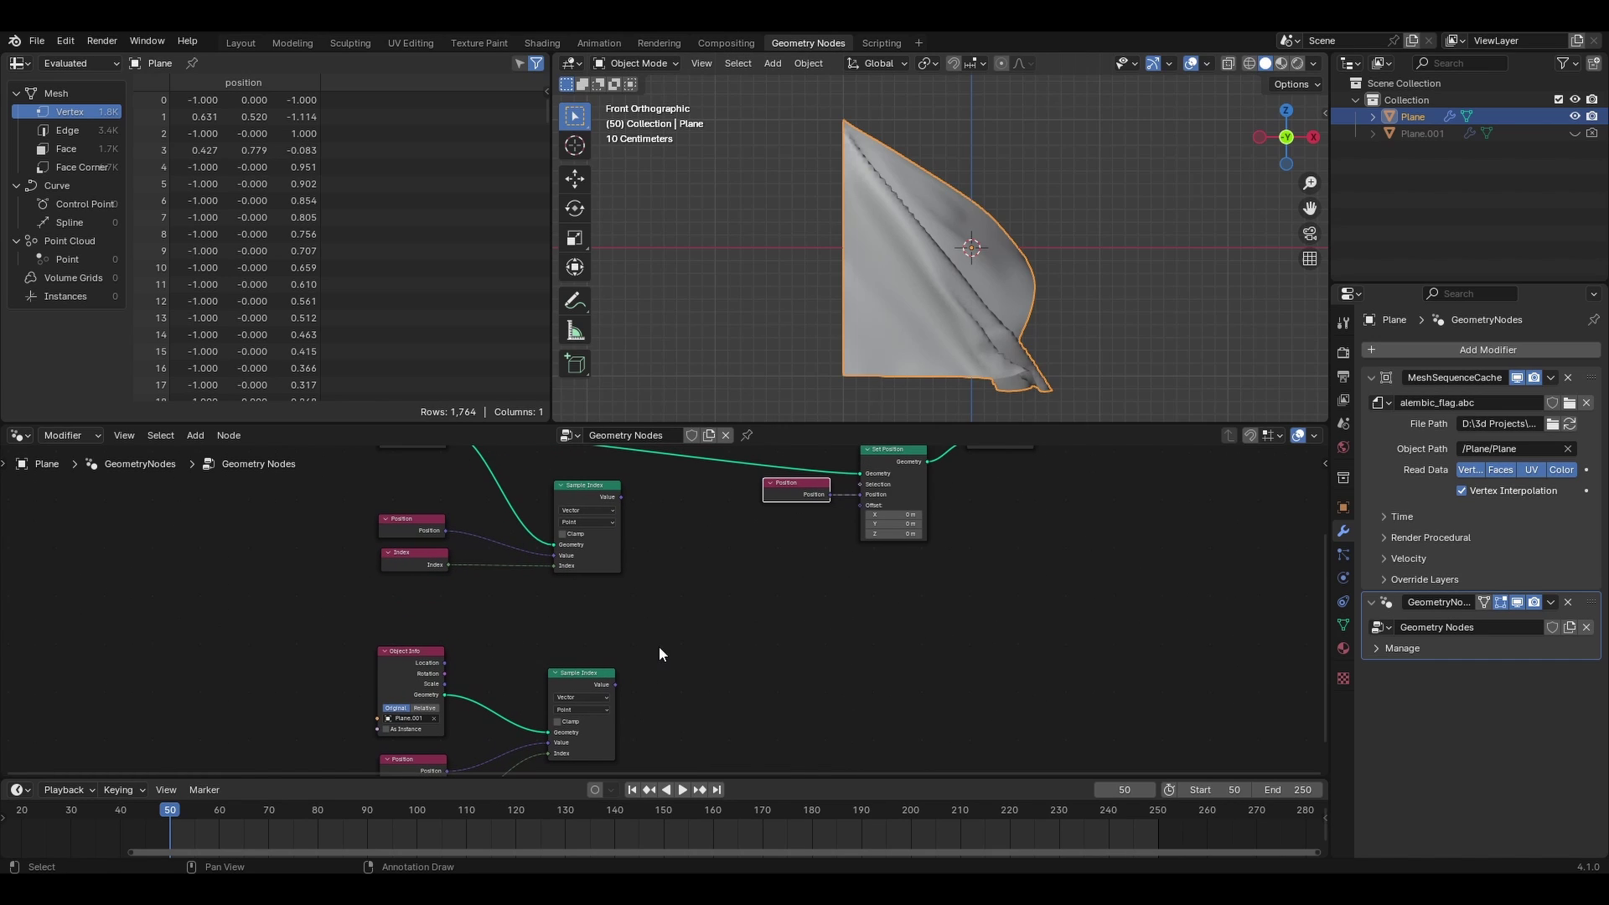
left_click_drag(615, 685, 674, 696)
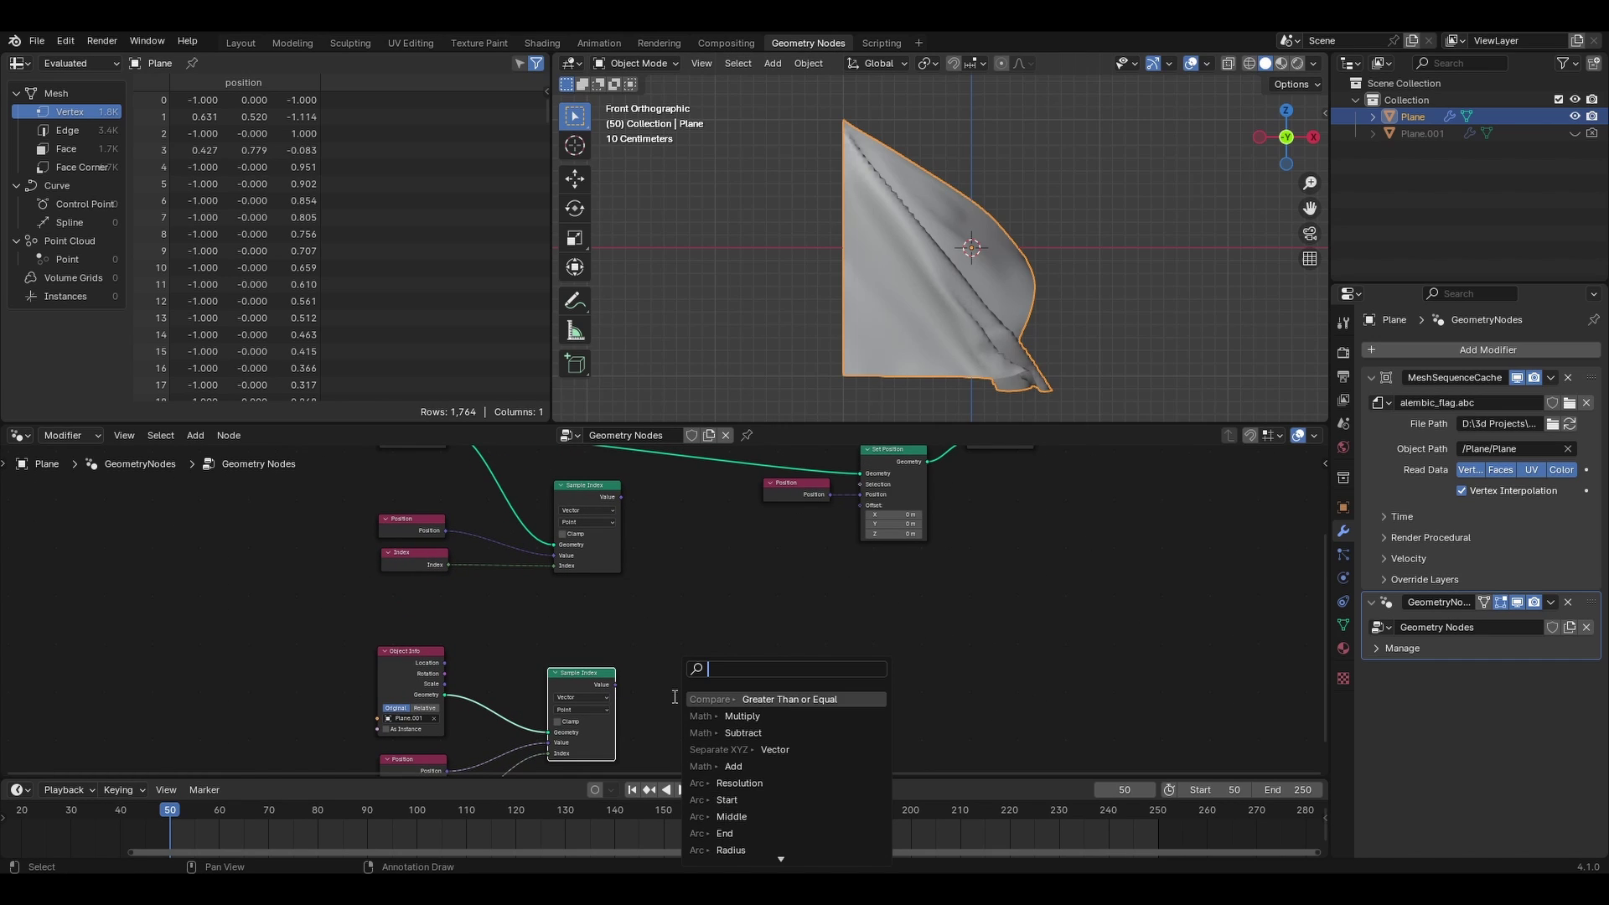
type("sepa")
key("Return")
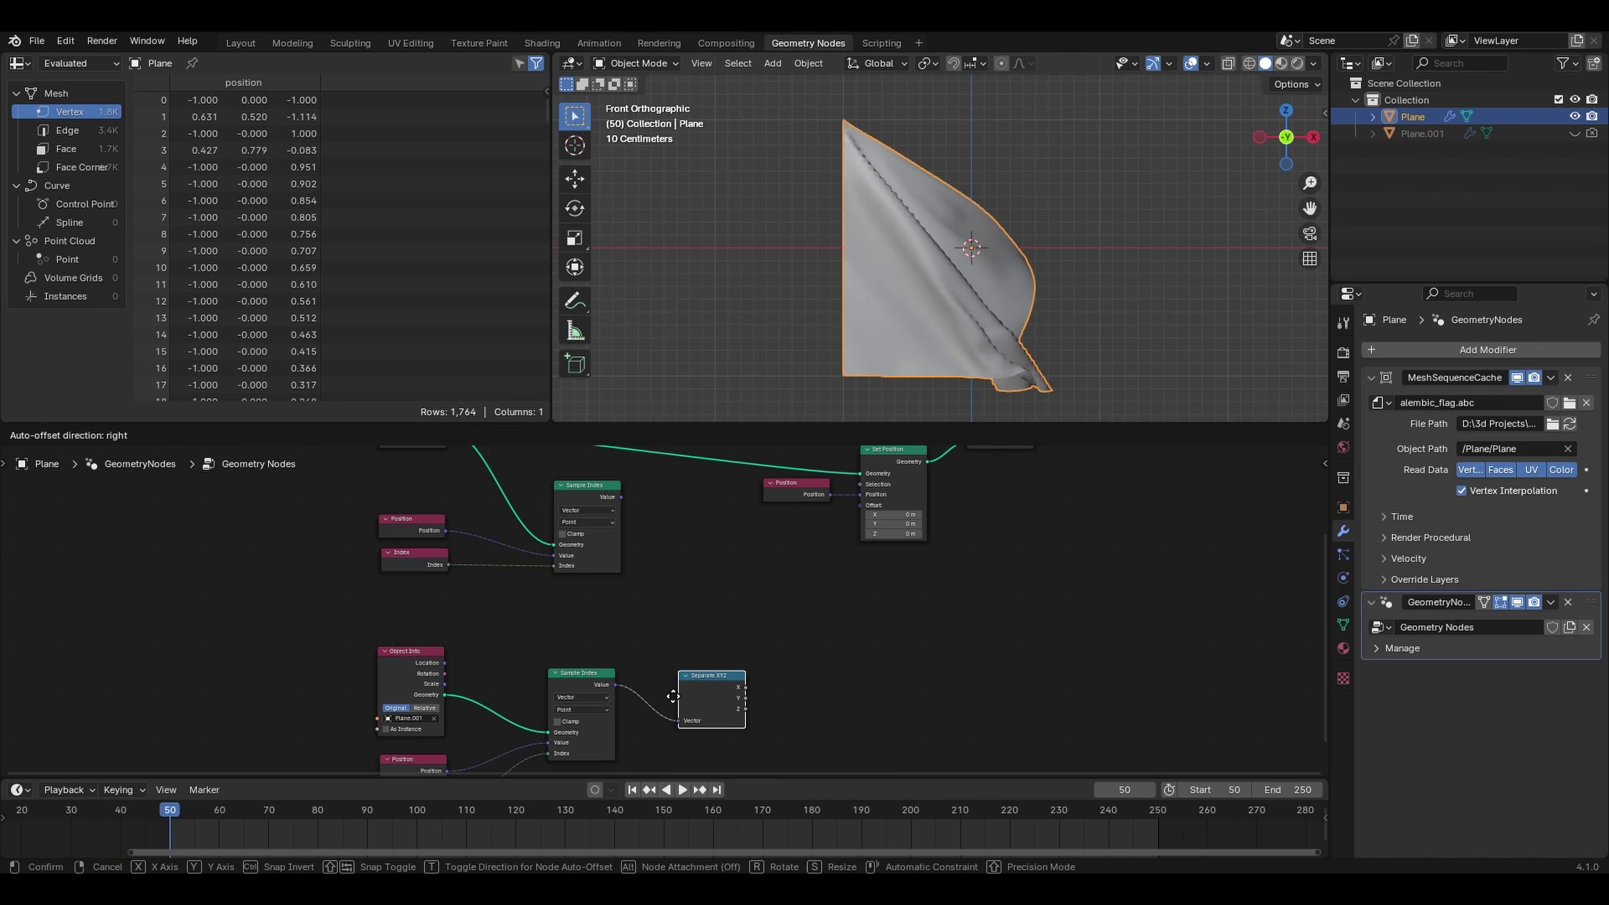
left_click(657, 701)
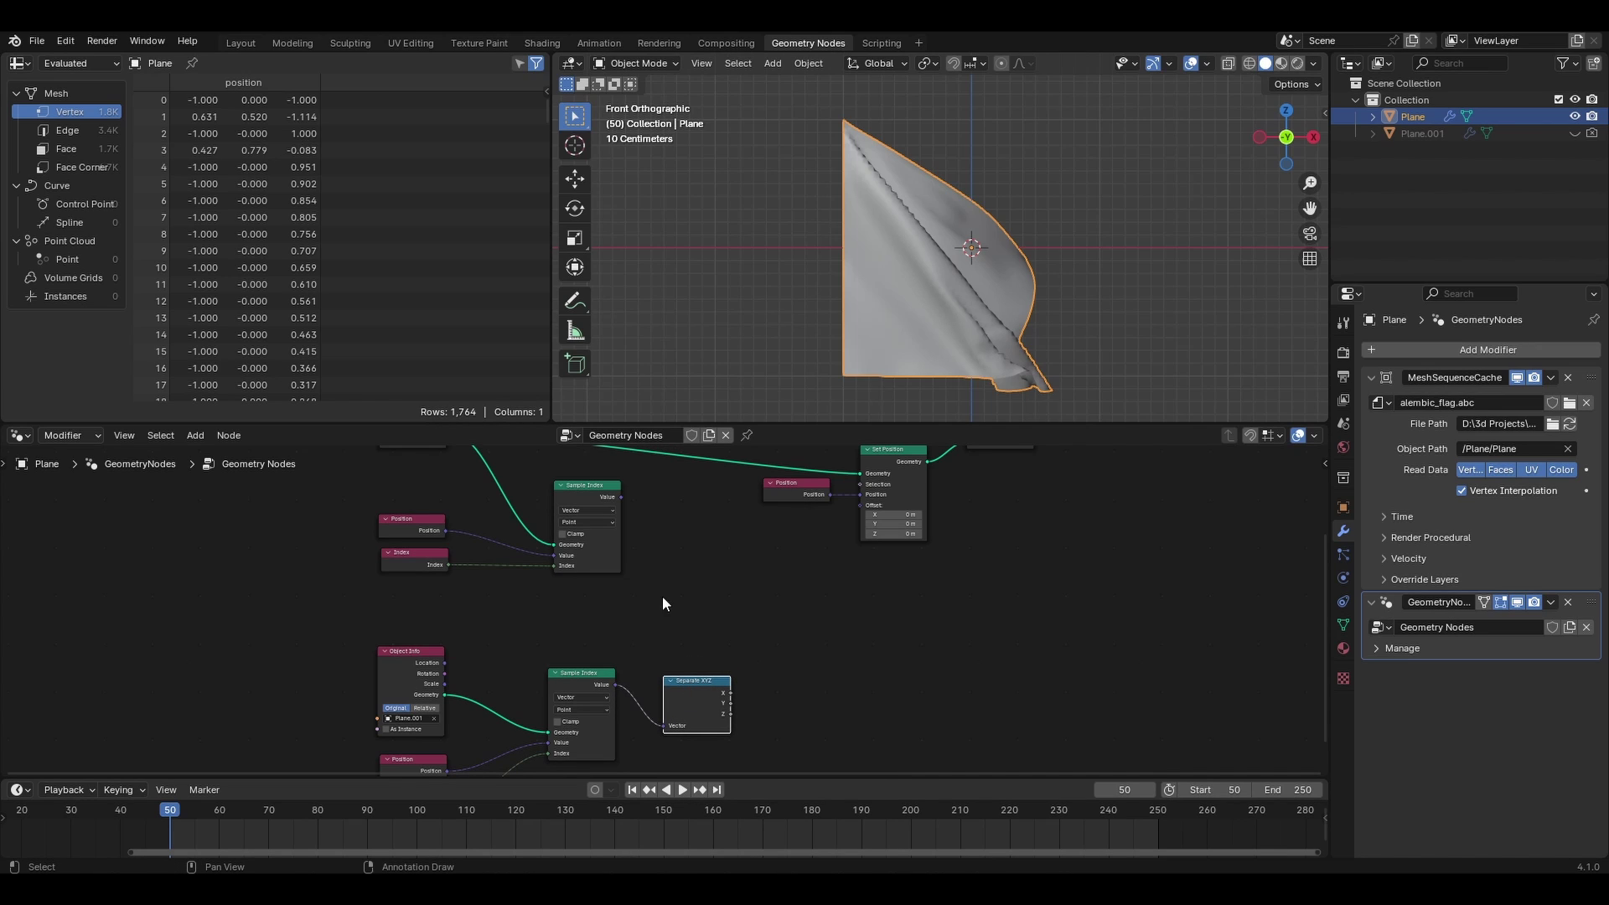
Step: Duplicate the Separate XYZ node, feed it from the Group Input branch's Sample Index value, and place both copies close together
key("shift+d")
left_click(673, 545)
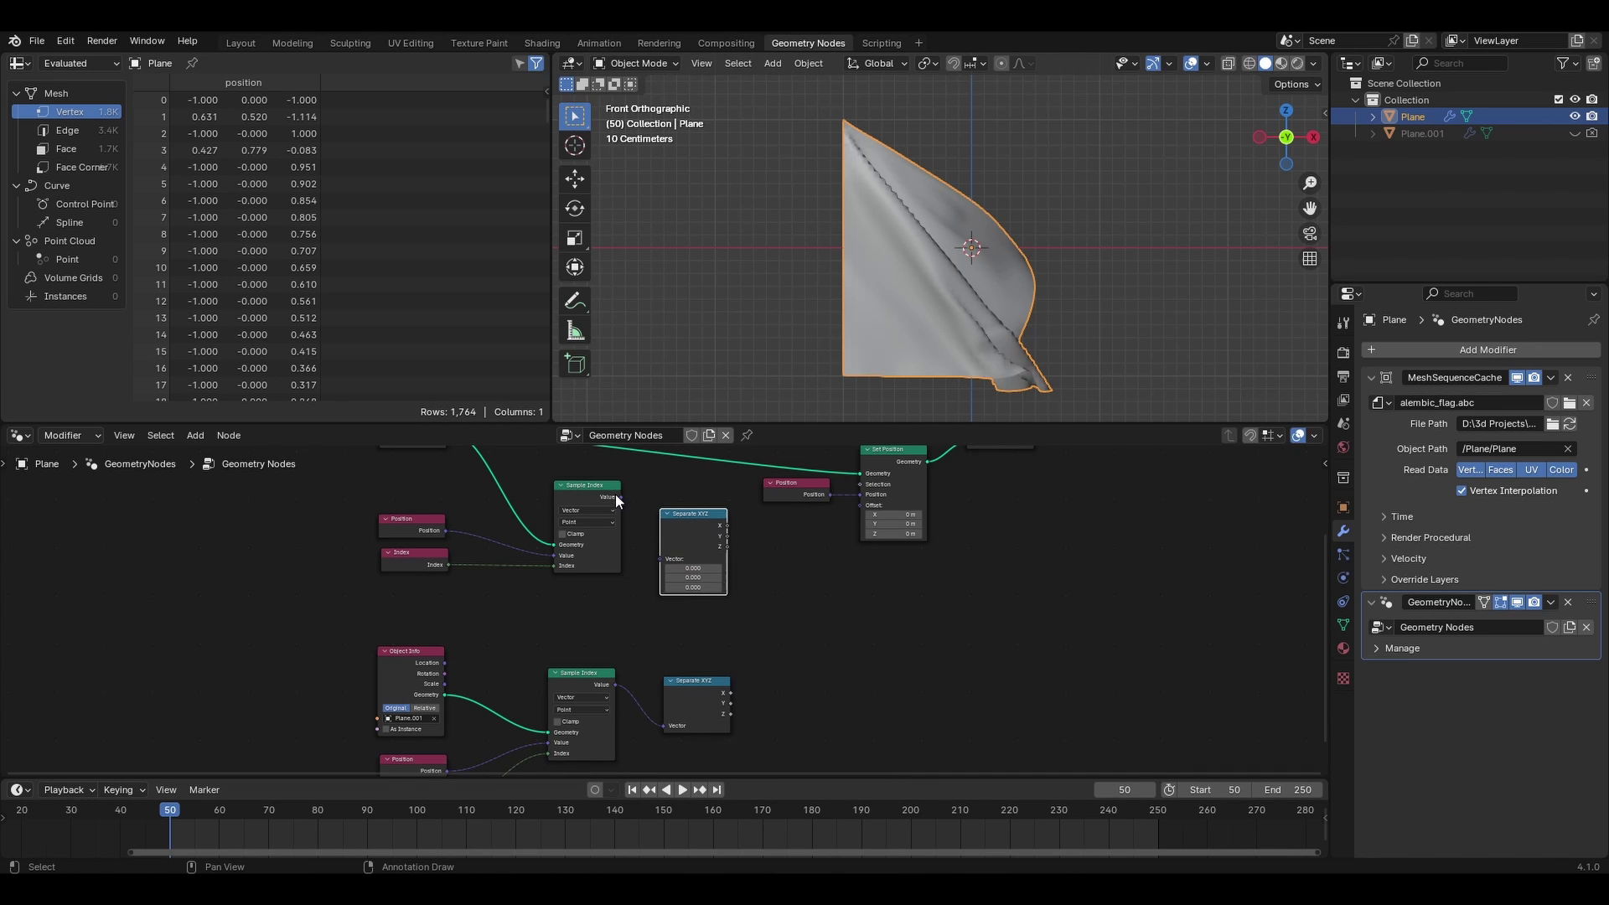
left_click_drag(617, 500, 662, 558)
left_click_drag(697, 702, 694, 689)
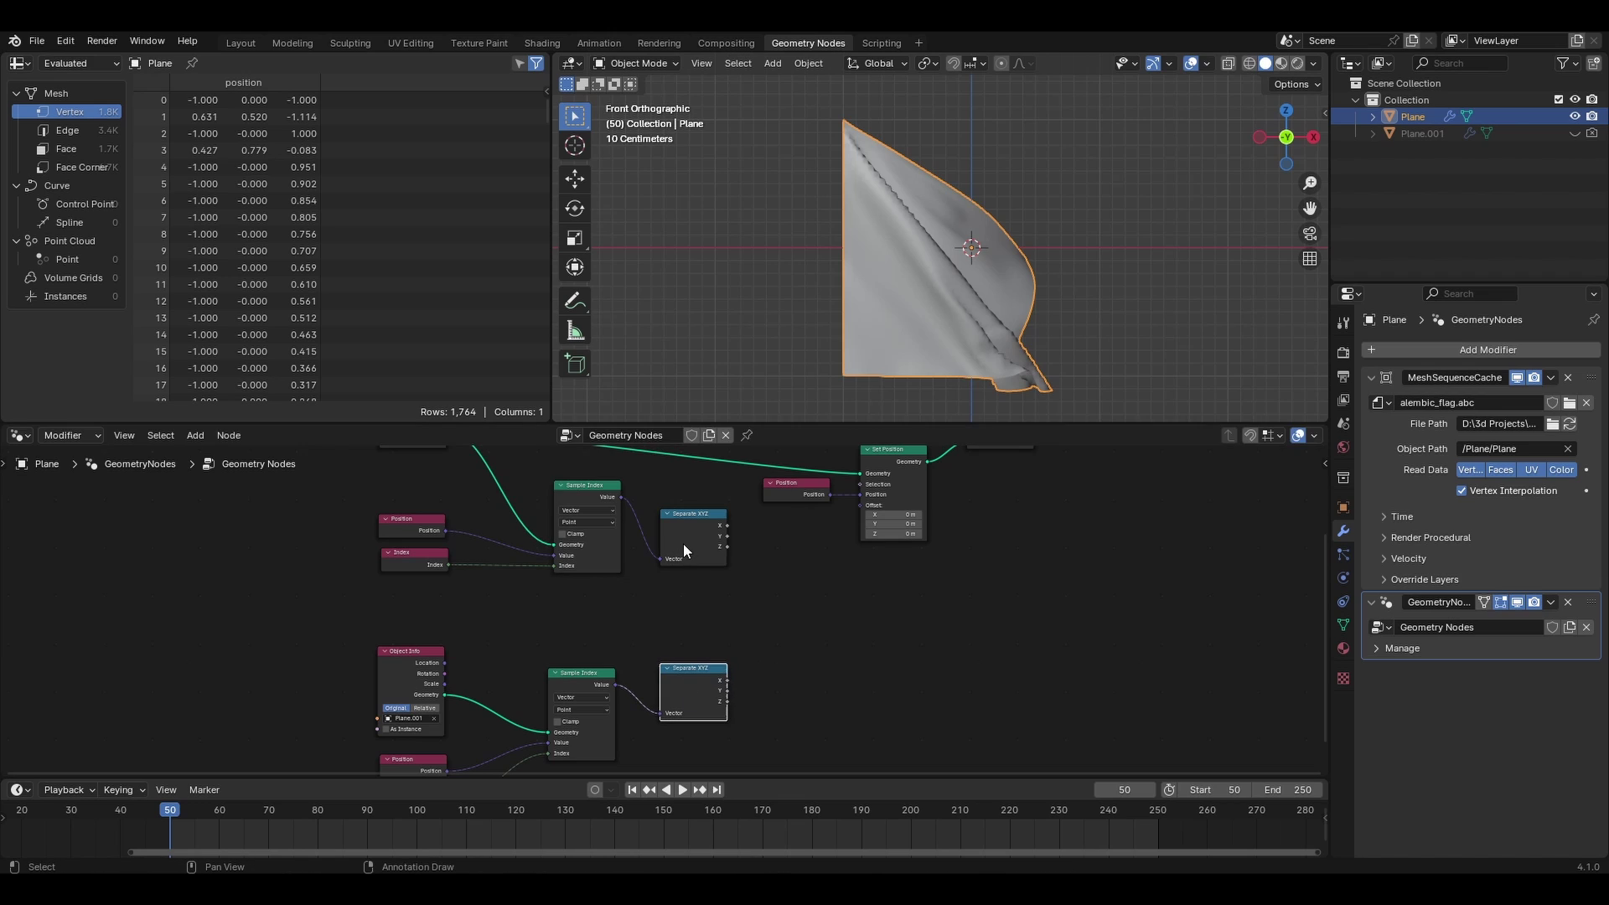
left_click_drag(692, 530, 696, 577)
Step: Add a Subtract node taking the Object Info branch's X as first value and the Group Input branch's X as second
left_click(737, 661)
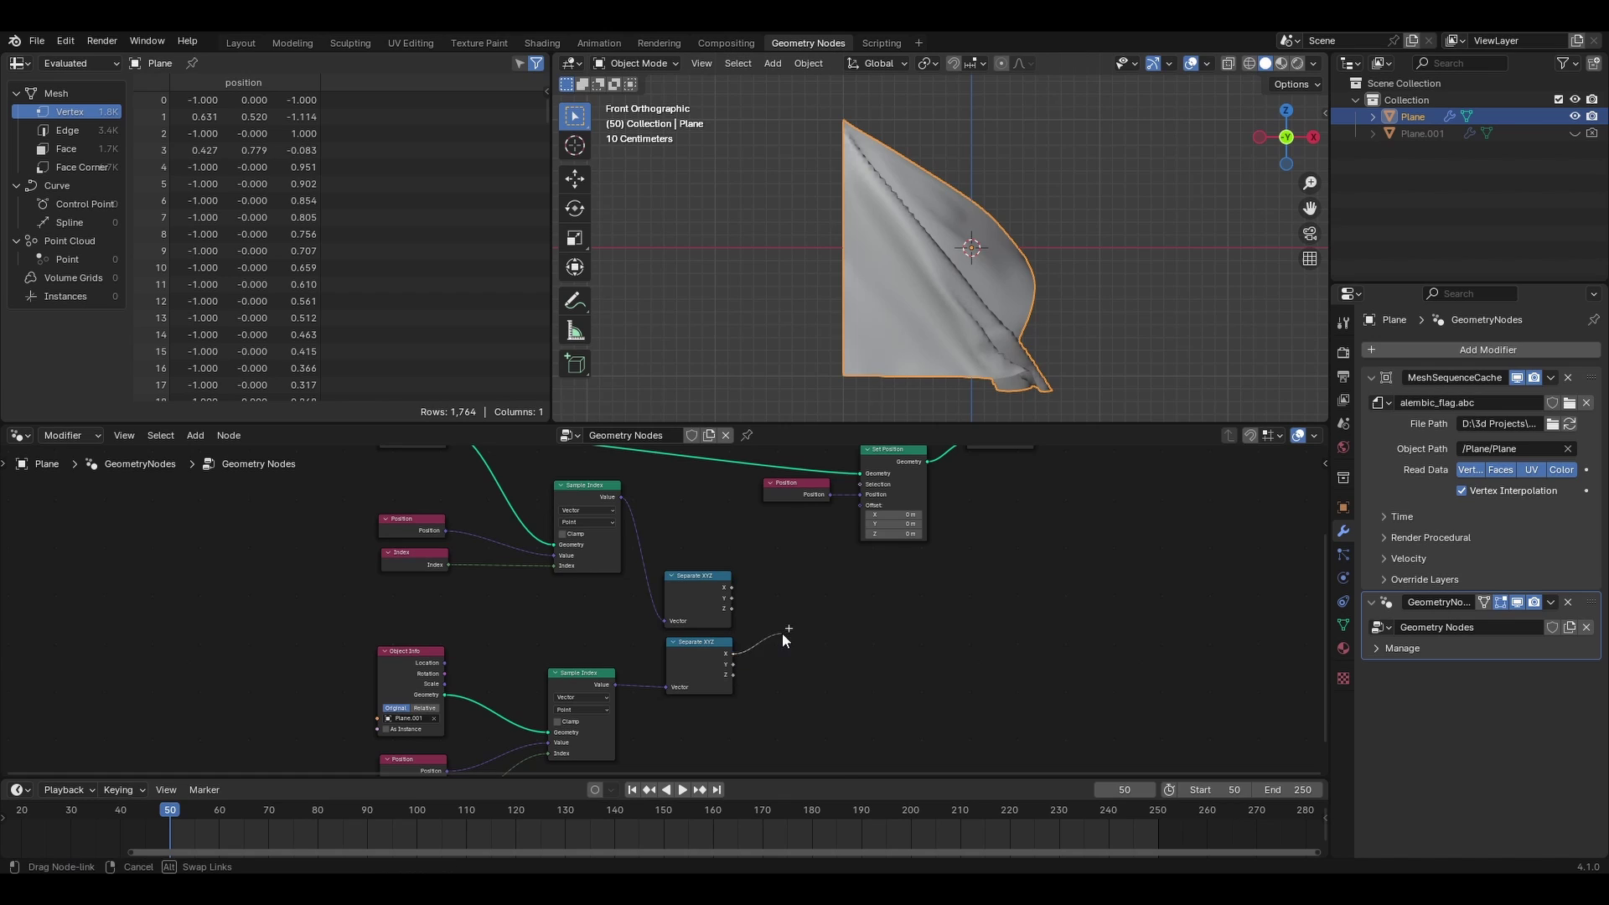
key("shift+a")
type("subtr")
key("Return")
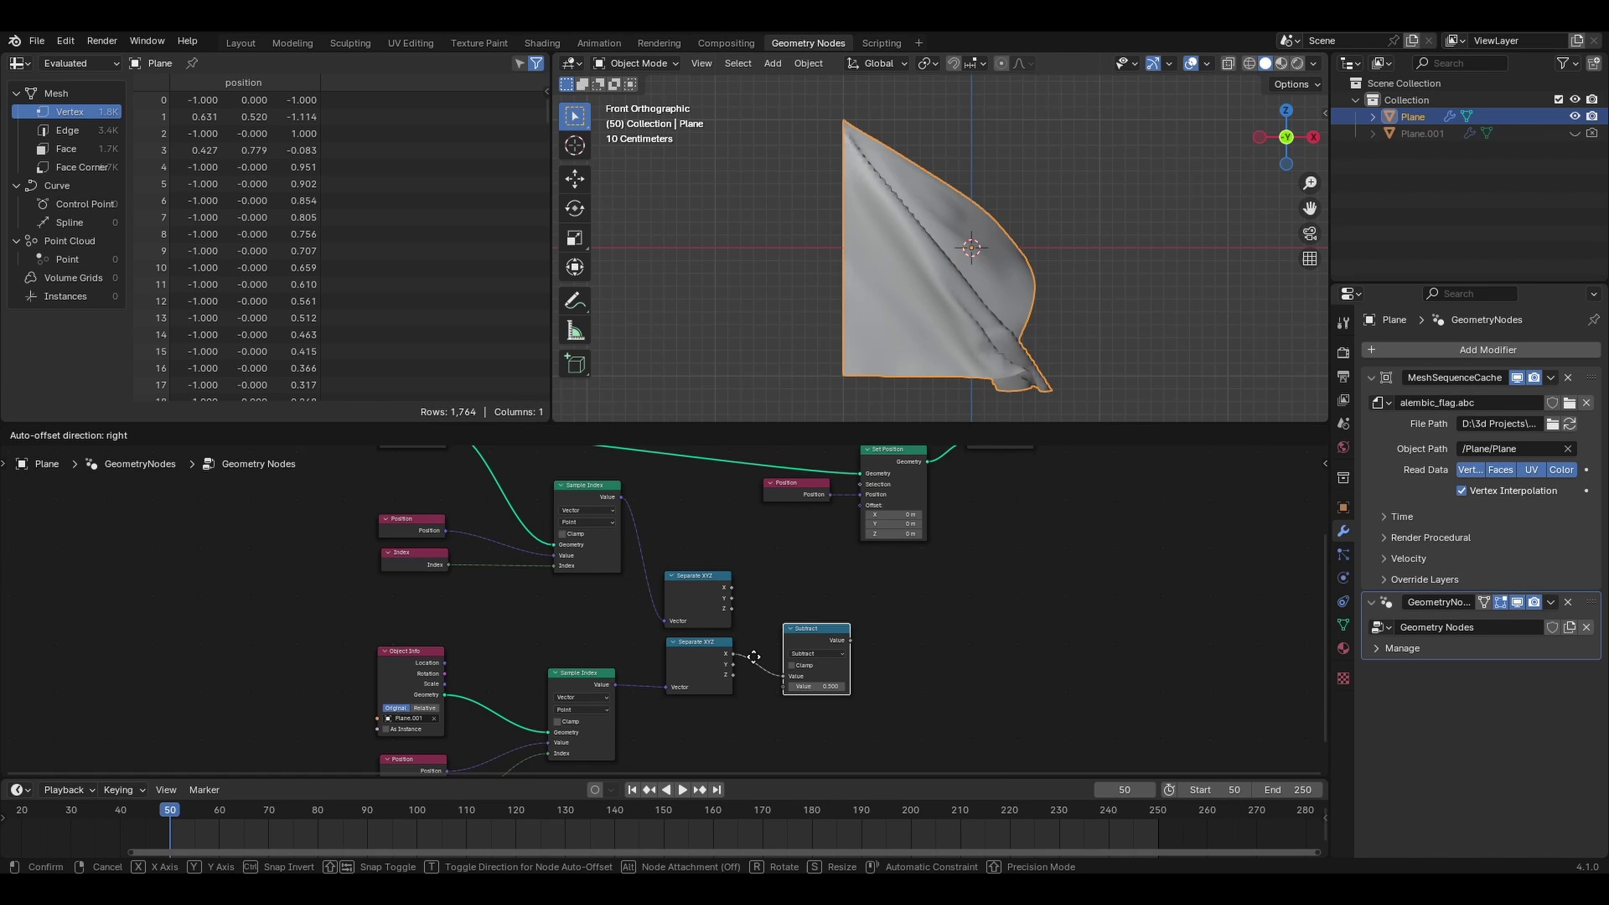
left_click(763, 627)
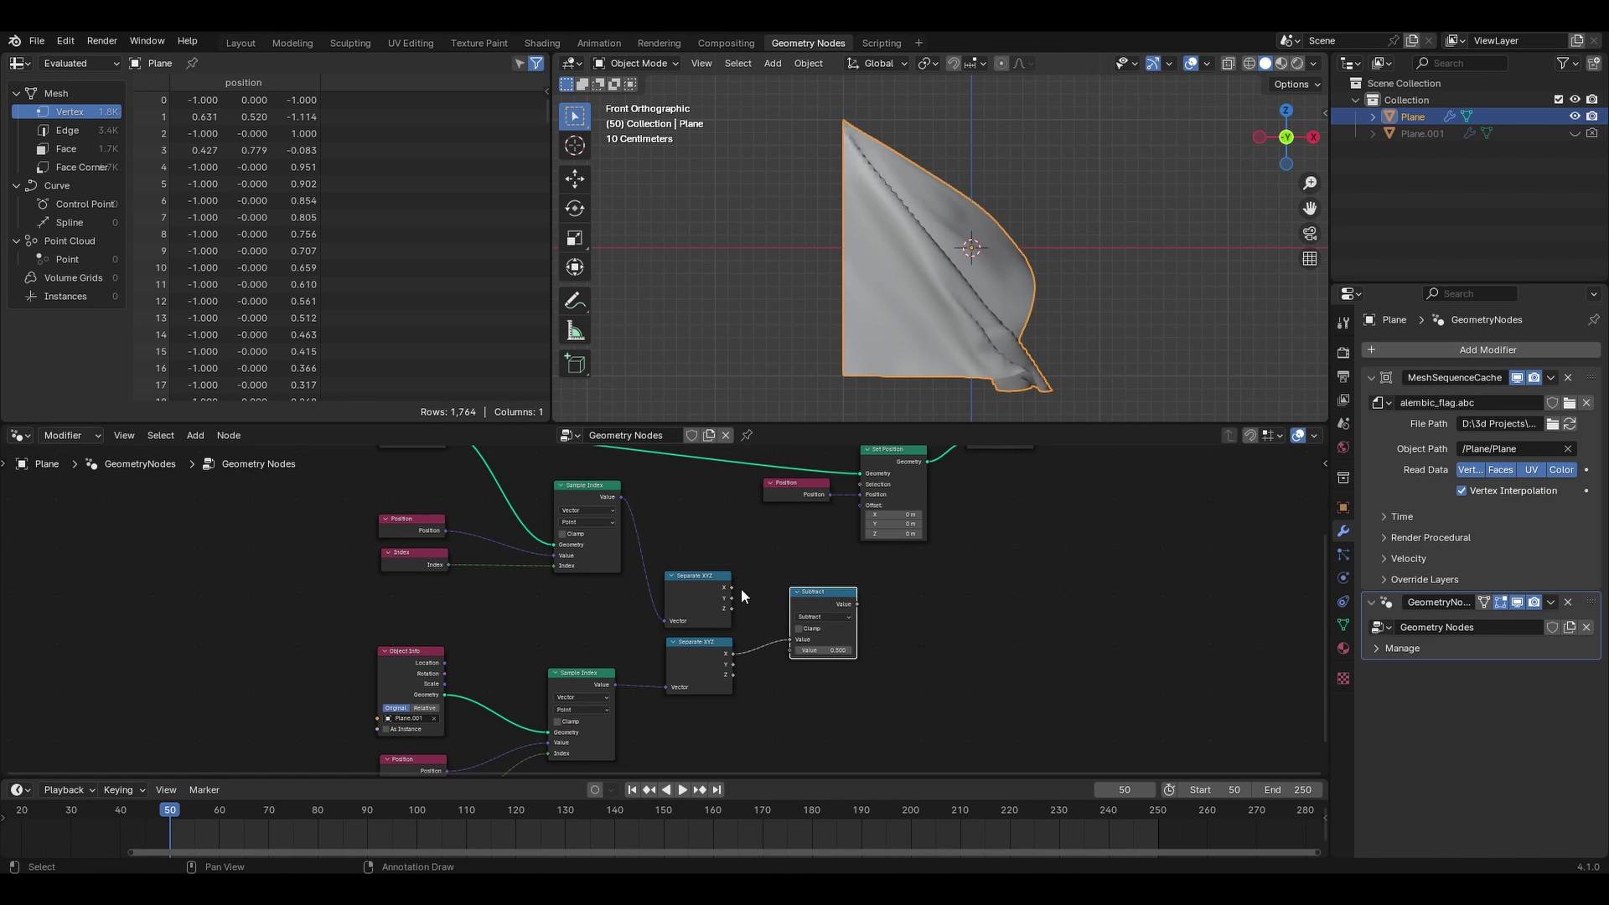
left_click_drag(730, 587, 791, 650)
left_click_drag(814, 593, 801, 573)
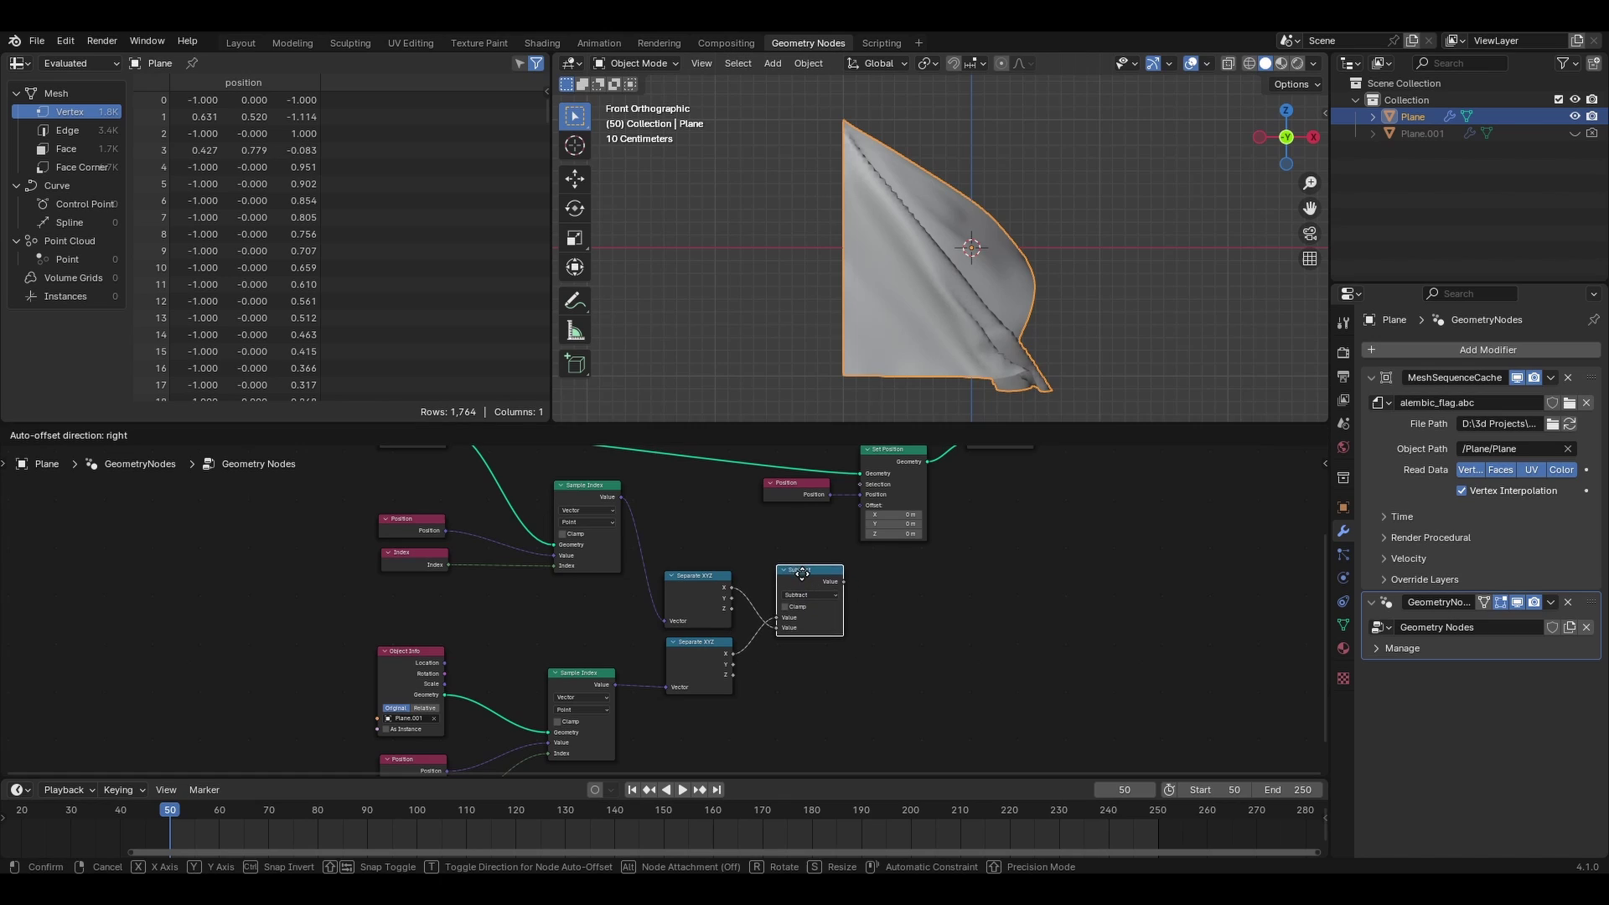
Step: Duplicate the Subtract node and connect the Y outputs of both Separate XYZ nodes, with the Object Info branch first
left_click(804, 570)
key("shift+d")
left_click(804, 650)
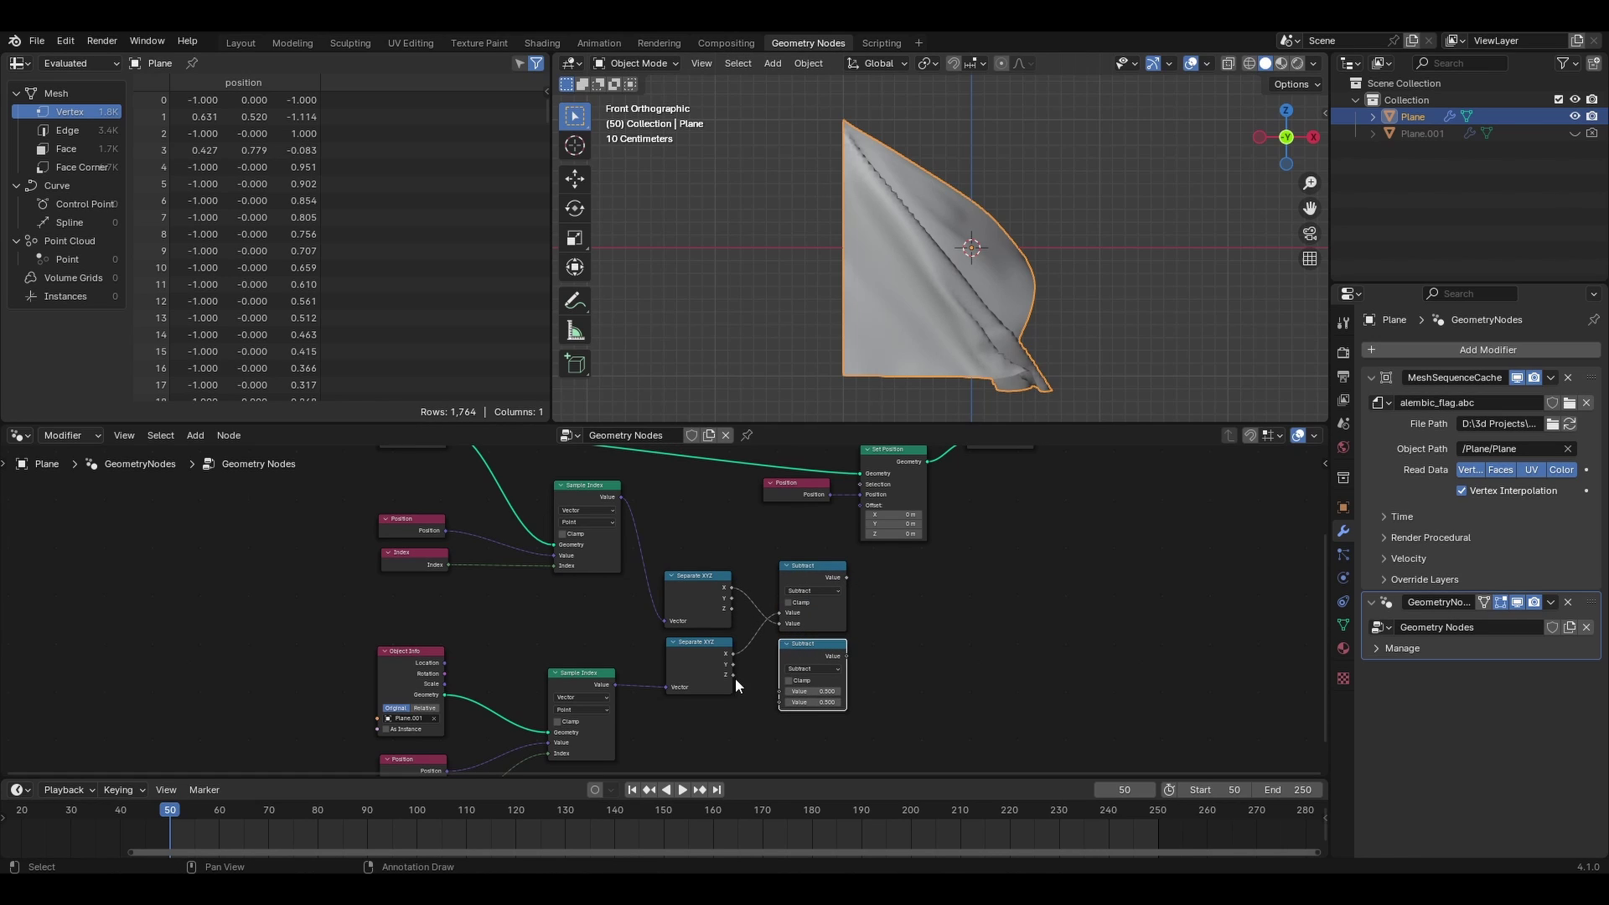
left_click_drag(731, 664, 779, 692)
left_click_drag(732, 598, 780, 704)
middle_click_drag(822, 737, 820, 687)
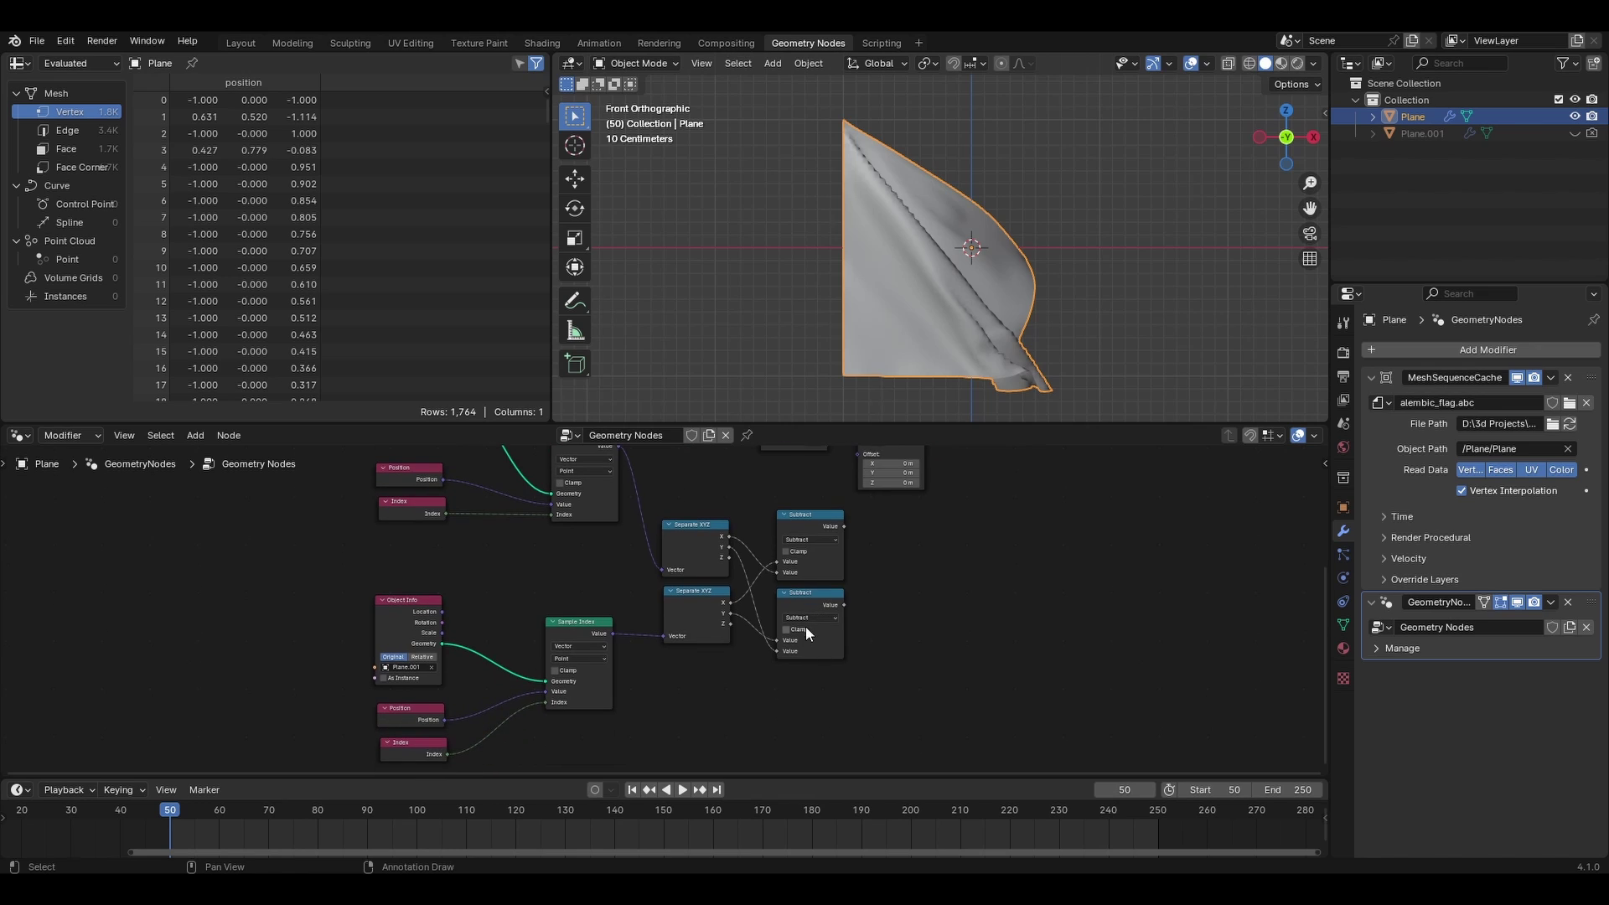
Step: Duplicate the Subtract node again for the Z outputs of both Separate XYZ nodes and move the Object Info branch's Separate XYZ lower
left_click(806, 626)
key("shift+d")
left_click(809, 702)
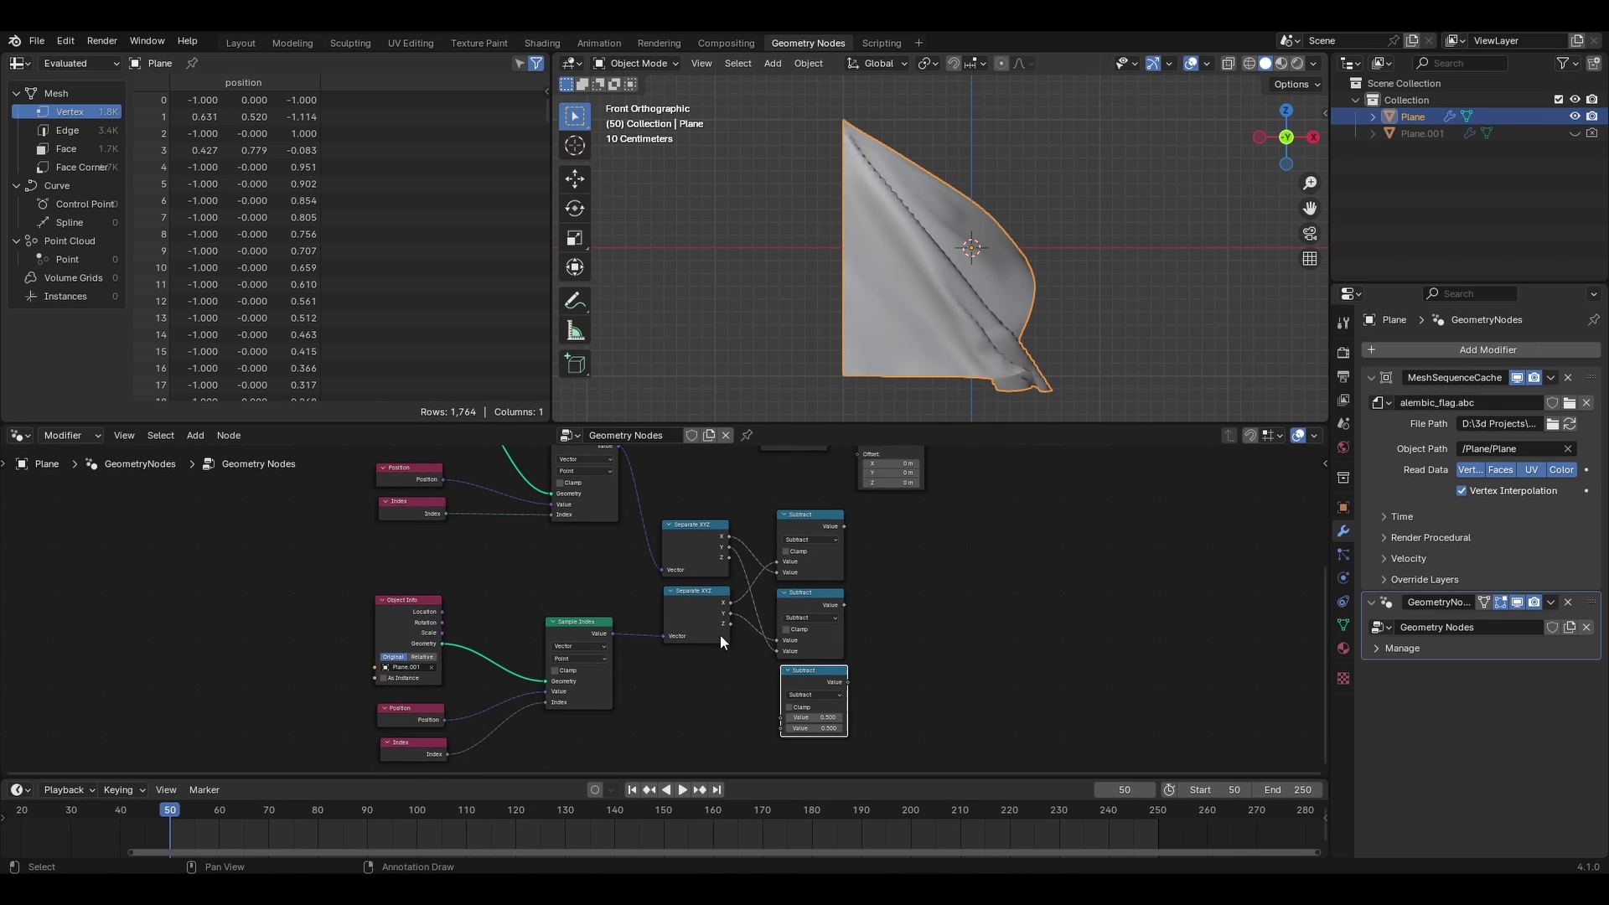
left_click_drag(721, 642, 724, 715)
left_click_drag(729, 556, 772, 718)
left_click_drag(729, 556, 774, 731)
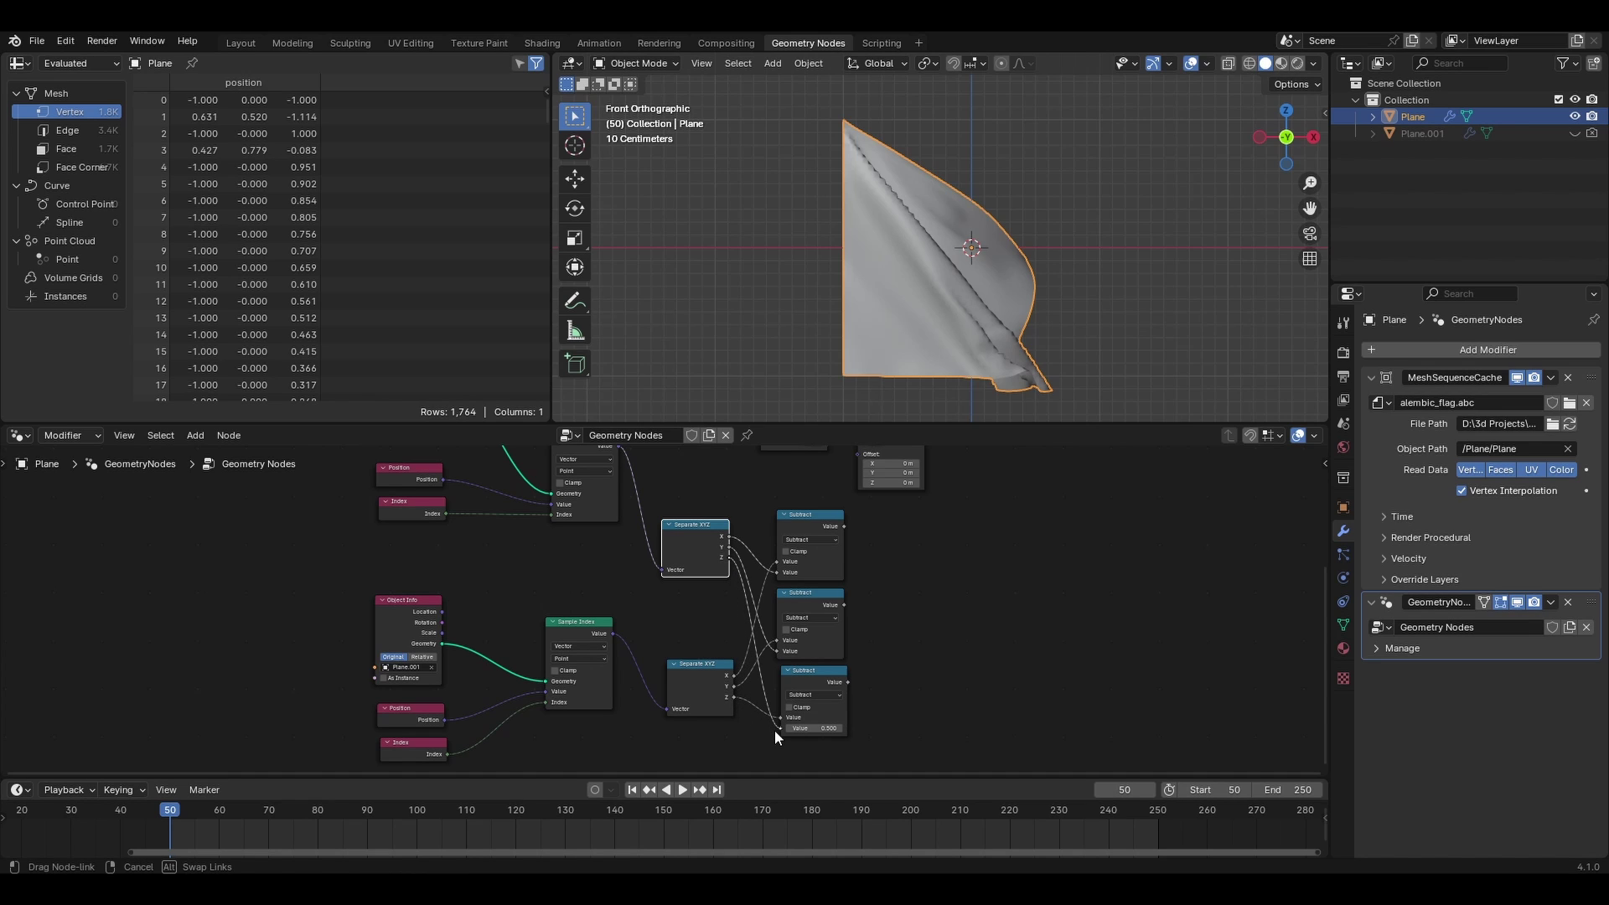
left_click_drag(700, 664, 692, 649)
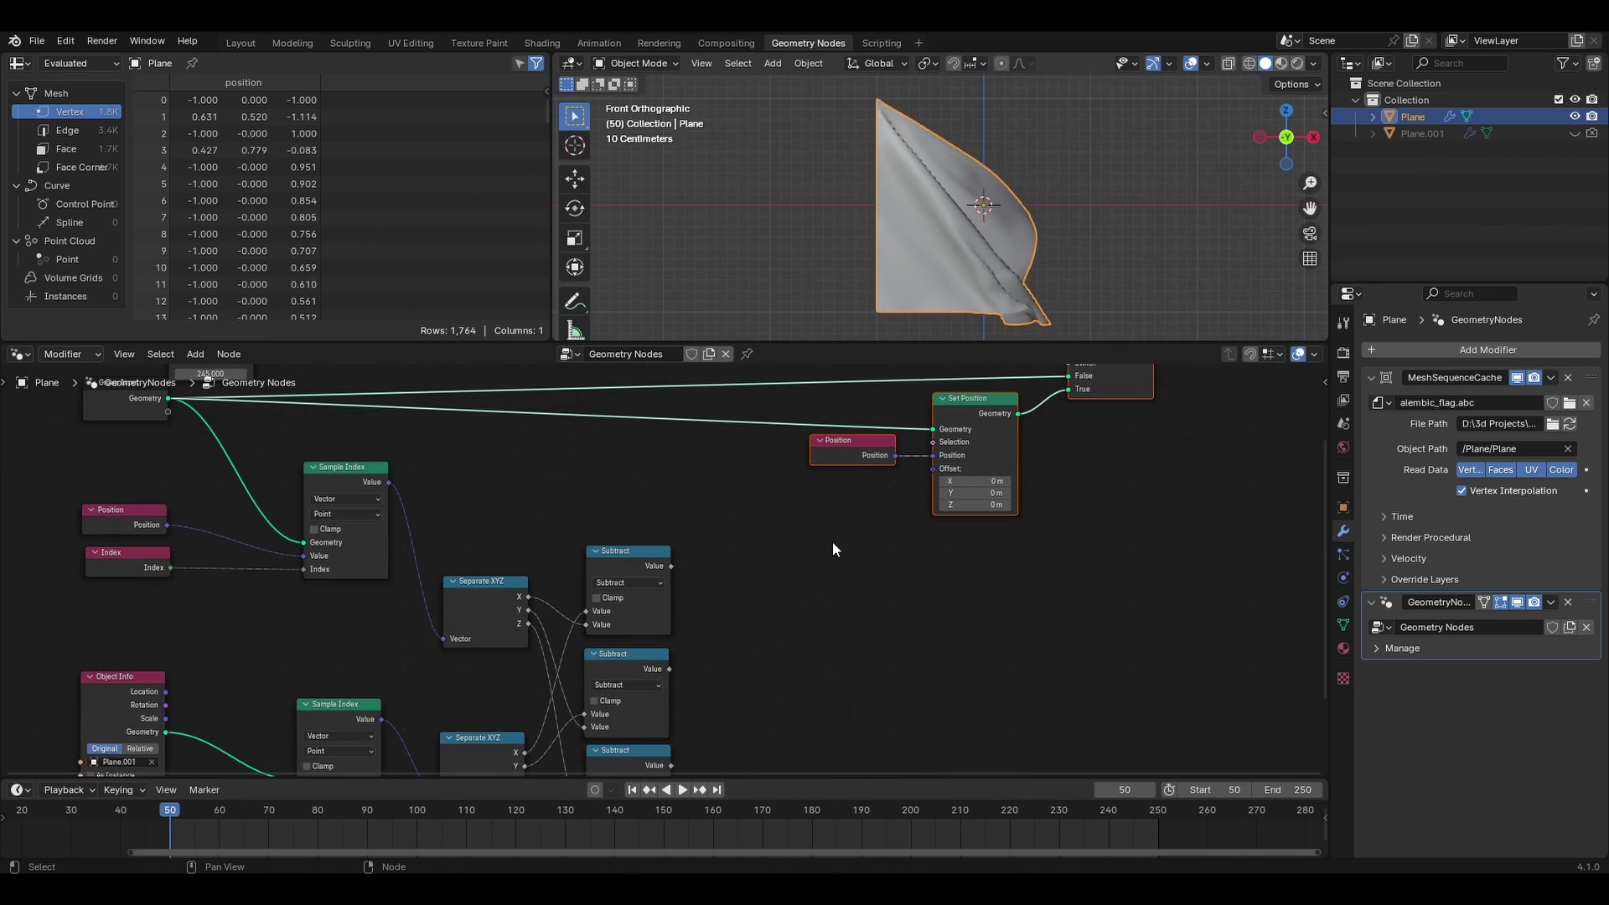
Step: Add a Combine XYZ node beneath the Position node and connect its Vector output to the Set Position node's Offset
key("shift+a")
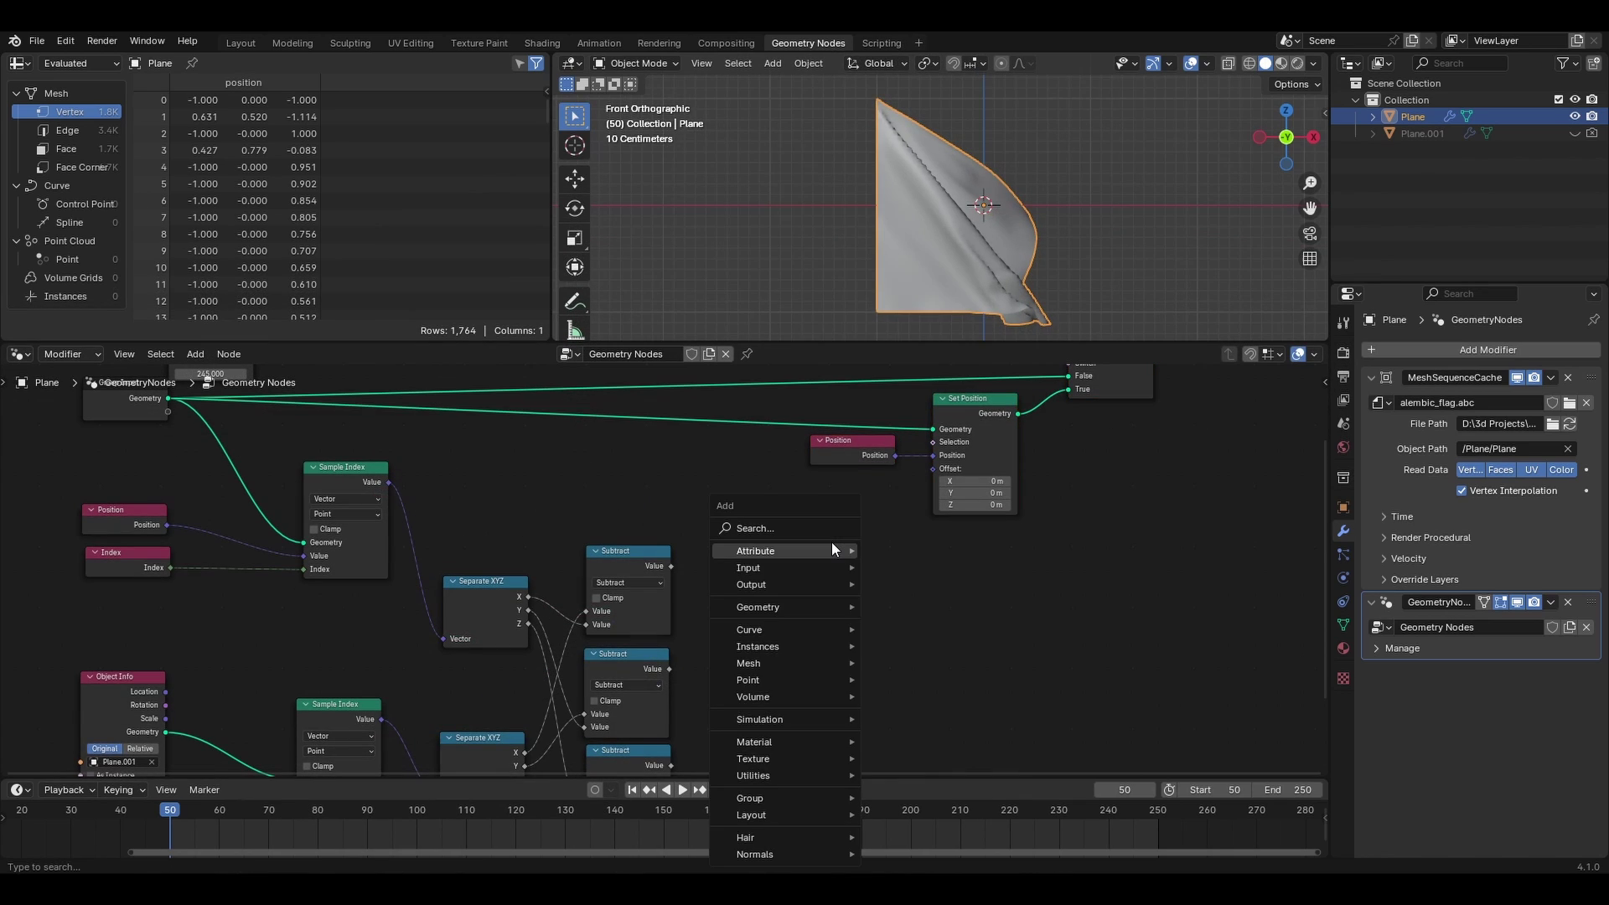
left_click(832, 528)
type("combin")
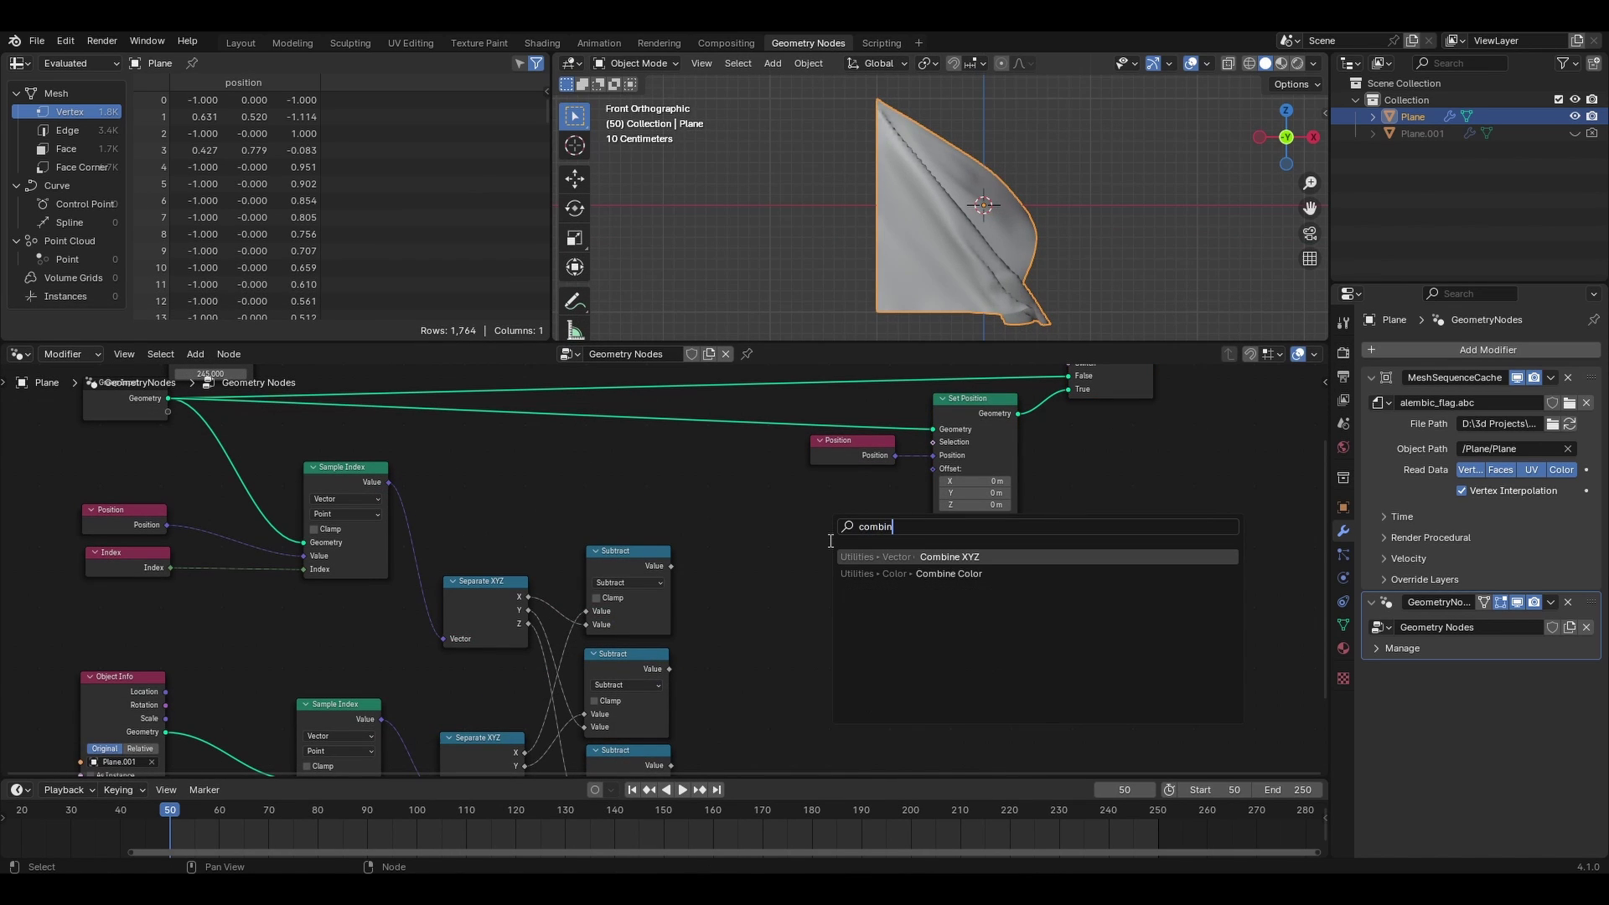
key("Return")
left_click(821, 498)
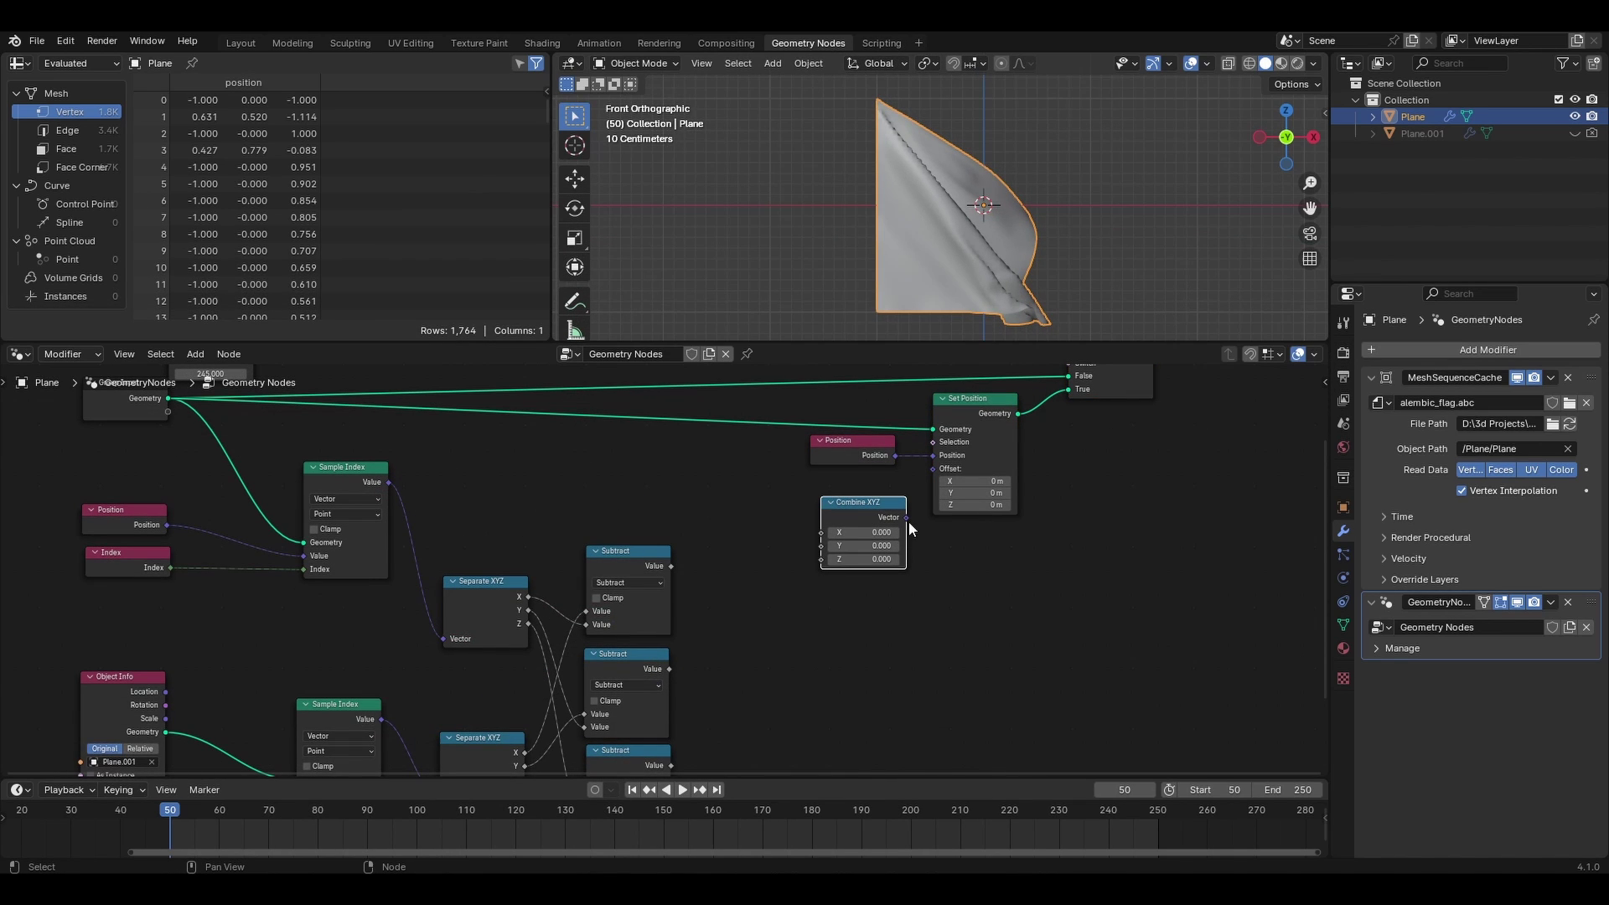
left_click_drag(907, 517, 878, 483)
Step: Add a Scene Time node beneath the Object Info branch
middle_click_drag(813, 591, 817, 555)
middle_click_drag(725, 708, 749, 671)
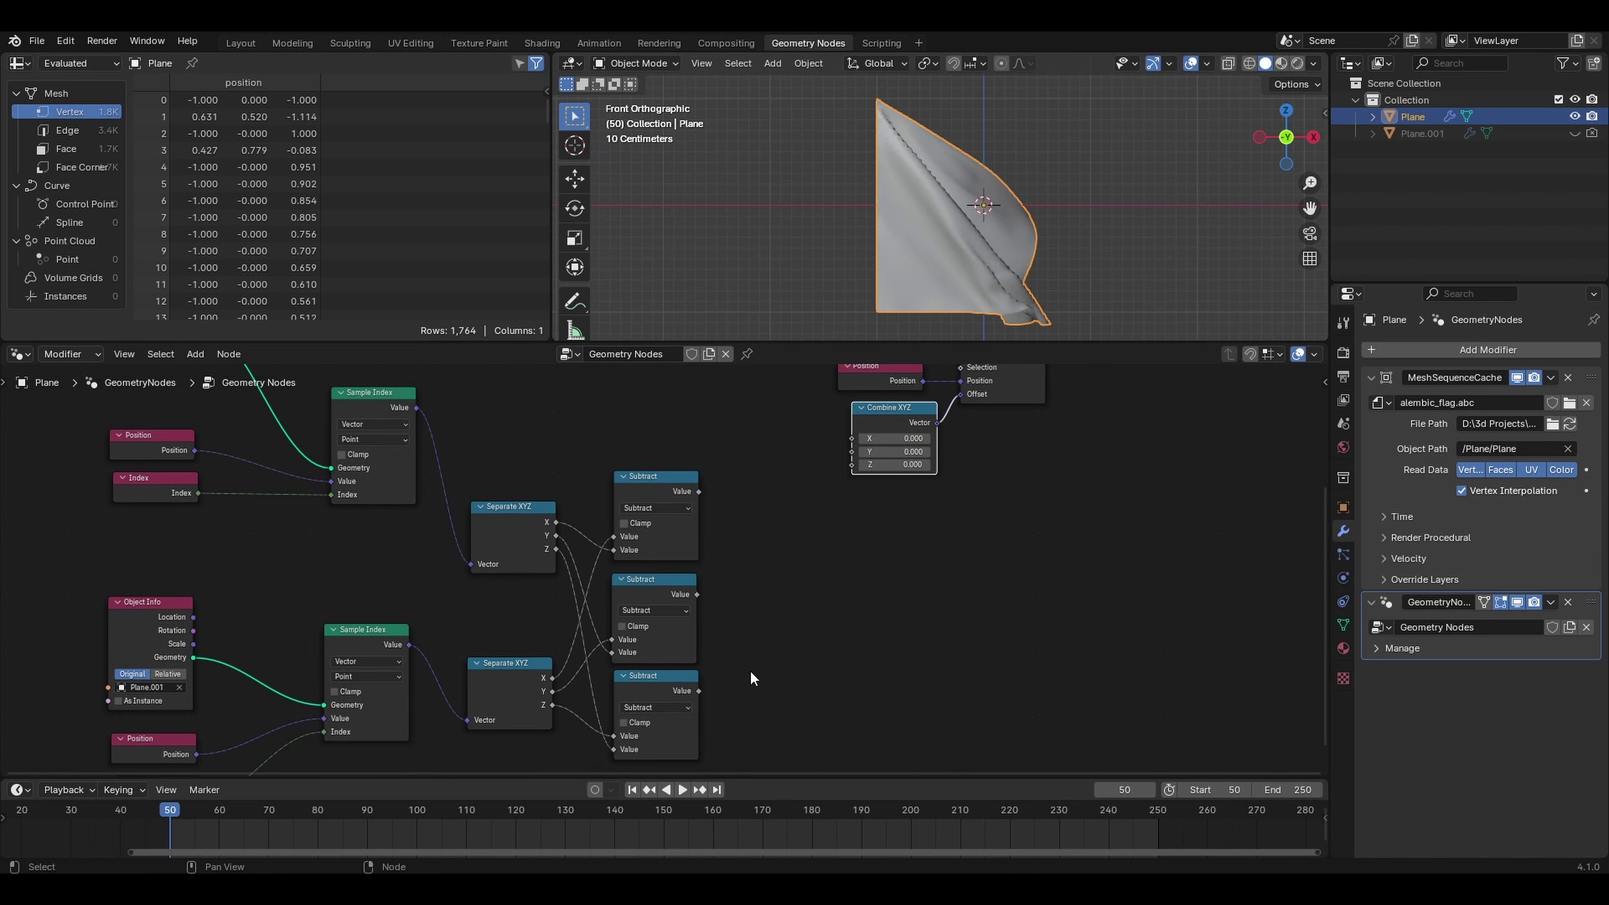
scroll(750, 679, "down", 2, "shift")
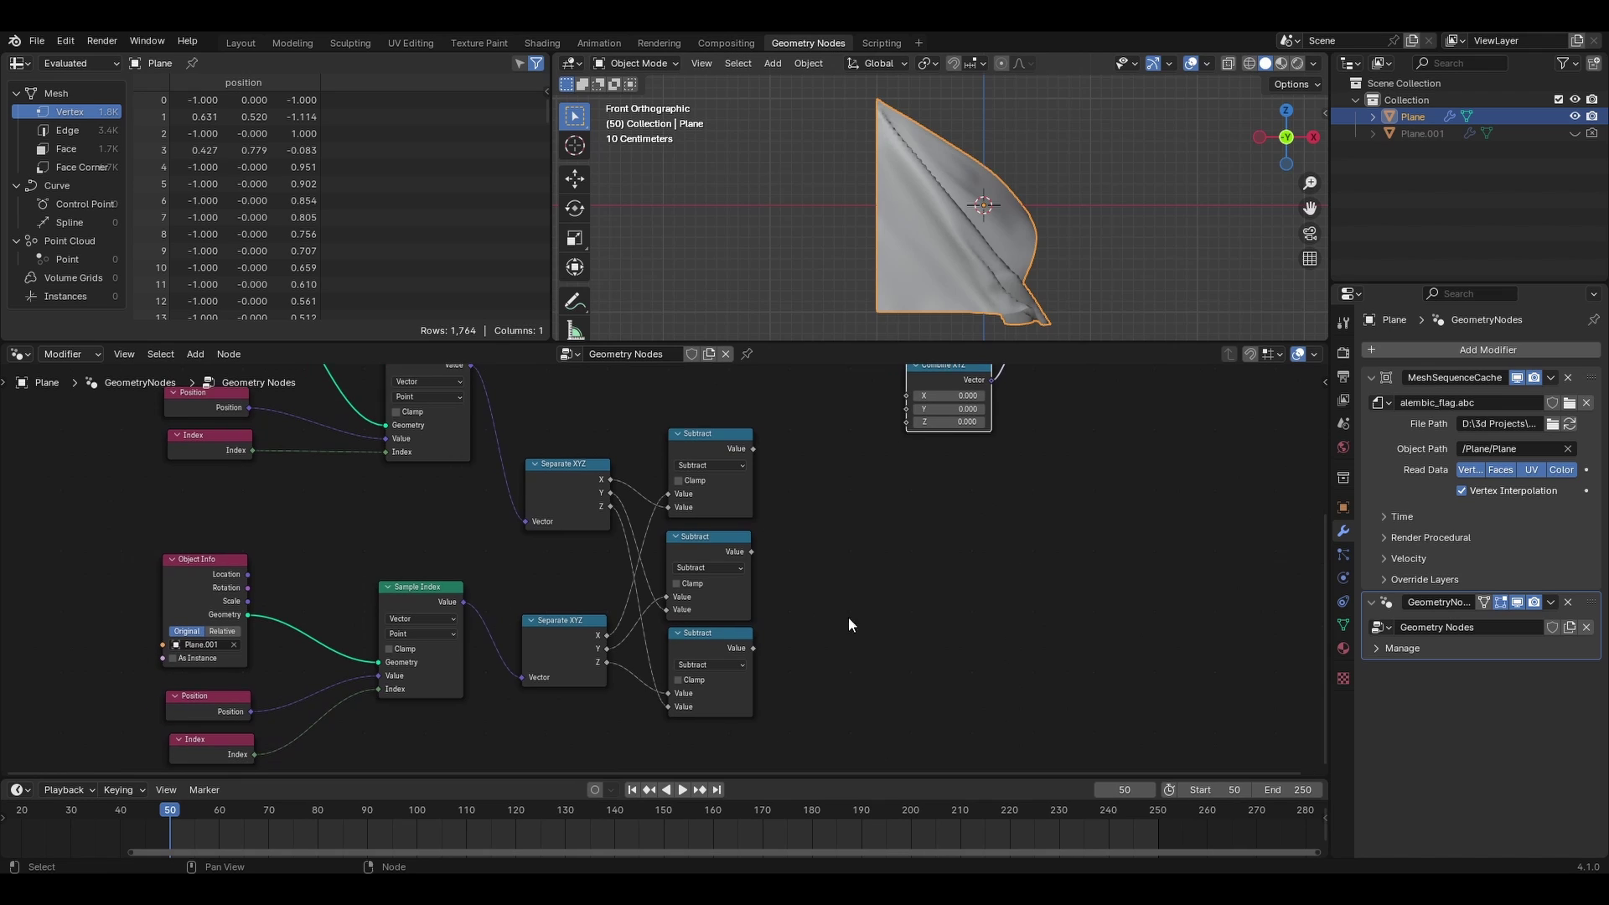
scroll(953, 485, "down", 2)
middle_click_drag(954, 485, 894, 571)
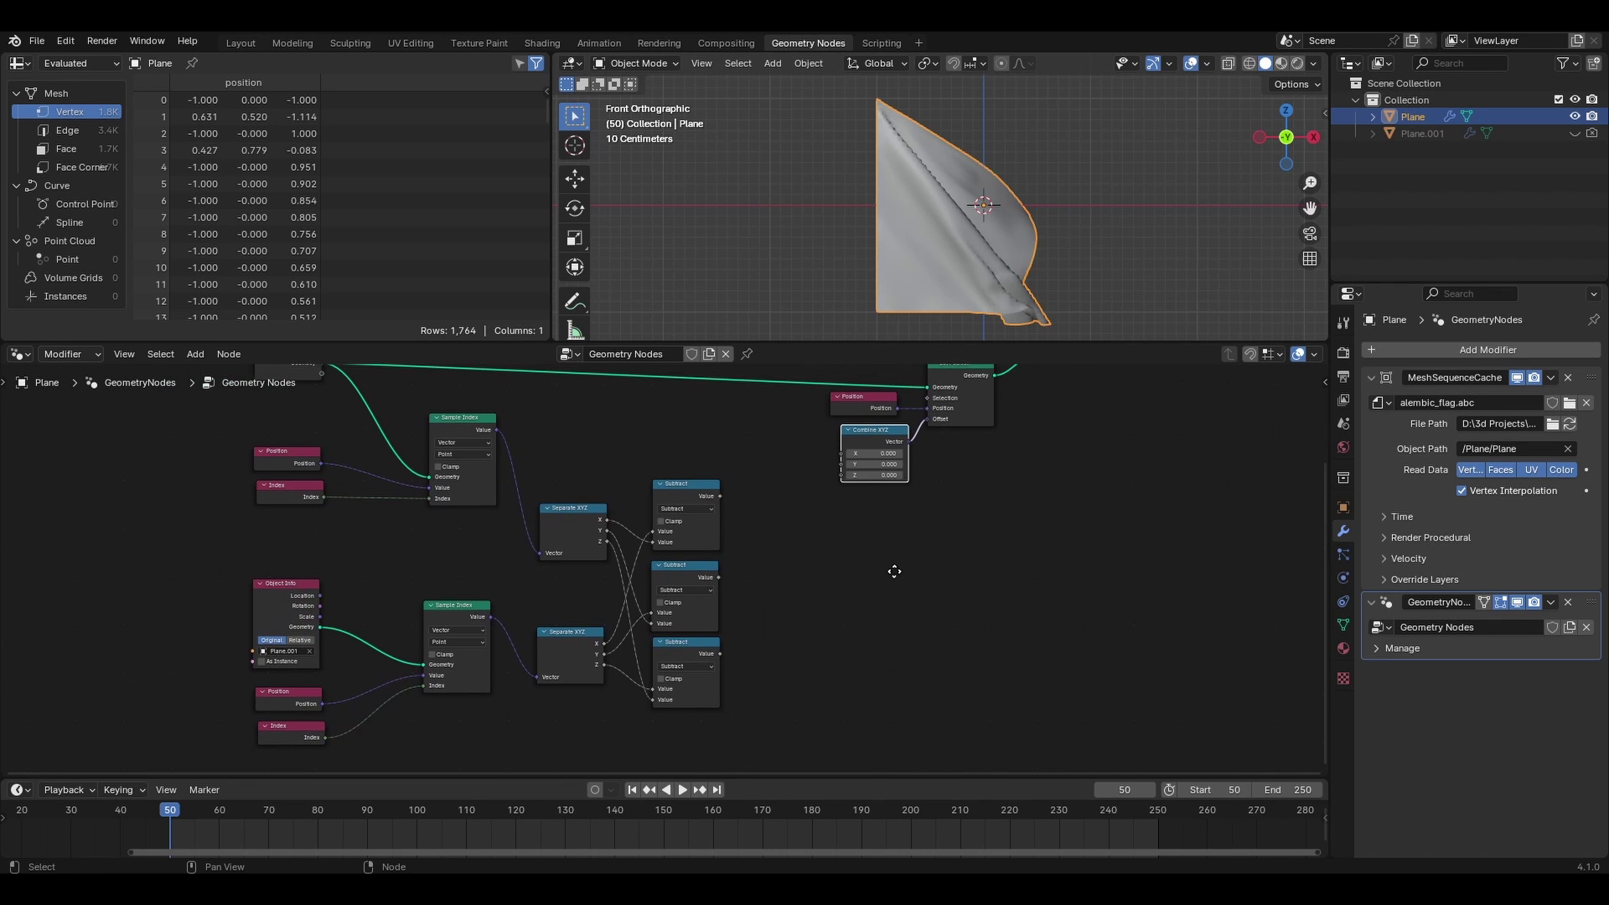
scroll(822, 556, "down", 5, "shift")
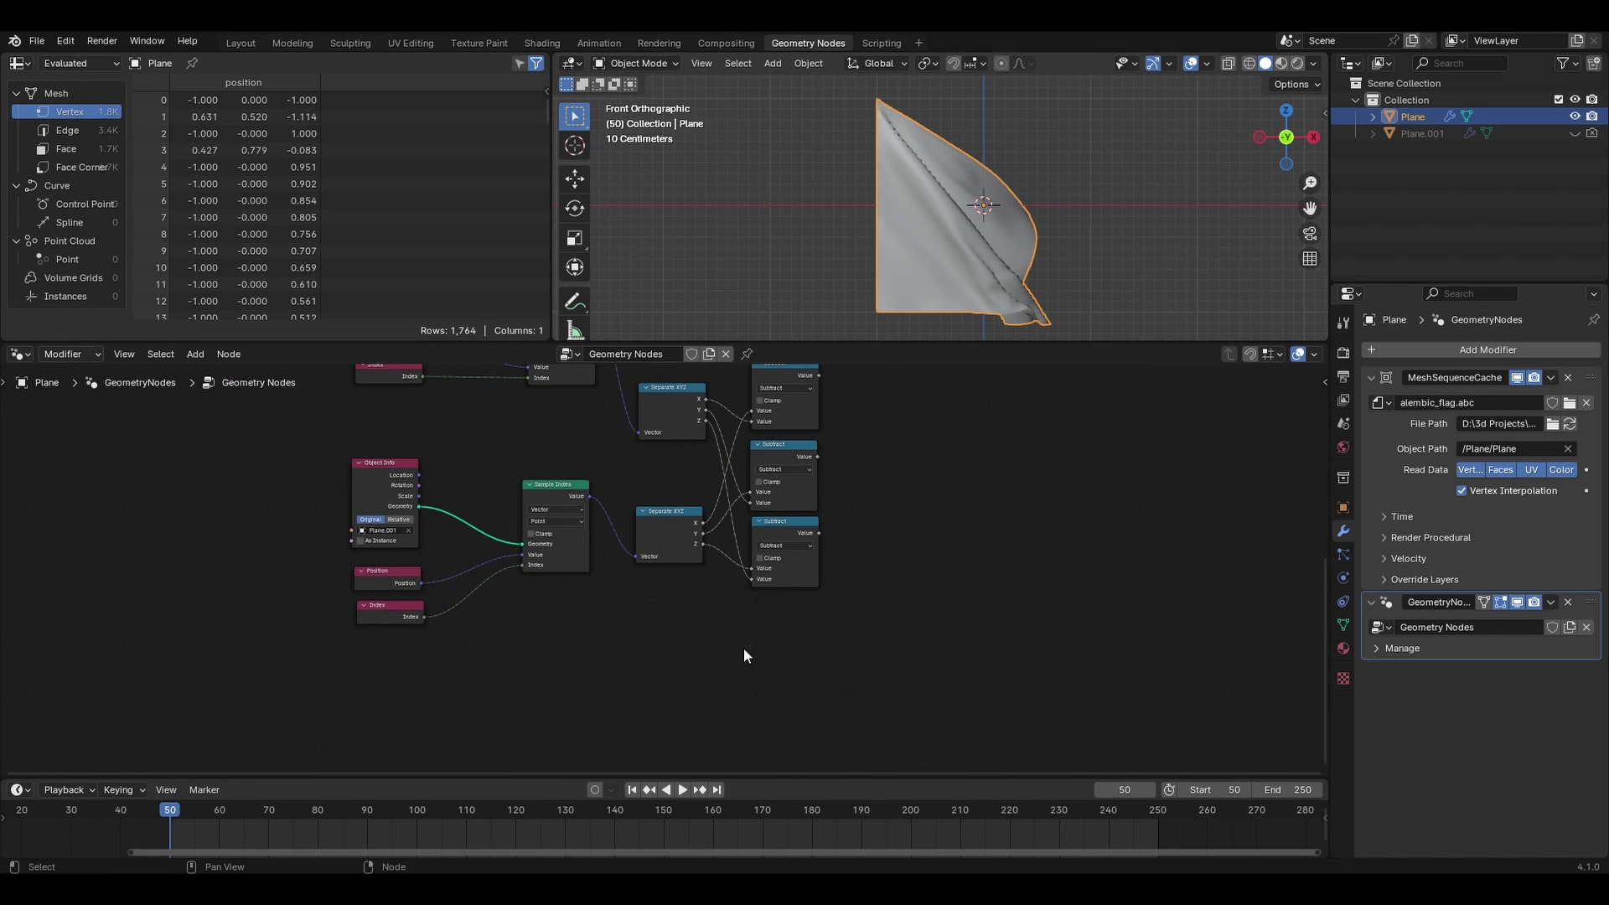
key("shift+a")
type("sc")
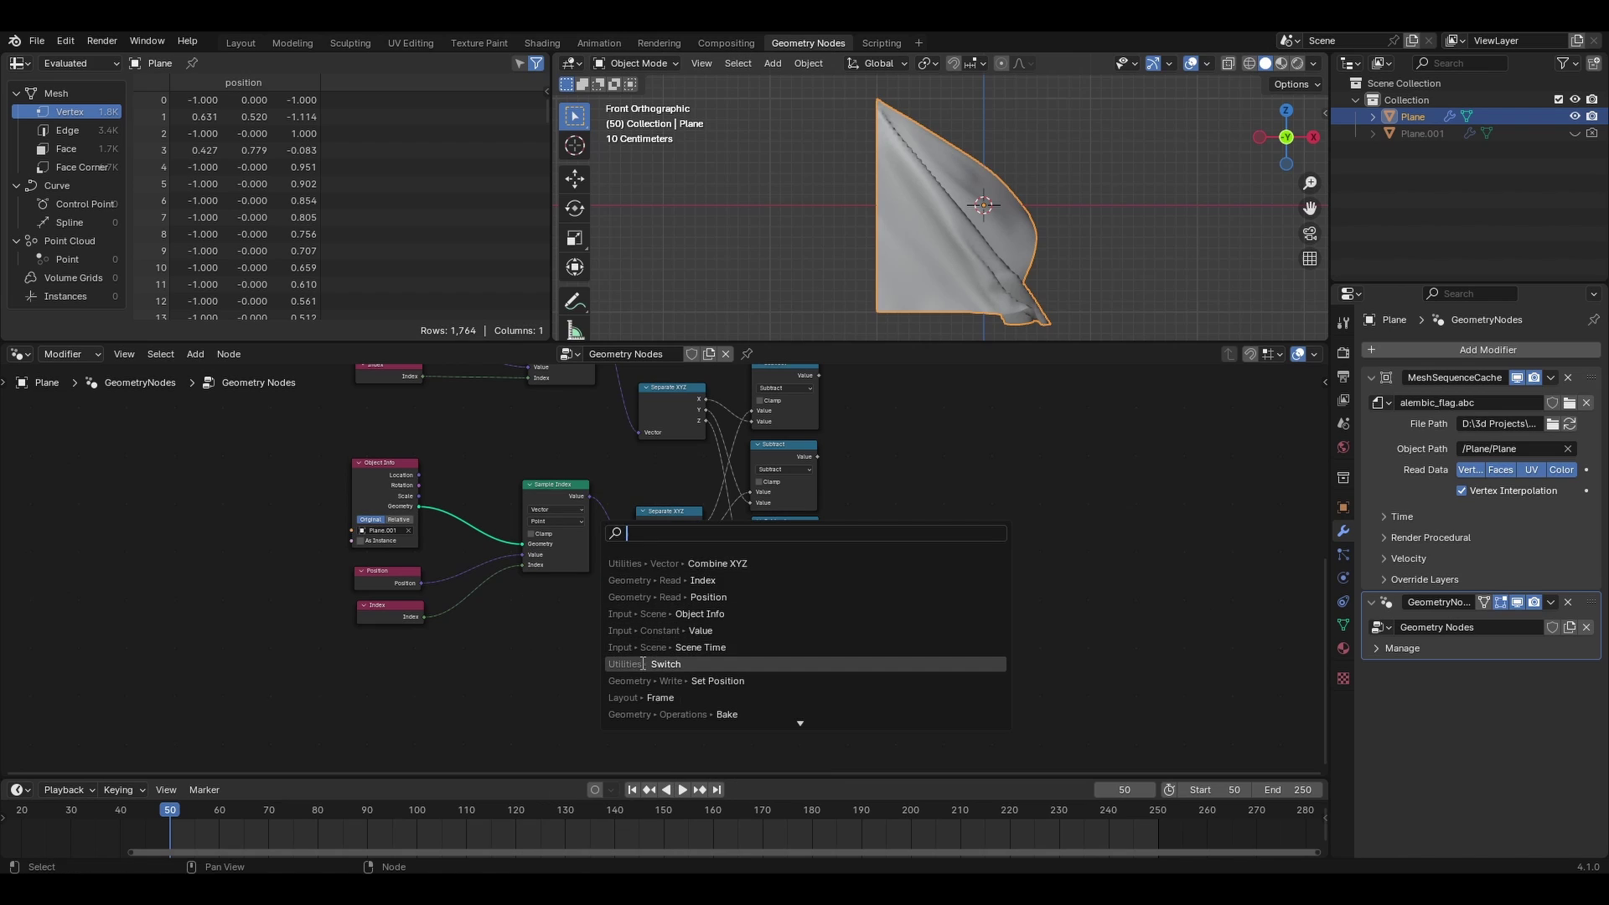
key("Return")
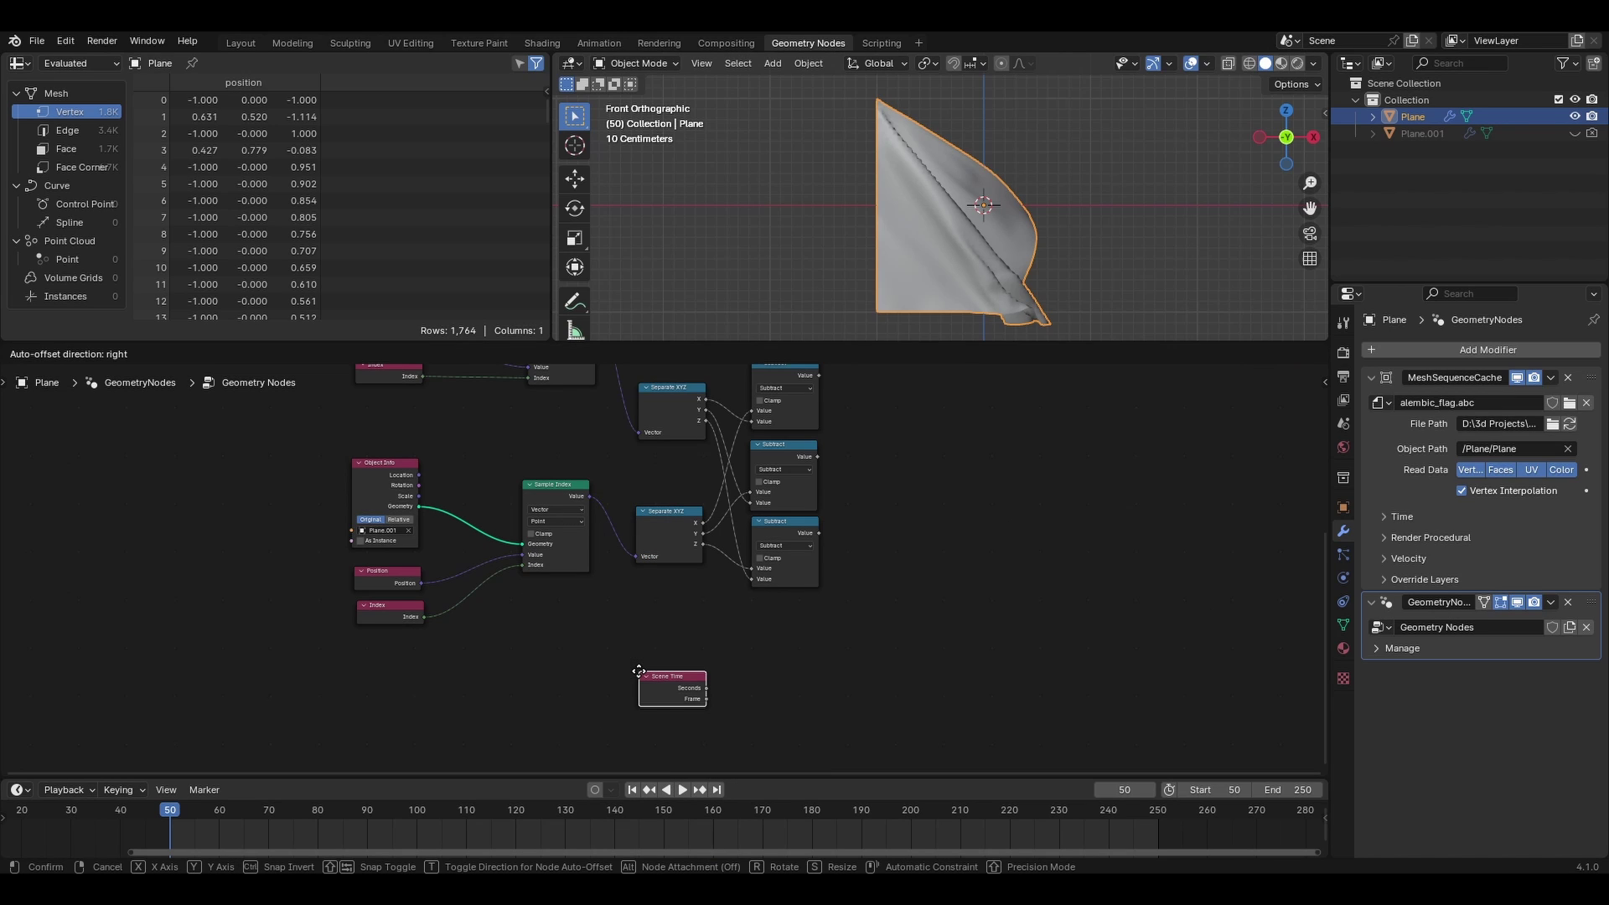
left_click(609, 660)
Step: Add a Map Range node fed by the new Scene Time node's Frame output, turn off its Clamp, and align Scene Time beside it
middle_click_drag(825, 656, 815, 668)
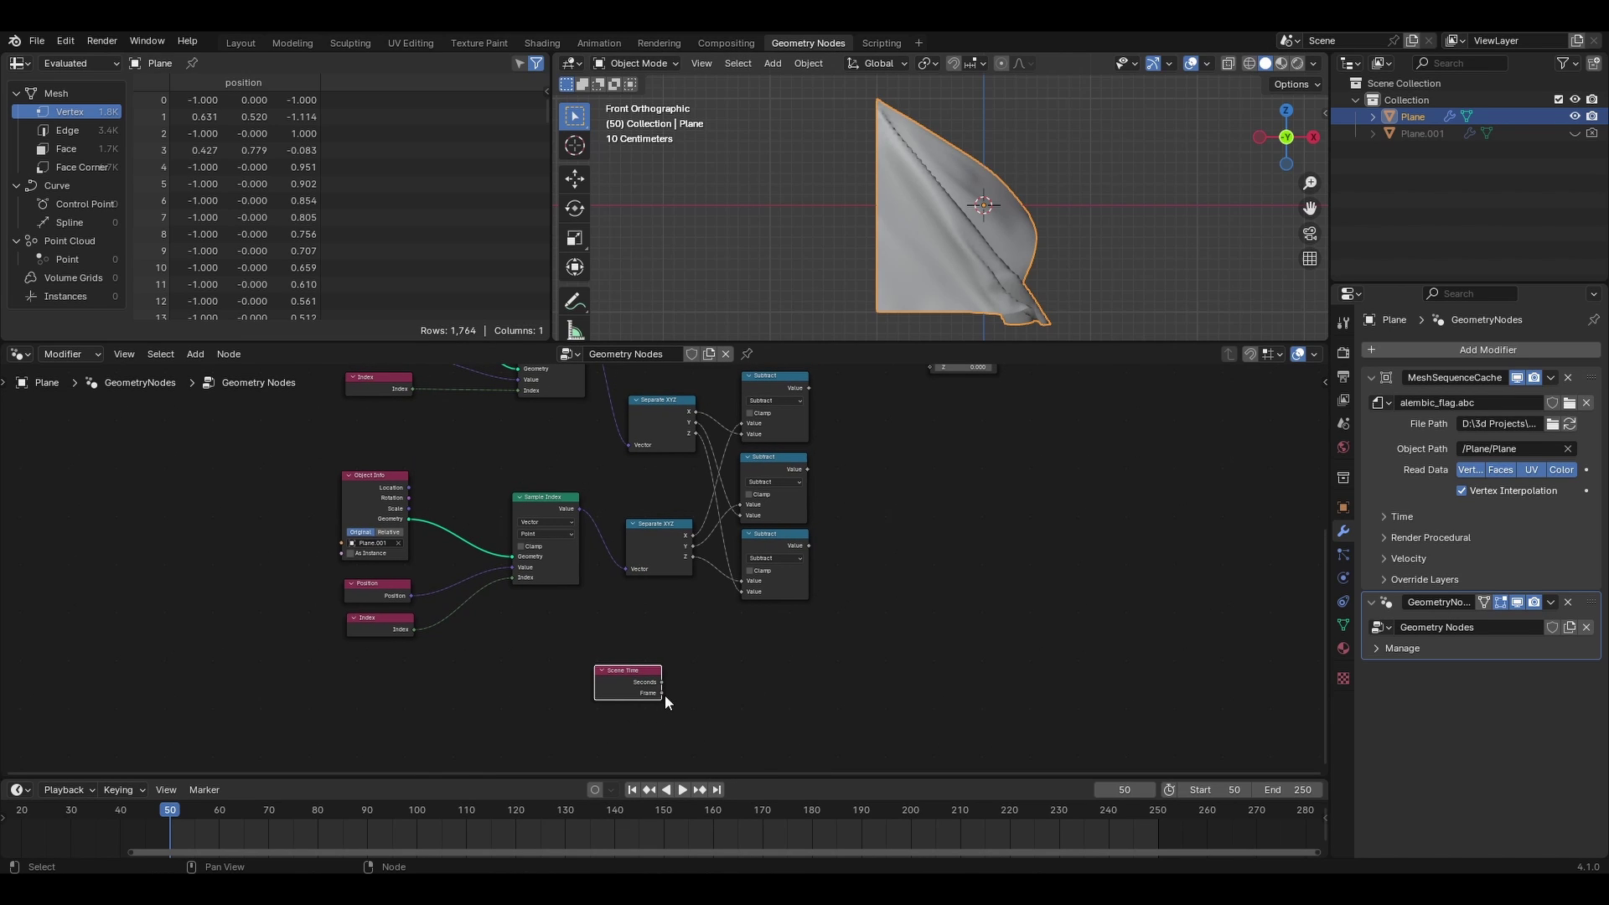
left_click_drag(660, 692, 734, 692)
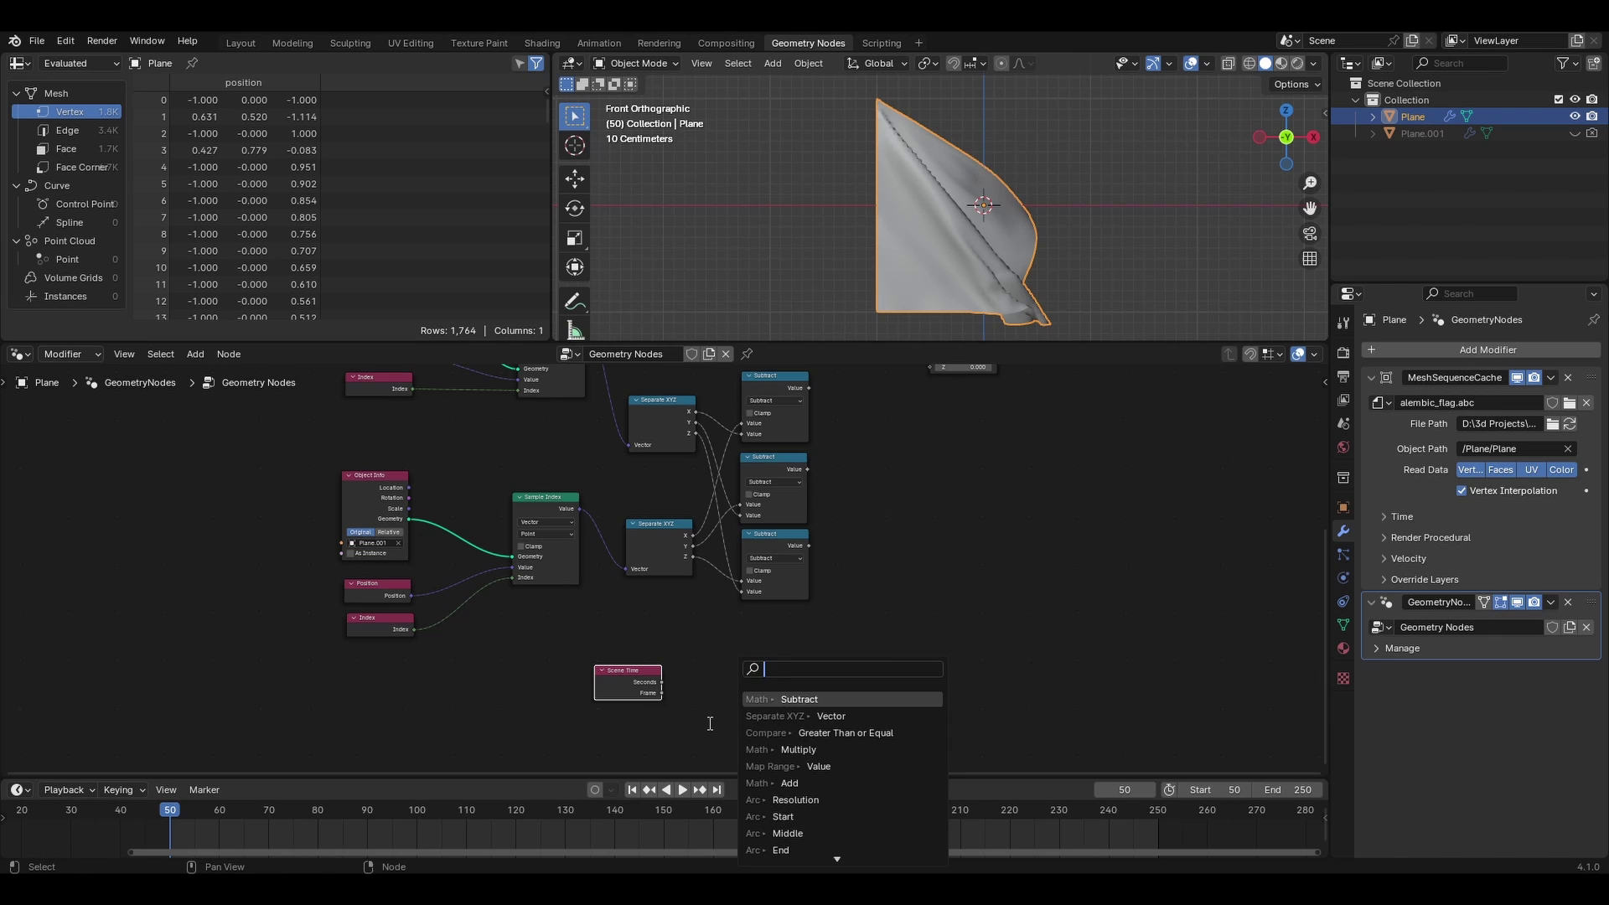
type("map")
key("Return")
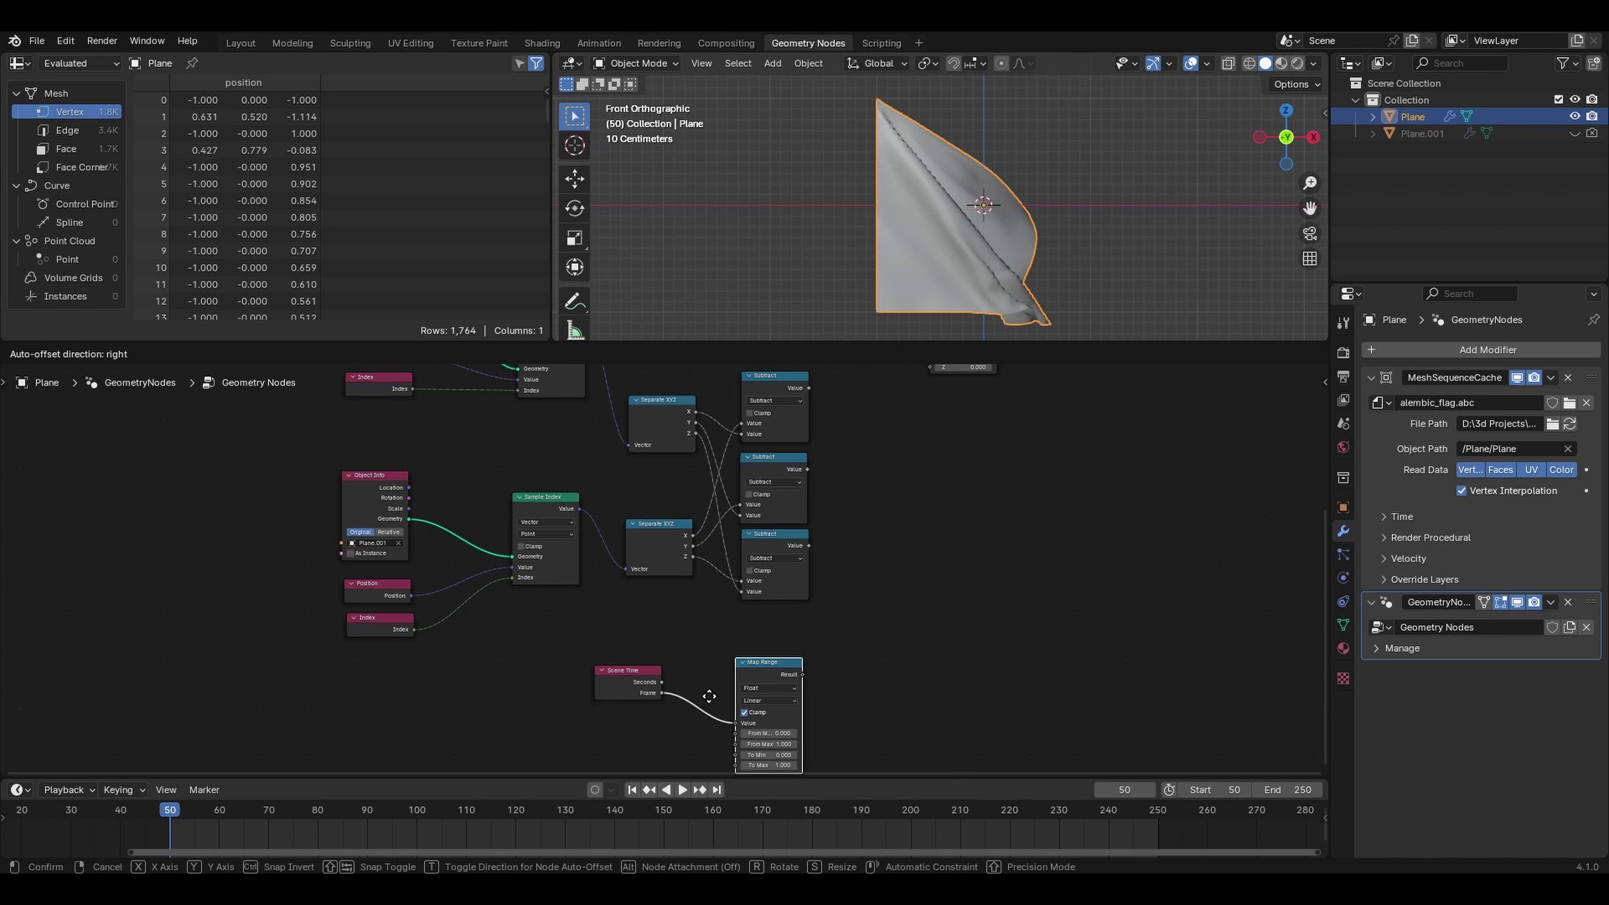
left_click(741, 688)
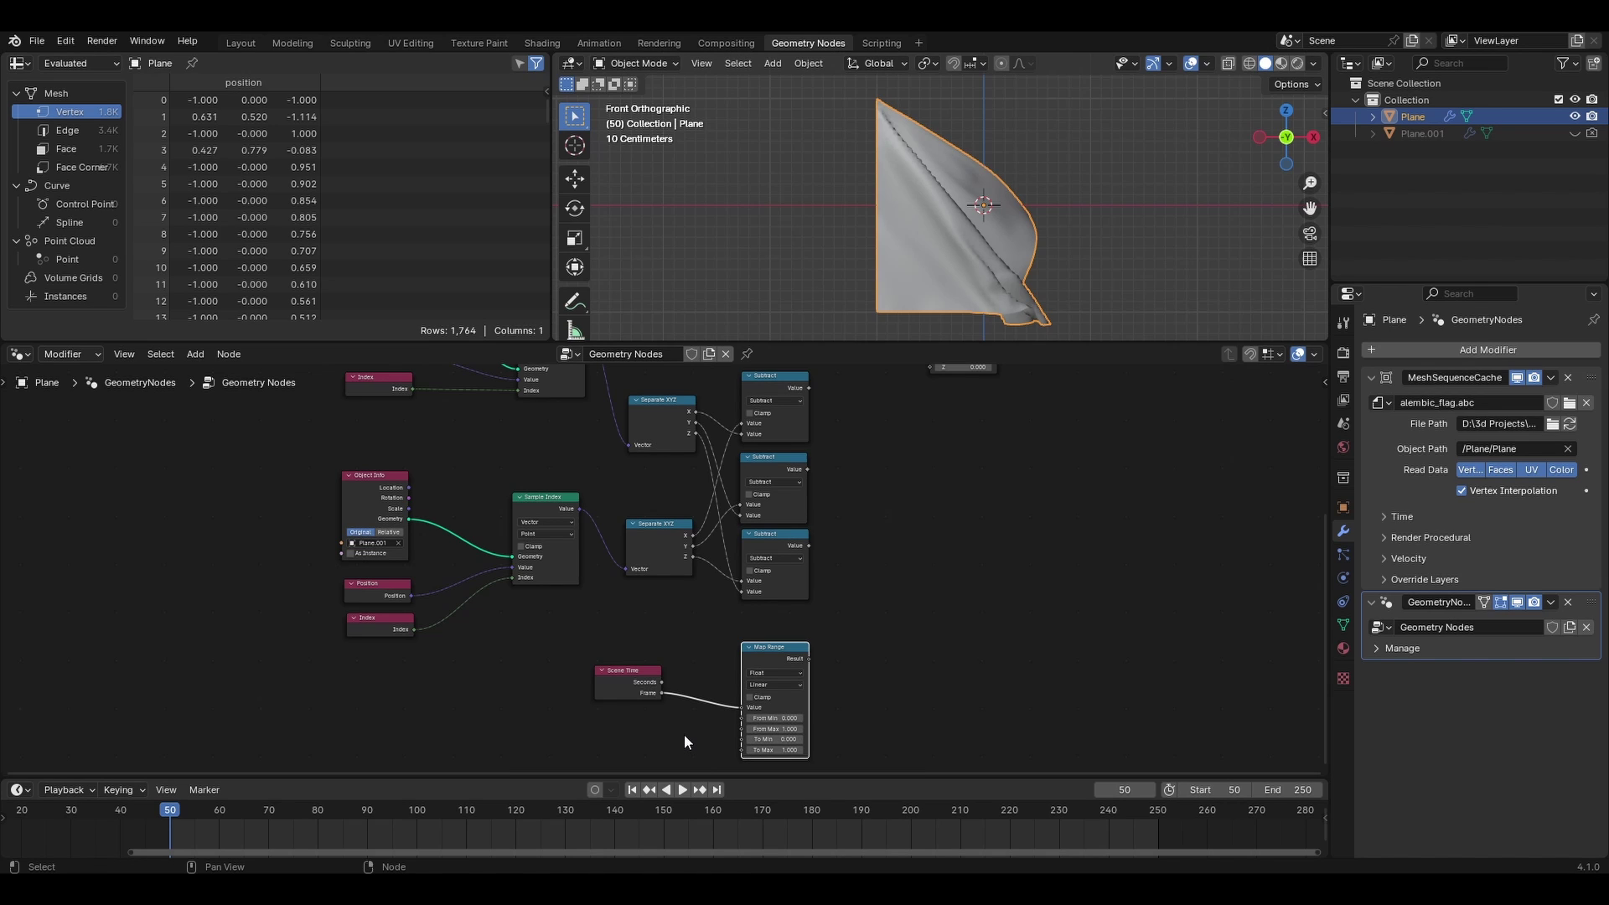
middle_click_drag(694, 736, 706, 737)
left_click_drag(651, 670, 628, 686)
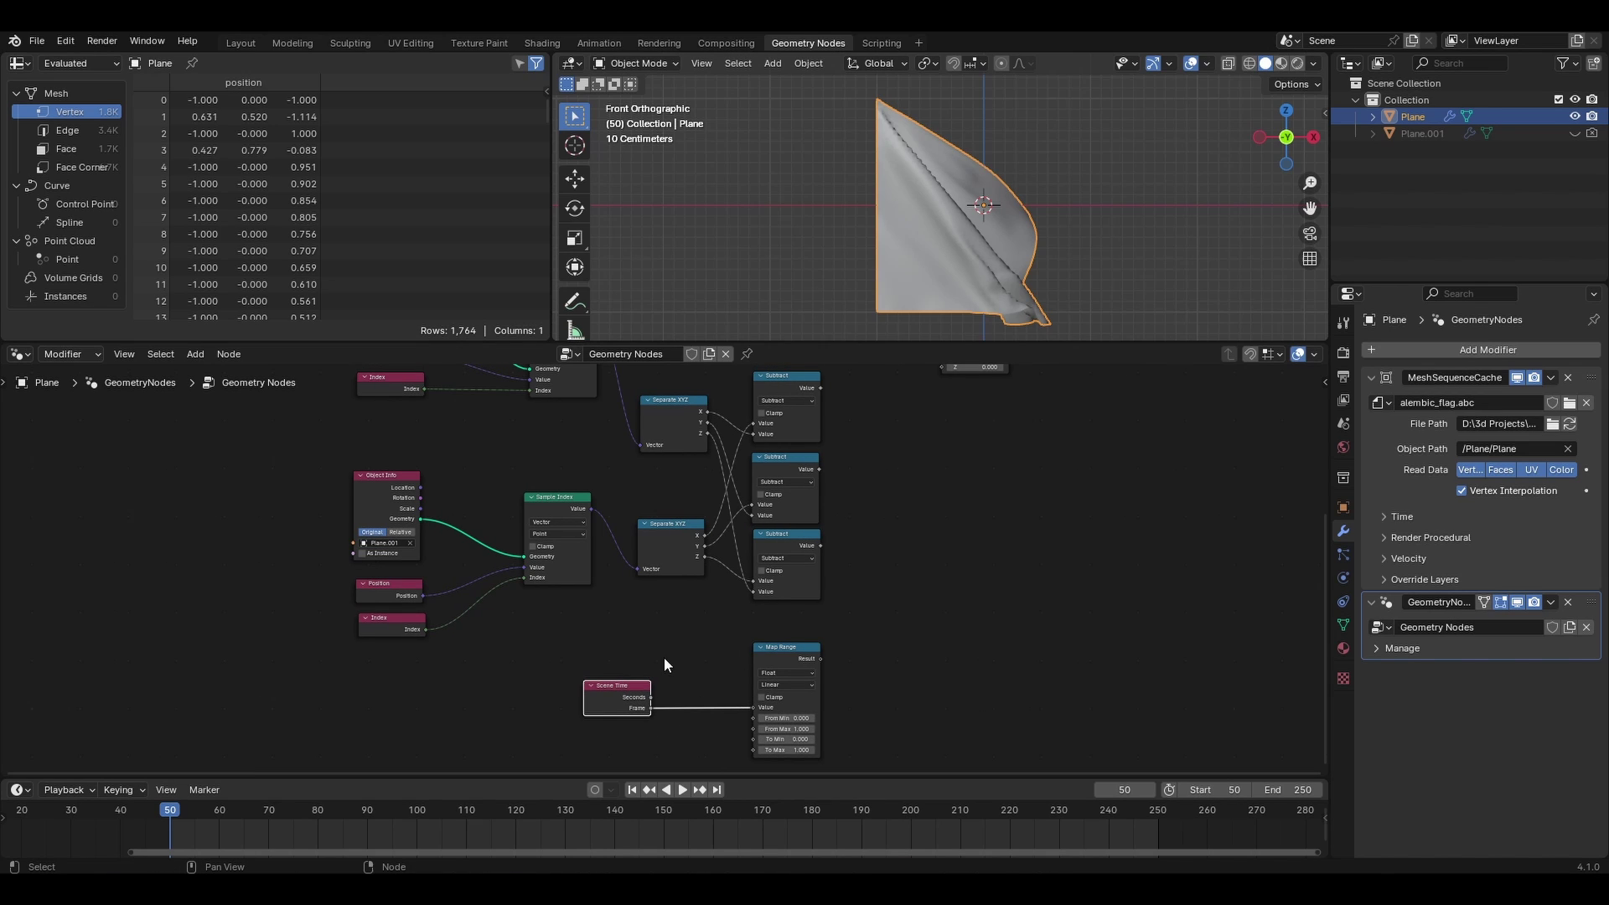
Step: Connect the existing Value node to the Map Range's From Min and set From Max to 250
middle_click_drag(664, 657, 687, 665)
scroll(690, 661, "down", 5)
middle_click_drag(677, 603, 681, 712)
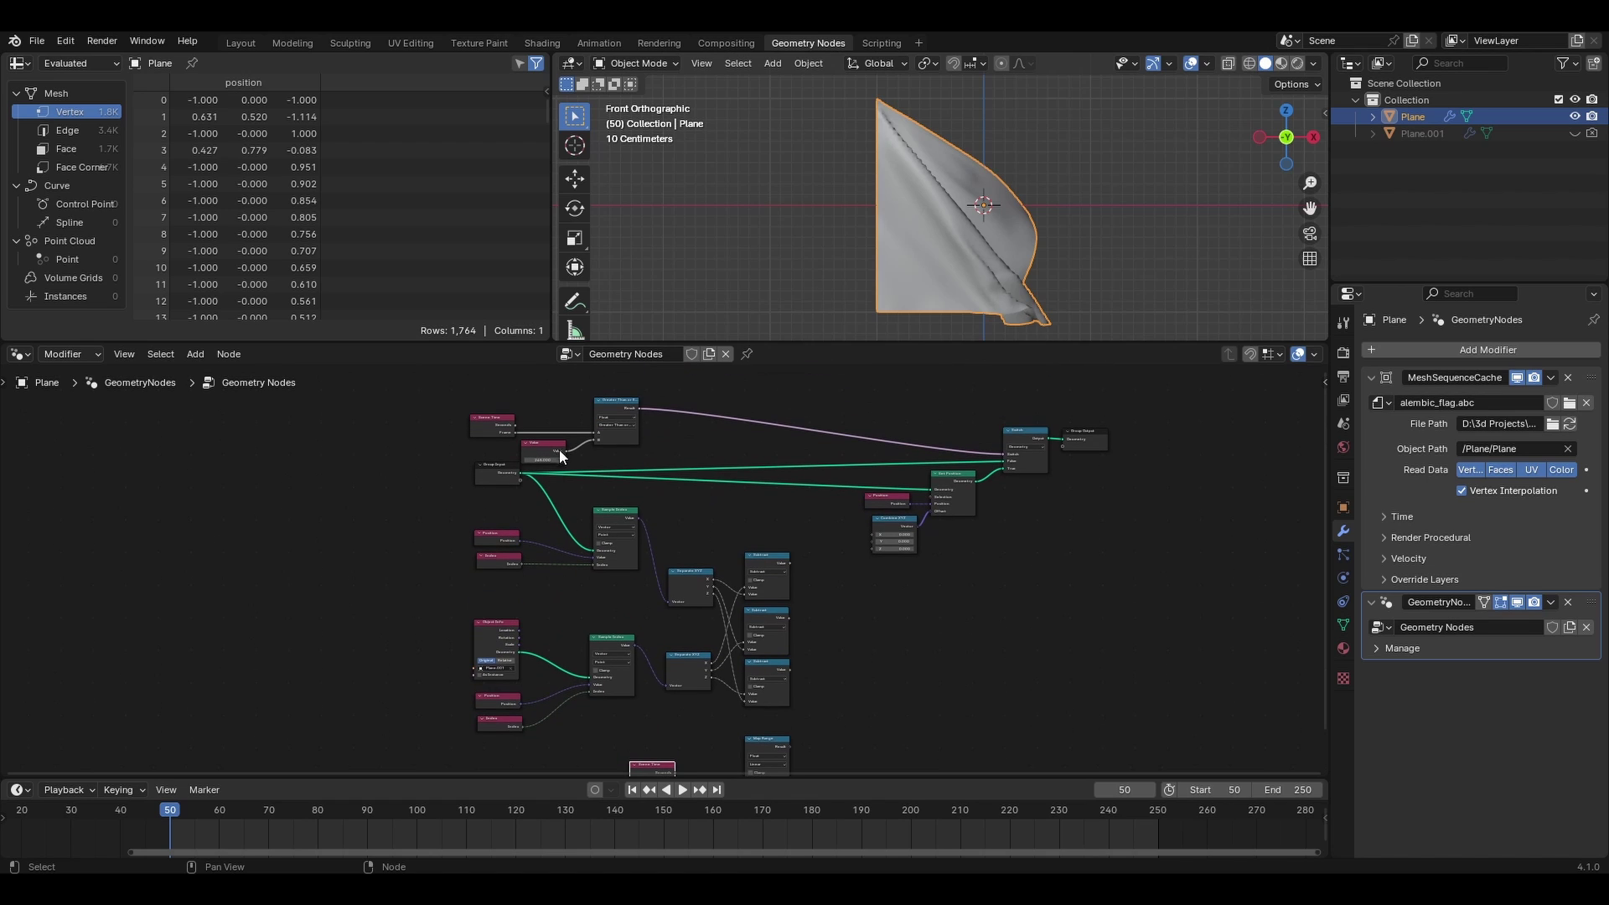
left_click_drag(564, 451, 752, 721)
scroll(747, 735, "up", 3)
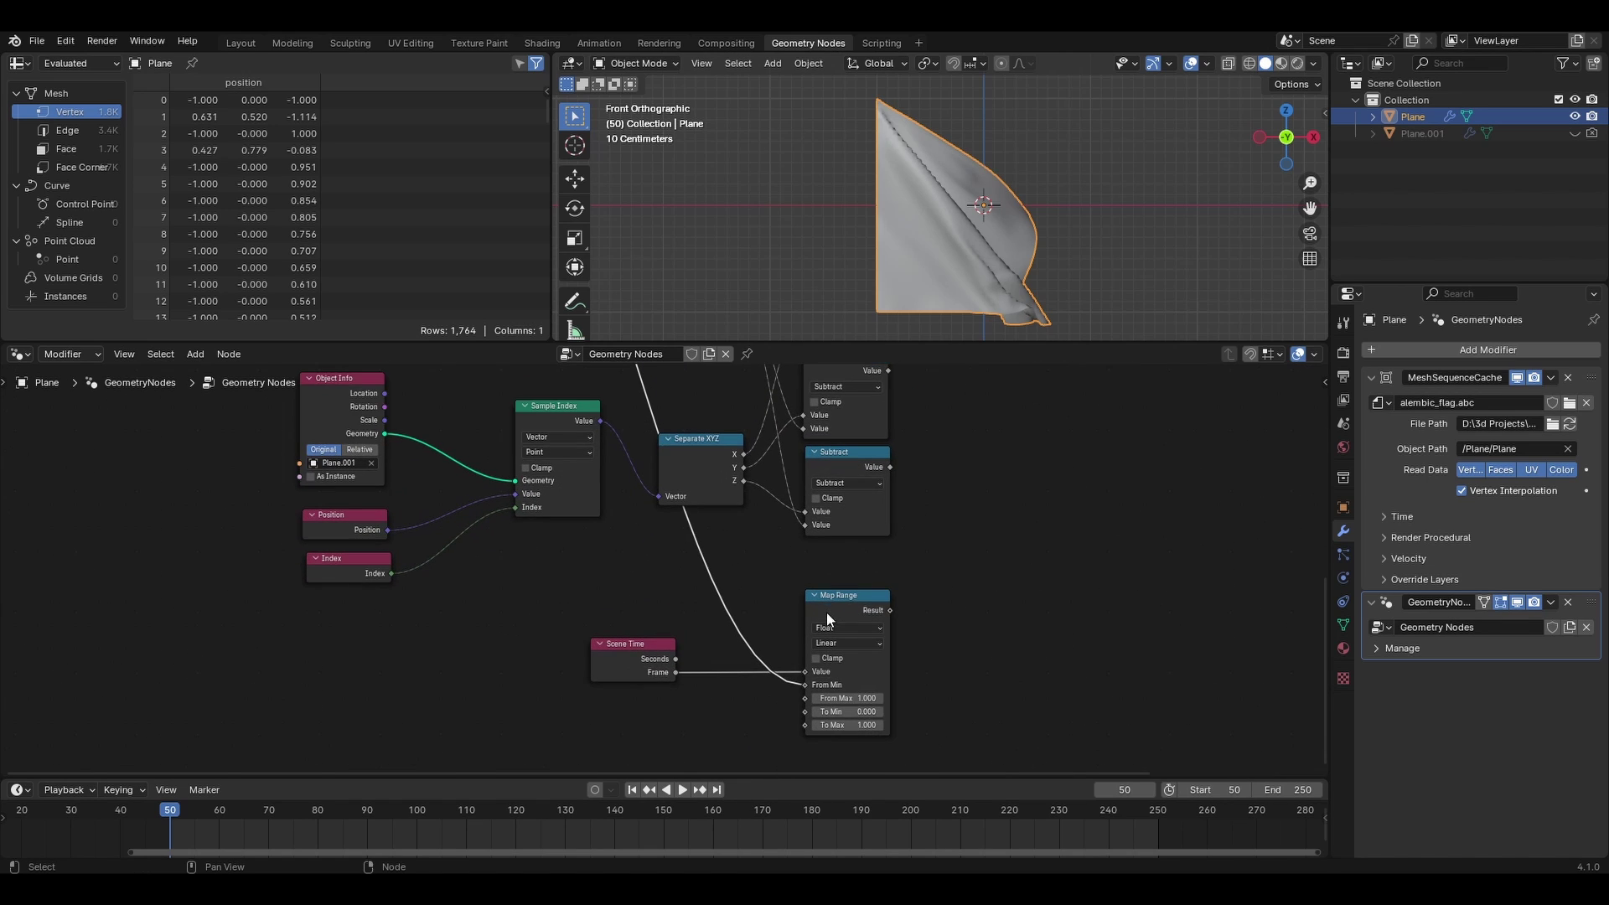
left_click(849, 697)
type("250")
key("Return")
Step: Add a Multiply node taking the X Subtract output as first value and the Map Range Result as second
middle_click_drag(978, 643, 893, 665)
scroll(893, 665, "down", 1)
middle_click_drag(835, 608, 807, 667)
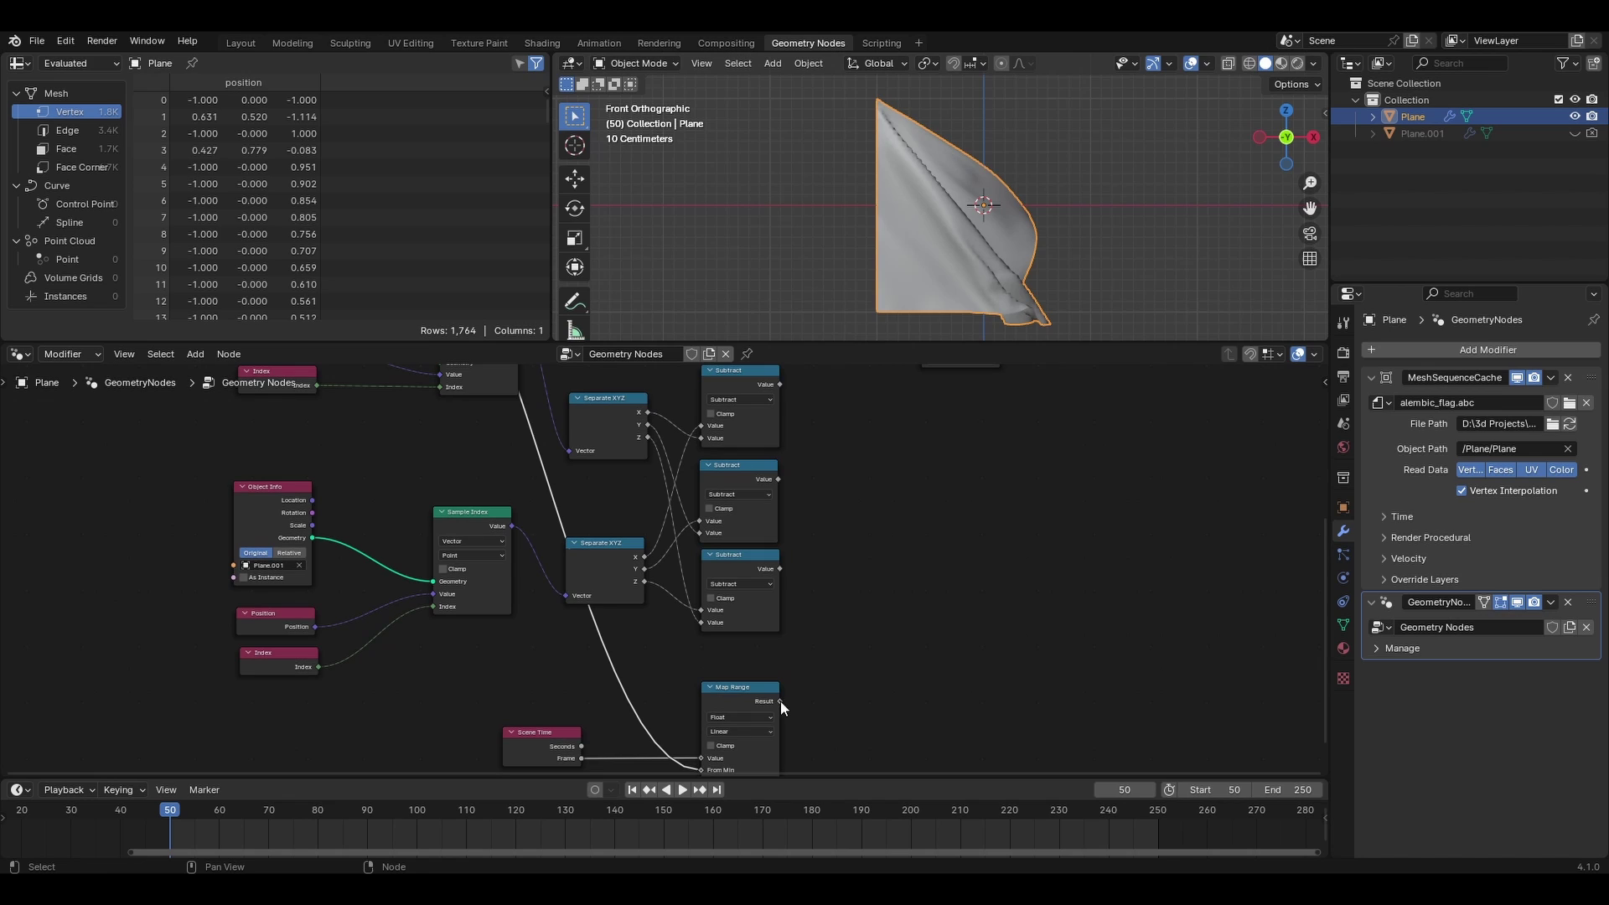
left_click_drag(781, 700, 844, 640)
type("m")
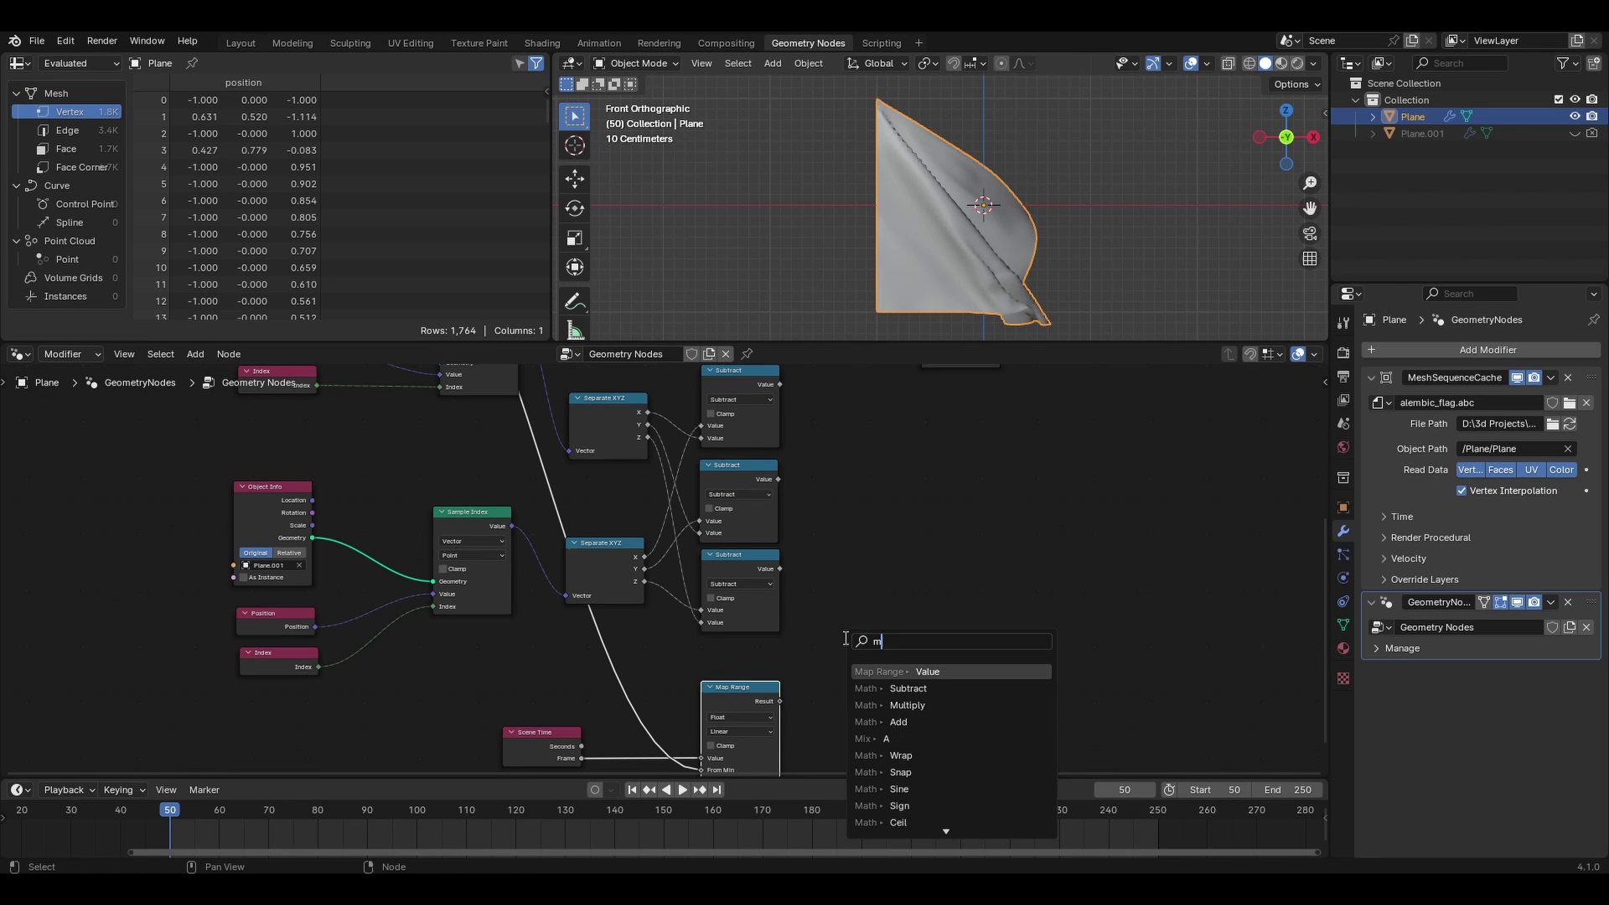
type("ult")
key("Return")
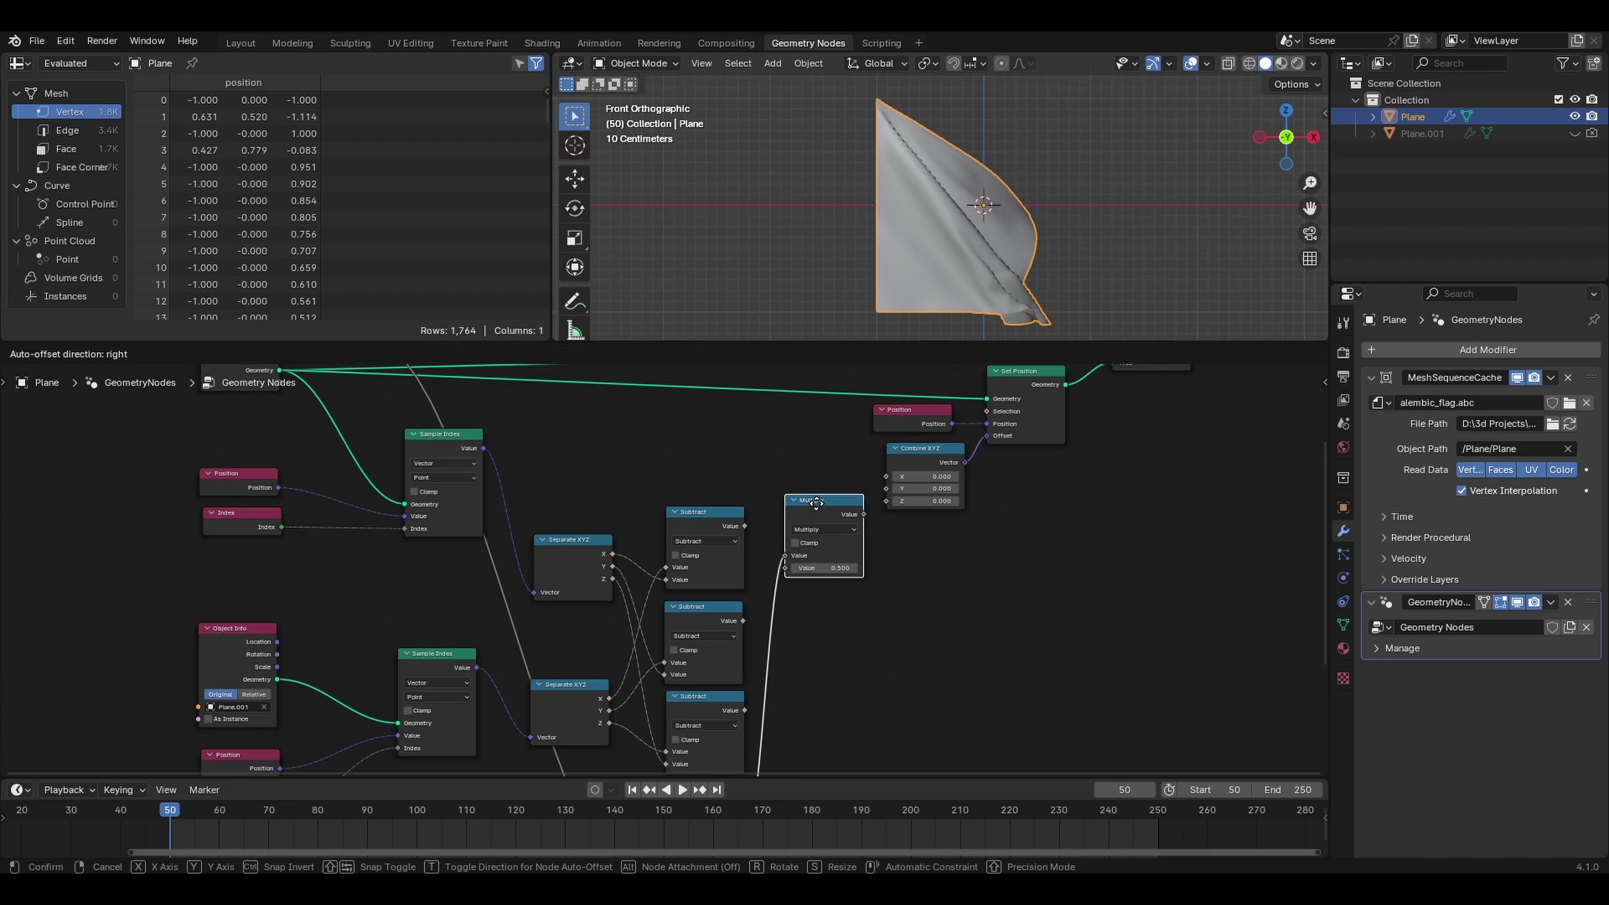
left_click(815, 502)
scroll(815, 569, "down", 2, "shift")
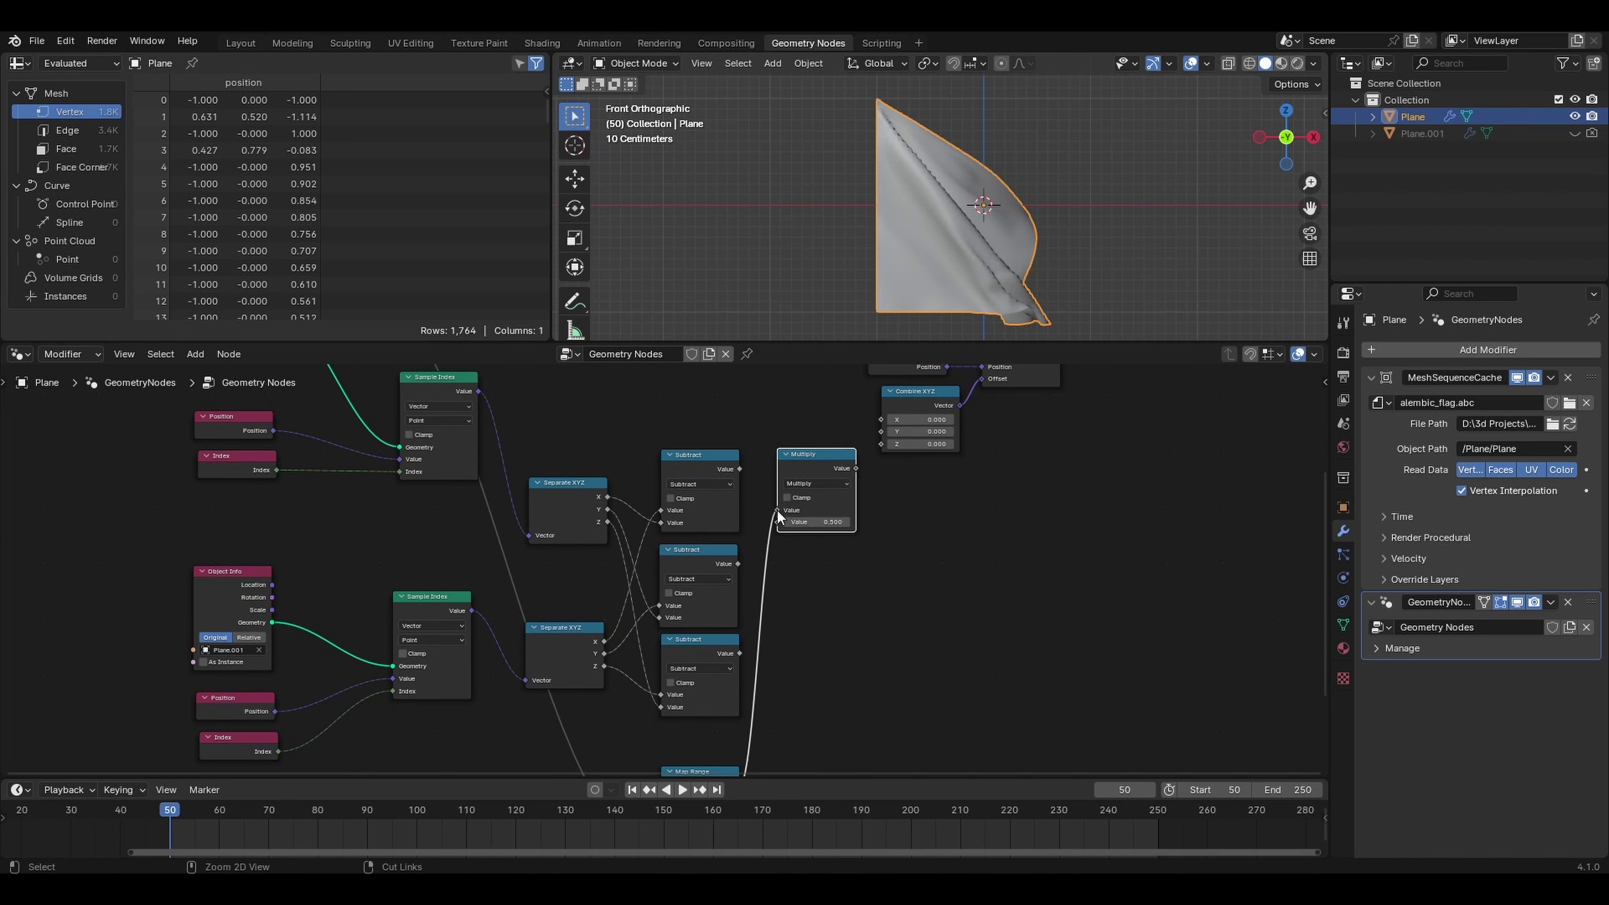
left_click_drag(777, 509, 772, 521)
left_click_drag(739, 468, 778, 509)
Step: Duplicate the Multiply node twice and connect the Y and Z Subtract outputs to the copies' first values
key("shift+d")
left_click(827, 557)
left_click_drag(739, 563, 782, 643)
scroll(791, 667, "down", 2, "shift")
key("shift+d")
left_click(831, 591)
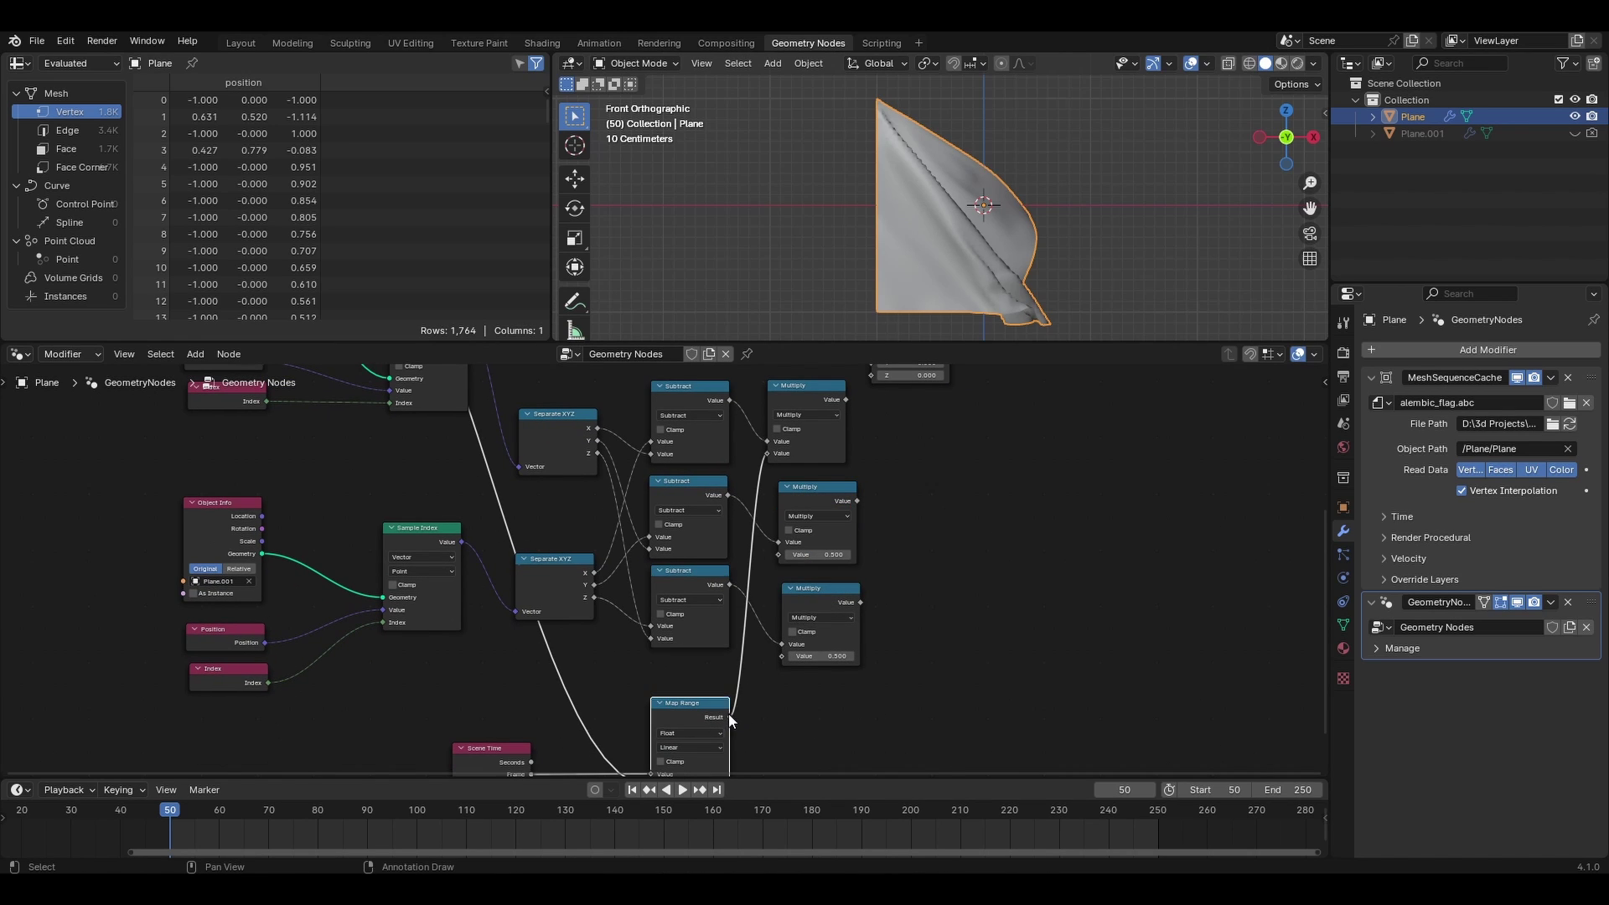
Step: Connect the Map Range Result to the second value of both copied Multiply nodes and nudge the lowest copy upward
left_click_drag(729, 717, 786, 656)
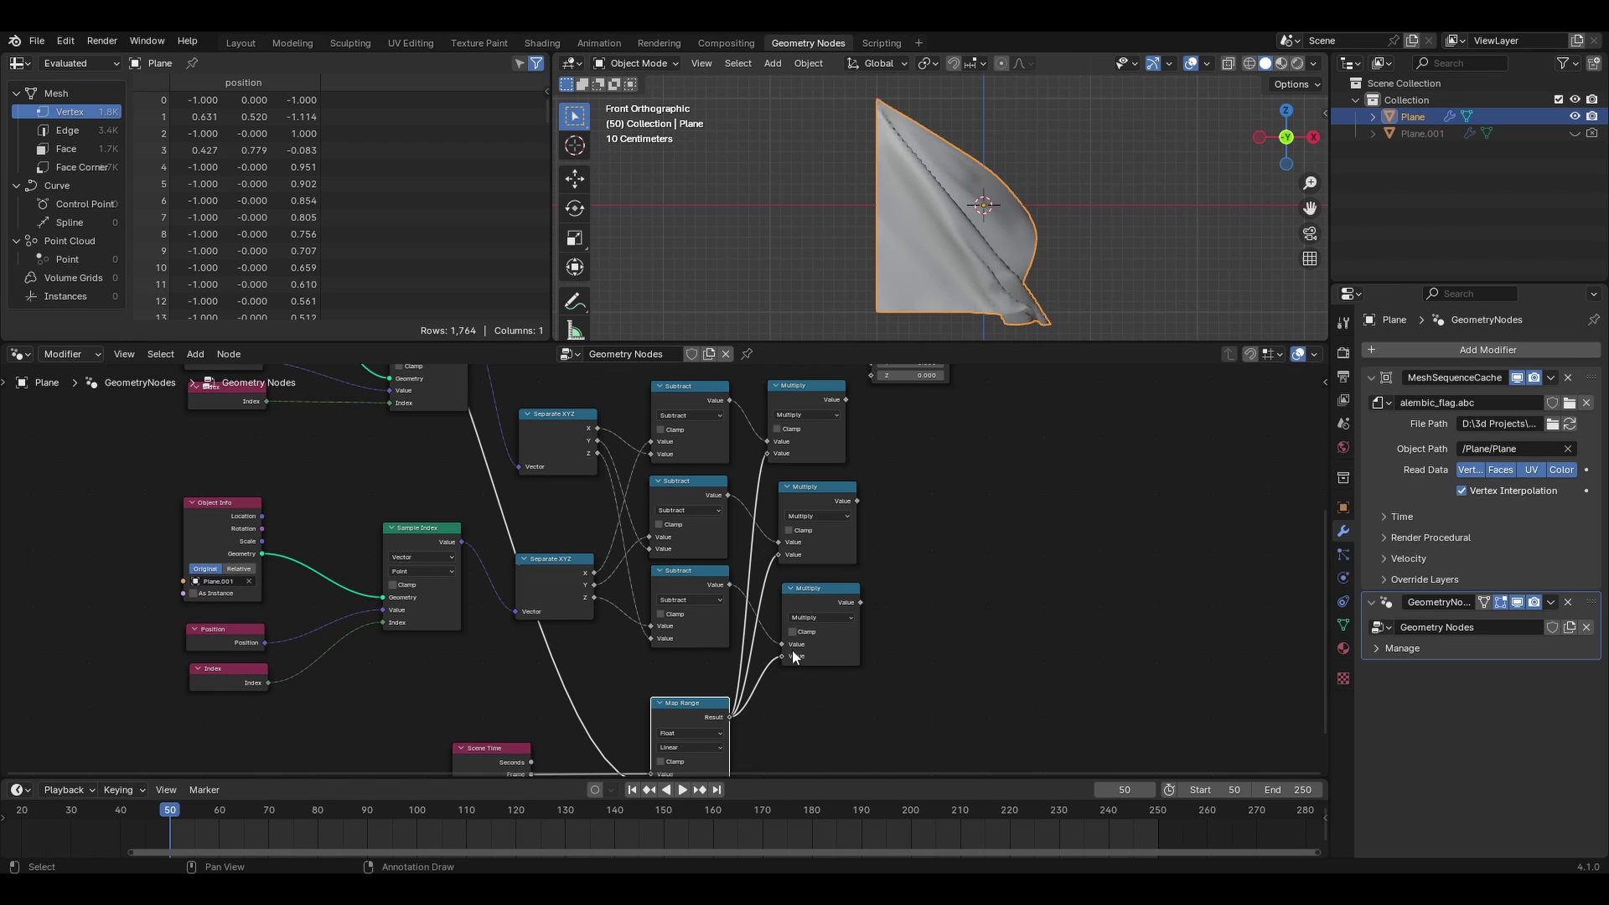
left_click(824, 569)
left_click_drag(826, 591, 822, 584)
Step: Connect the three Multiply outputs to the X, Y and Z inputs of the Combine XYZ node
middle_click_drag(947, 480, 896, 568)
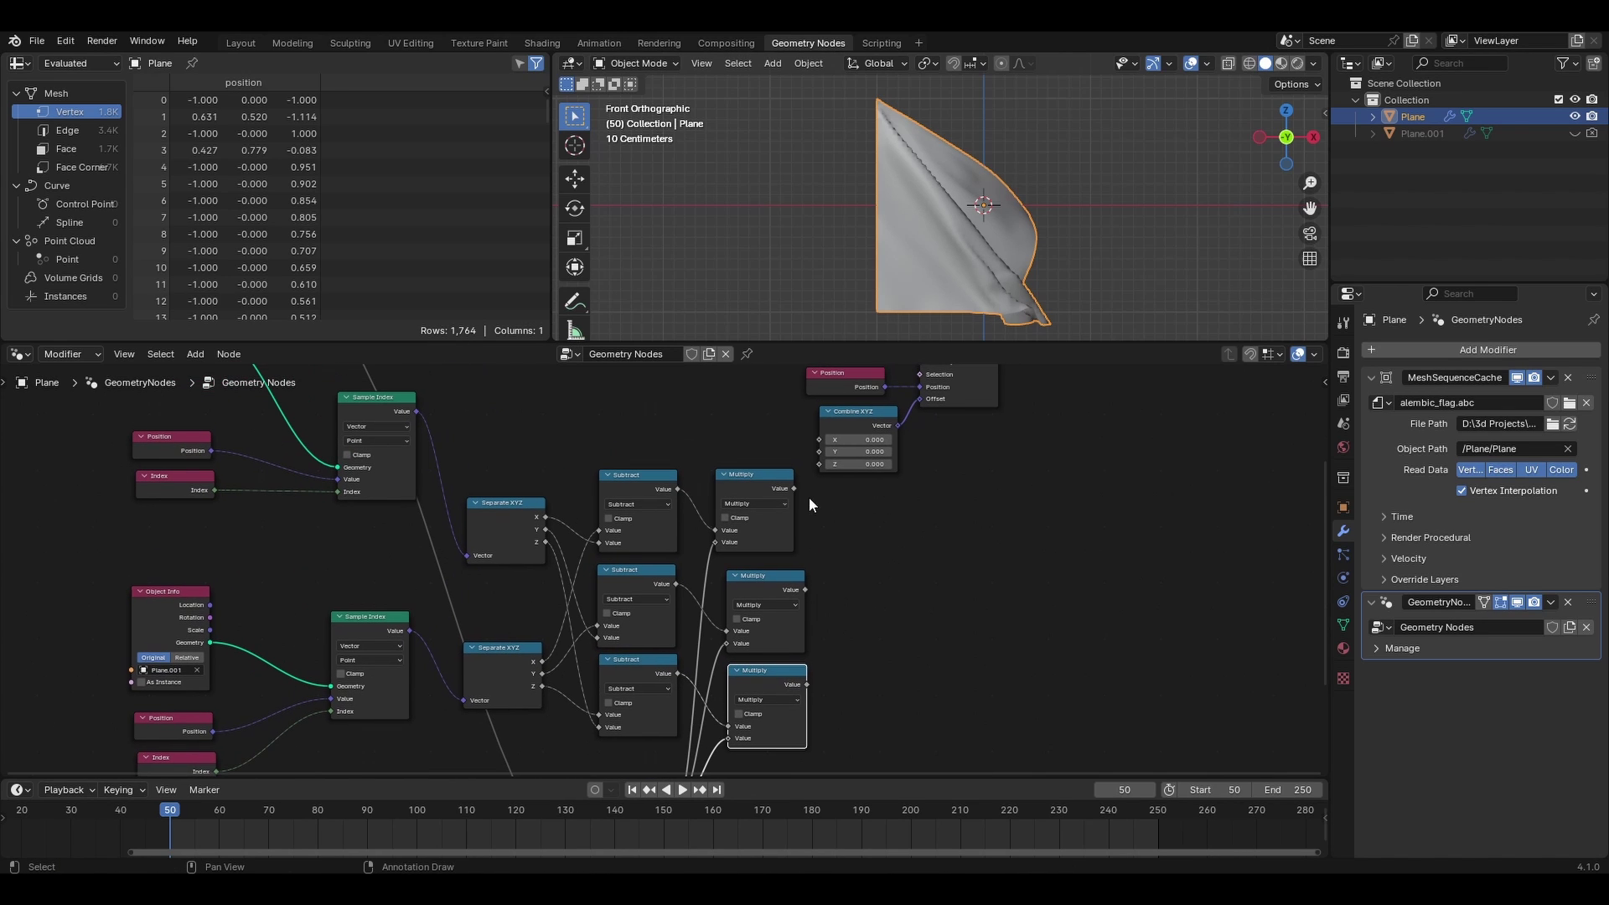
left_click_drag(792, 493, 819, 440)
left_click_drag(806, 590, 813, 555)
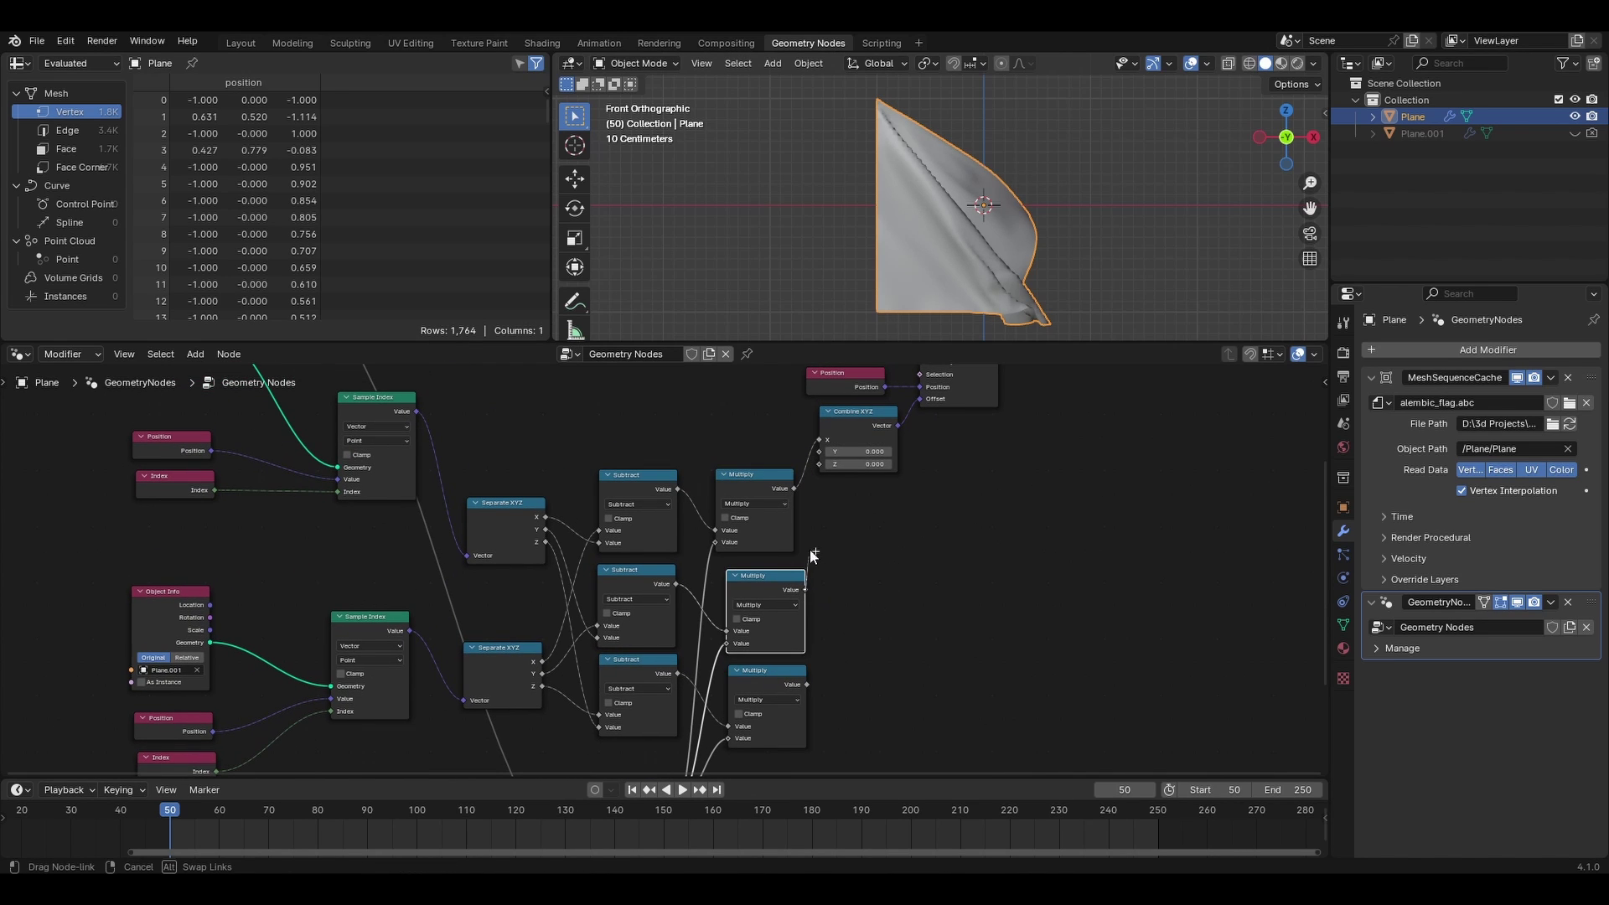
left_click_drag(817, 459, 819, 453)
left_click_drag(806, 684, 821, 465)
Step: Move the Combine XYZ, Position, Set Position and neighbouring output nodes further away from the Multiply nodes
middle_click_drag(974, 490, 921, 635)
left_click_drag(781, 424, 1131, 595)
left_click_drag(811, 536, 911, 527)
middle_click_drag(639, 581, 818, 477)
left_click(767, 551)
scroll(818, 477, "down", 3)
middle_click_drag(954, 629, 922, 559)
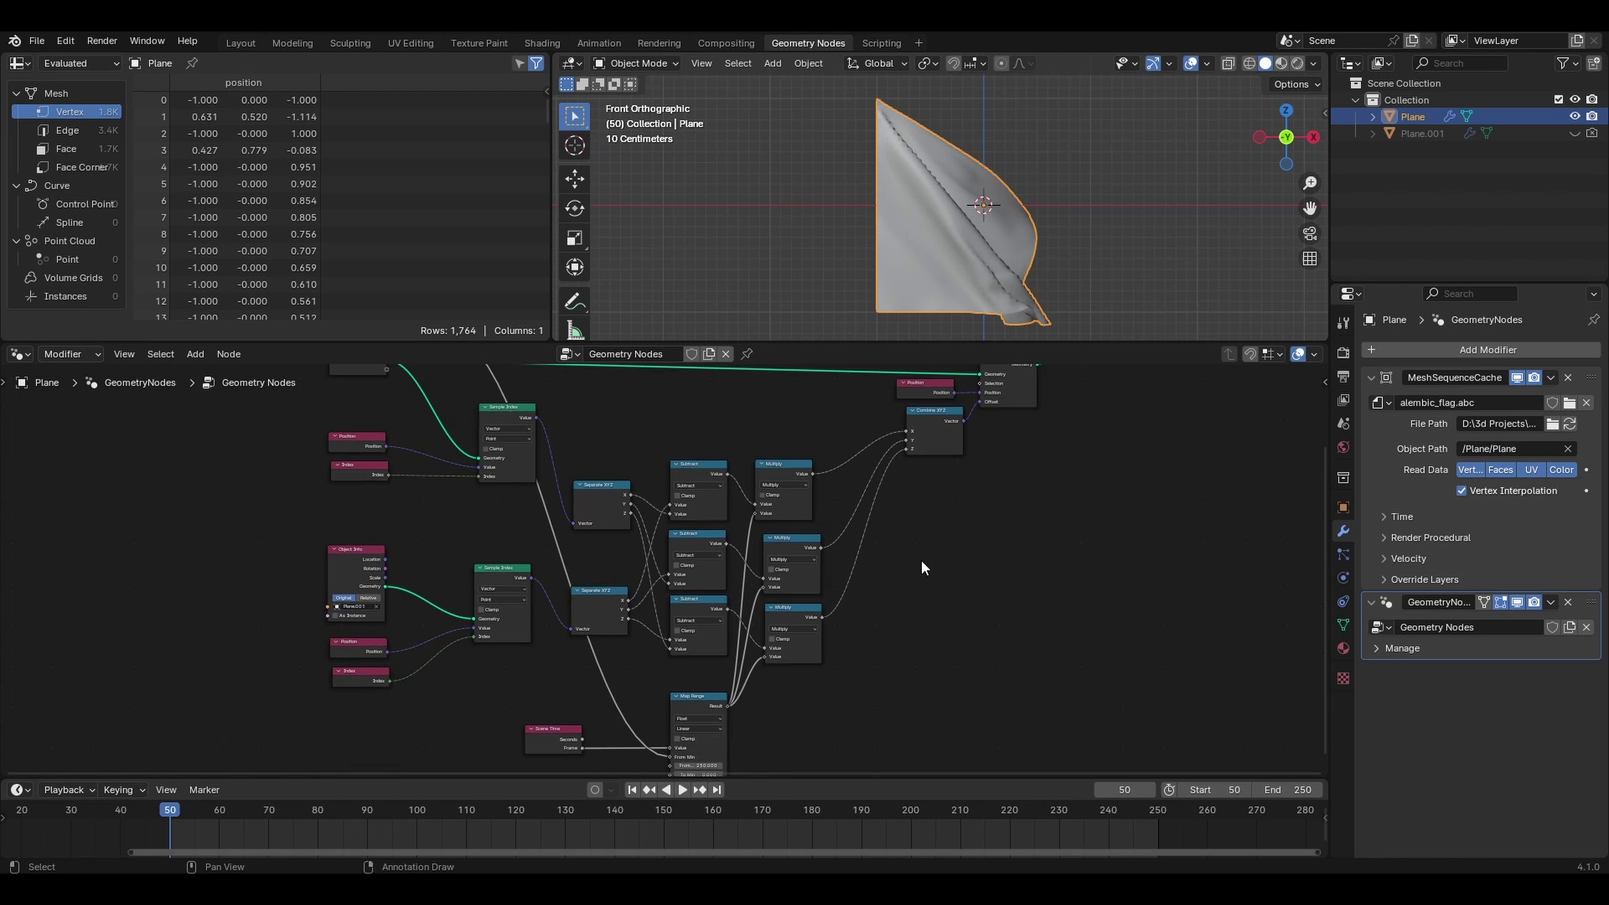
Step: Play the animation to check how the flag's motion loops from the end back to the start
scroll(921, 560, "down", 2)
scroll(926, 595, "down", 1)
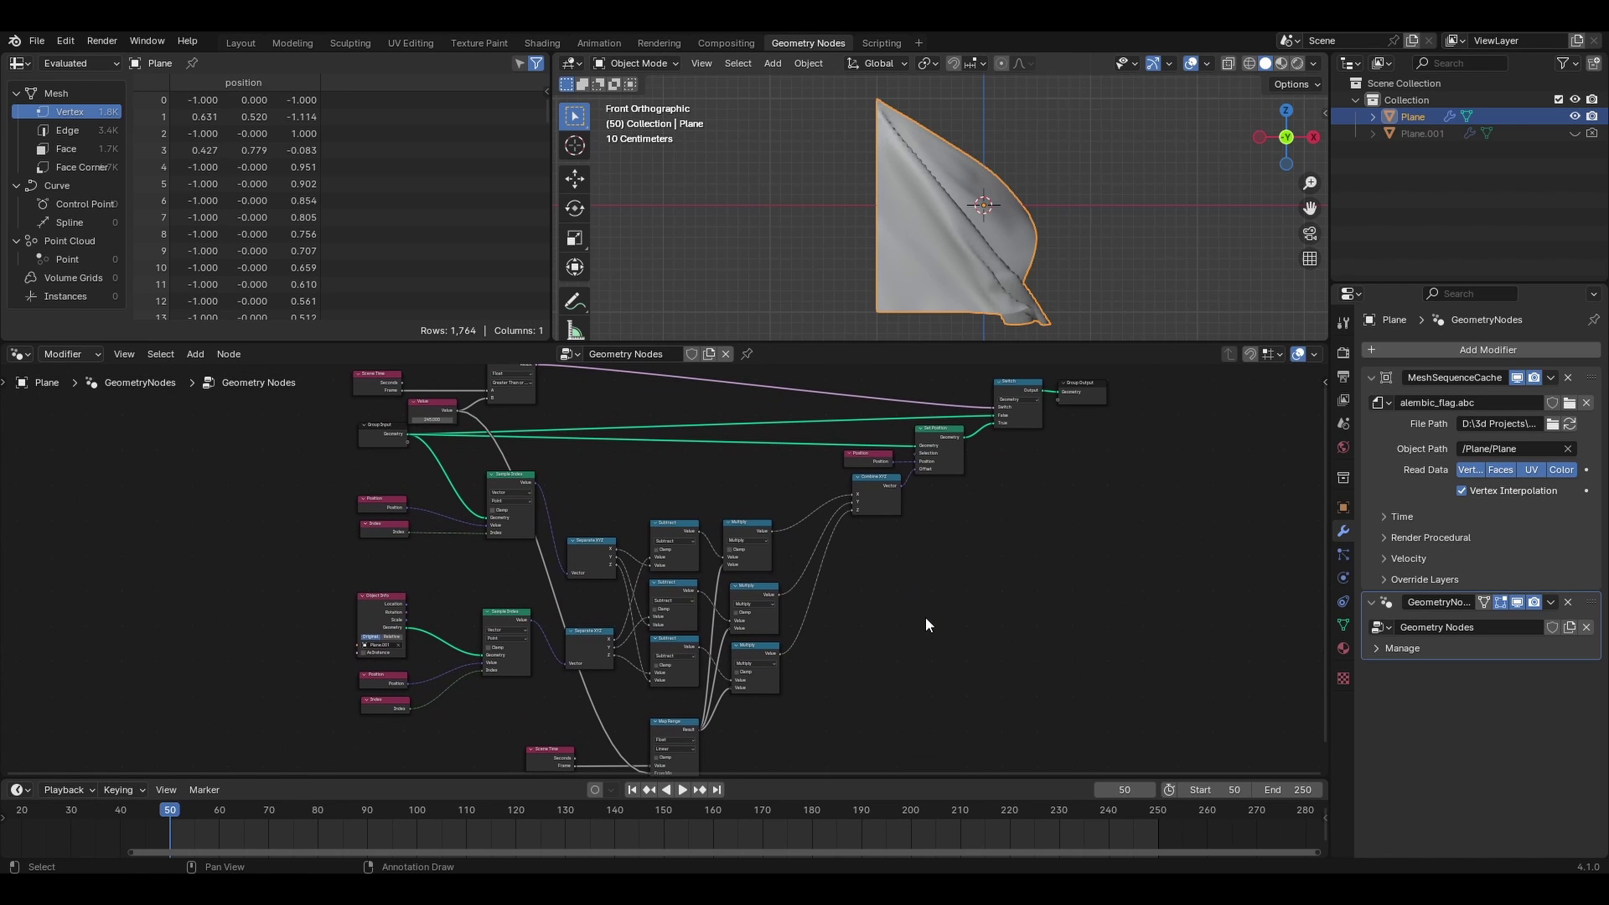
key("space")
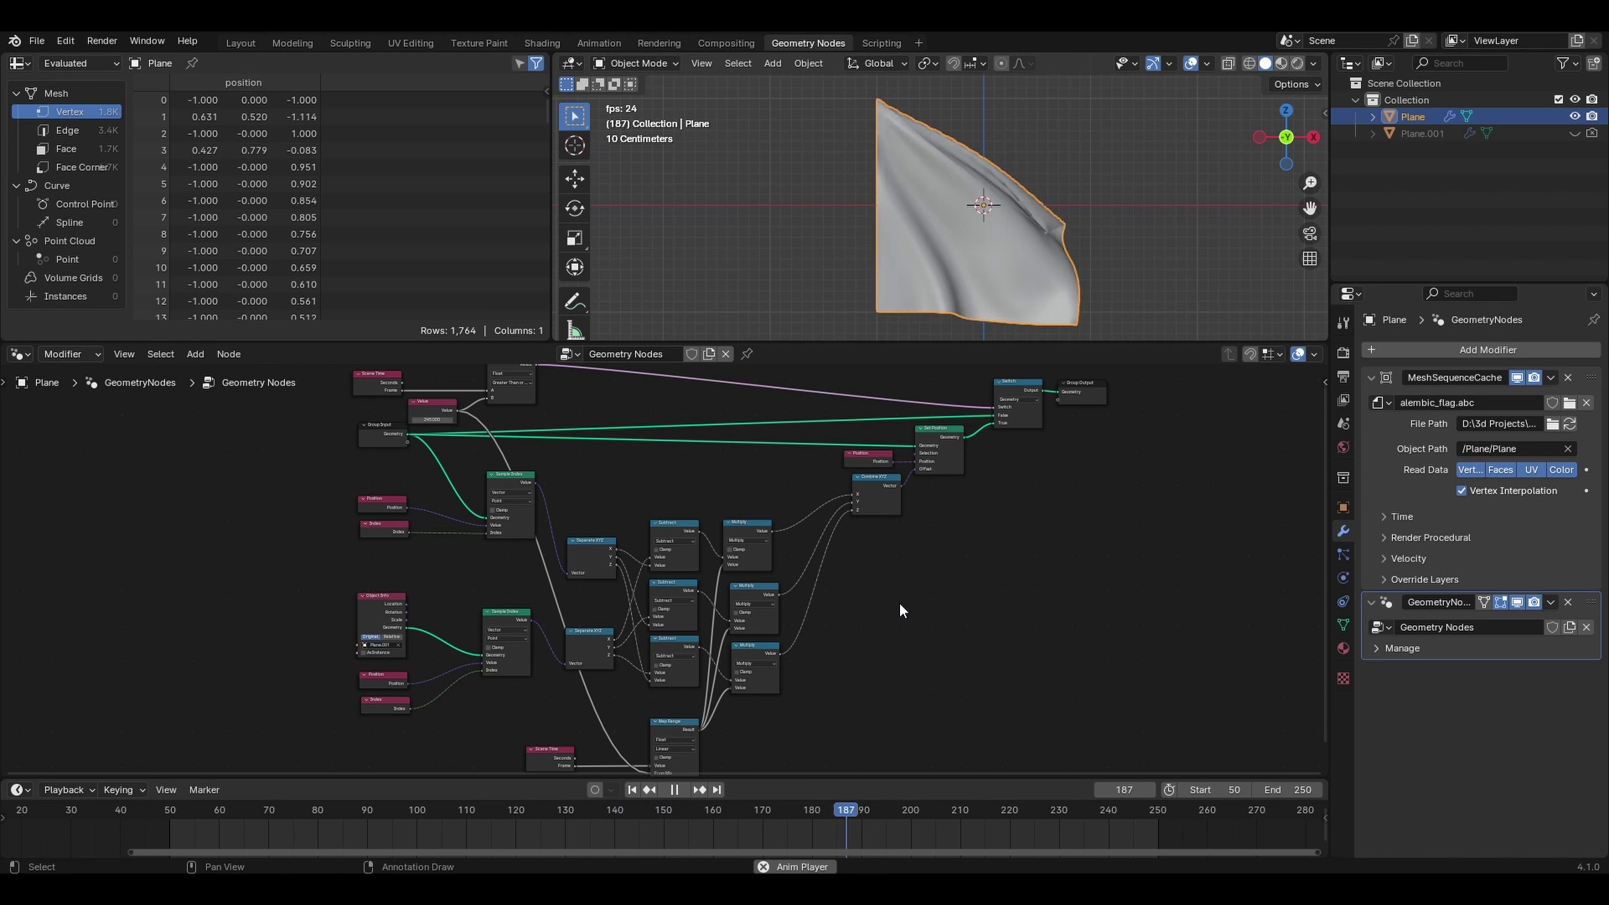
right_click(900, 604)
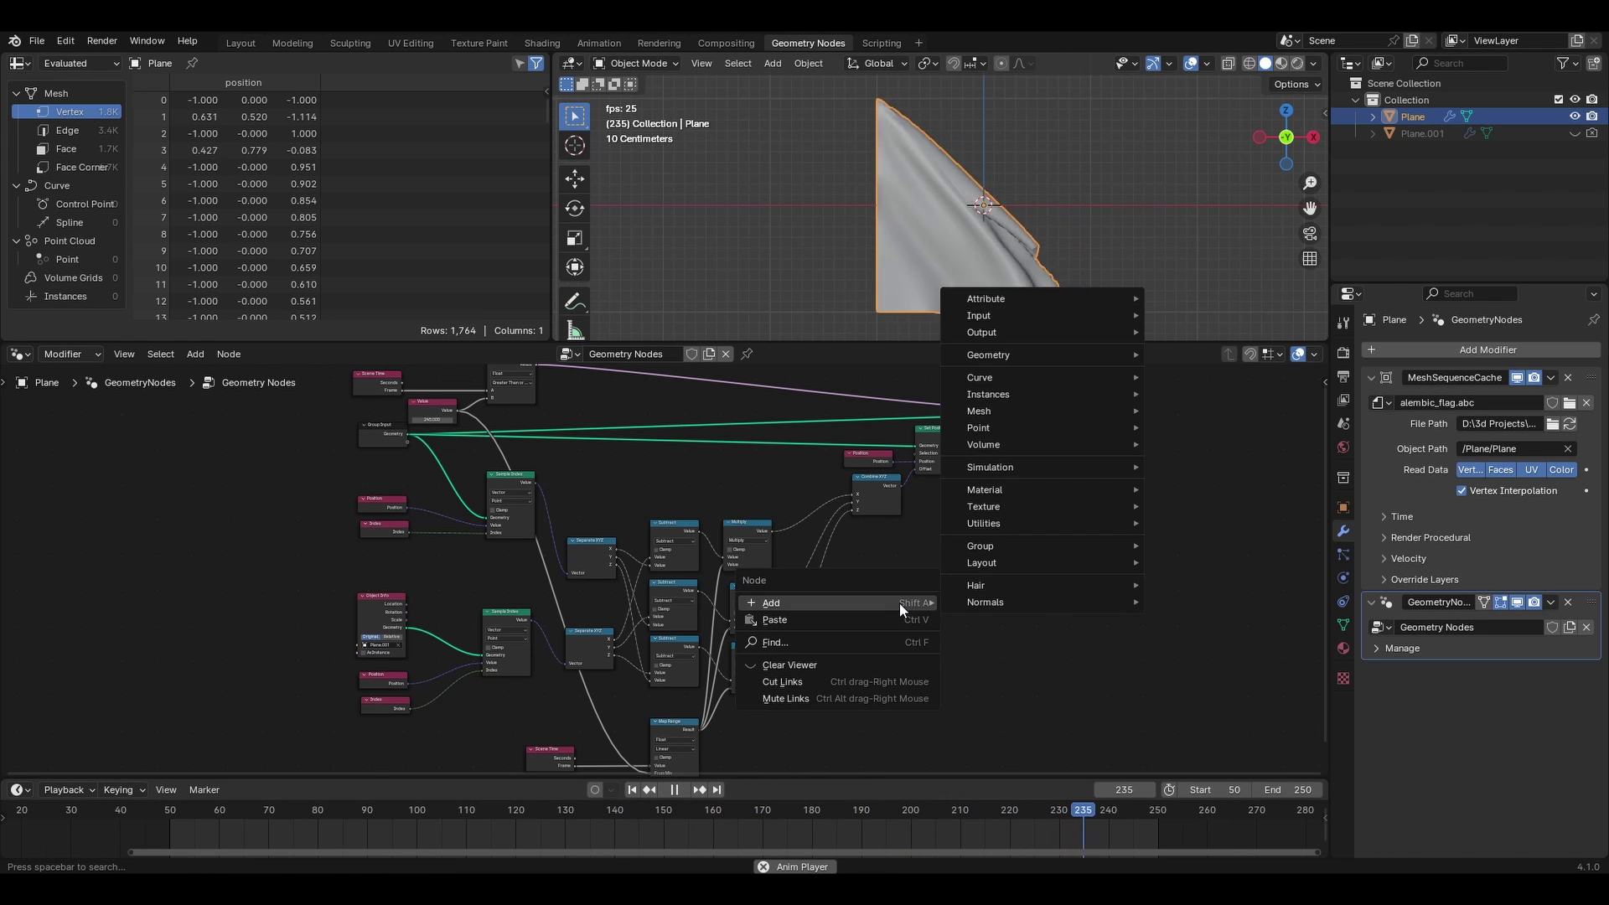
left_click(940, 559)
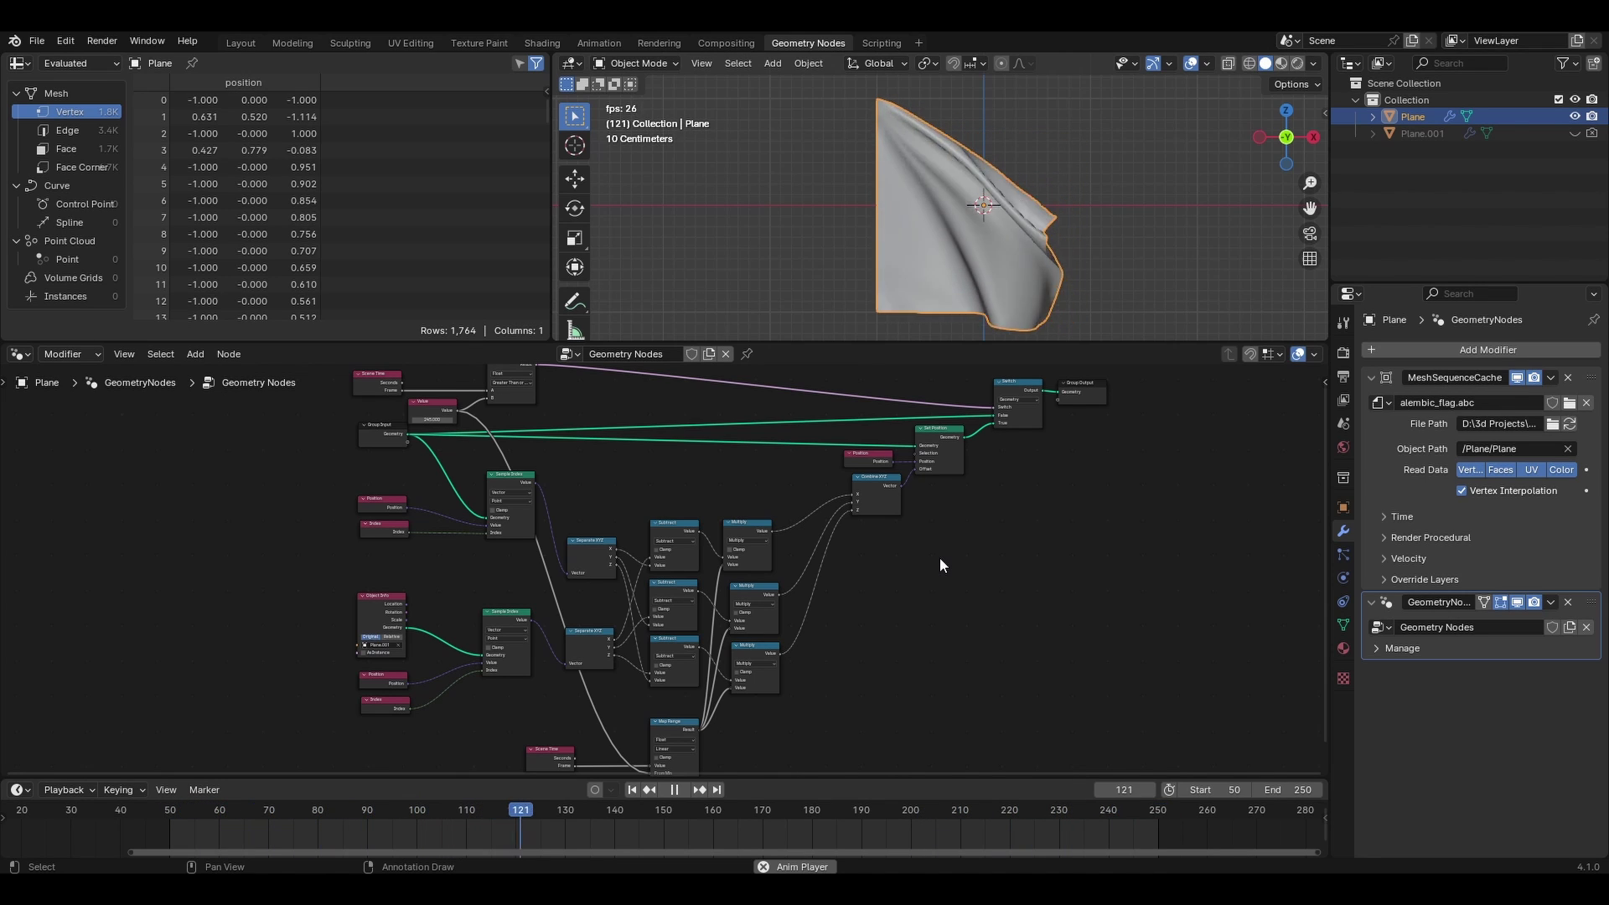
Step: Delete the Object Info node that references Plane.001 and stop playback
scroll(940, 565, "up", 5)
middle_click_drag(644, 466, 814, 432)
middle_click_drag(505, 575, 774, 634)
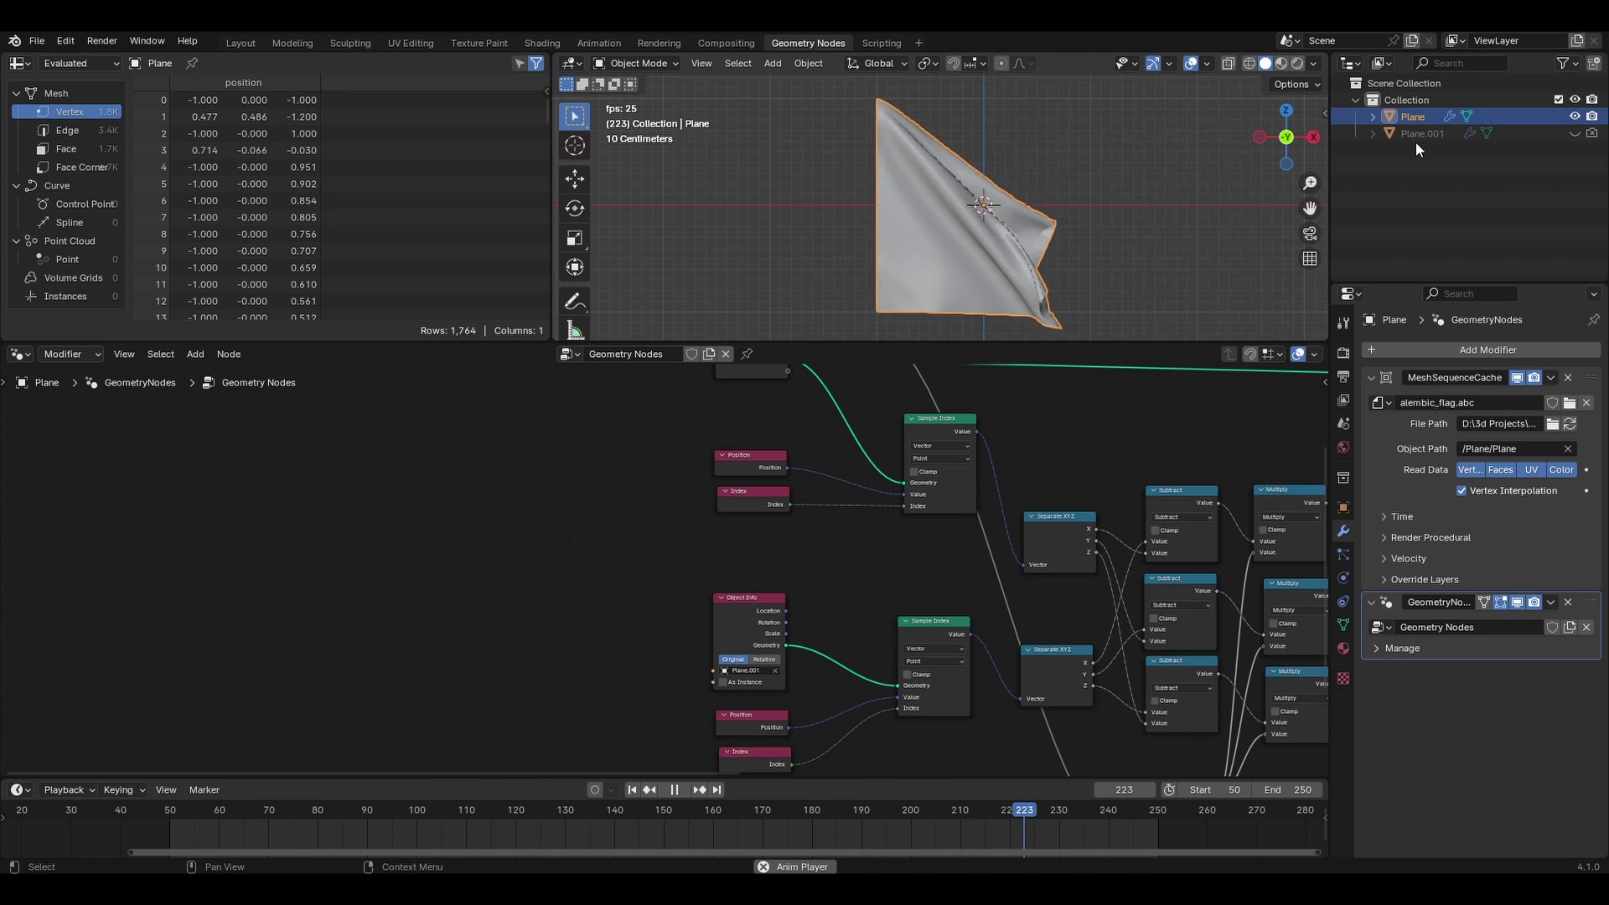
left_click(722, 607)
middle_click_drag(642, 568, 764, 698)
key("Delete")
key("space")
Step: Add a Bake node in the empty area before the Sample Index branches
middle_click_drag(836, 484, 831, 494)
middle_click_drag(714, 737, 734, 645)
key("shift+a")
left_click(709, 529)
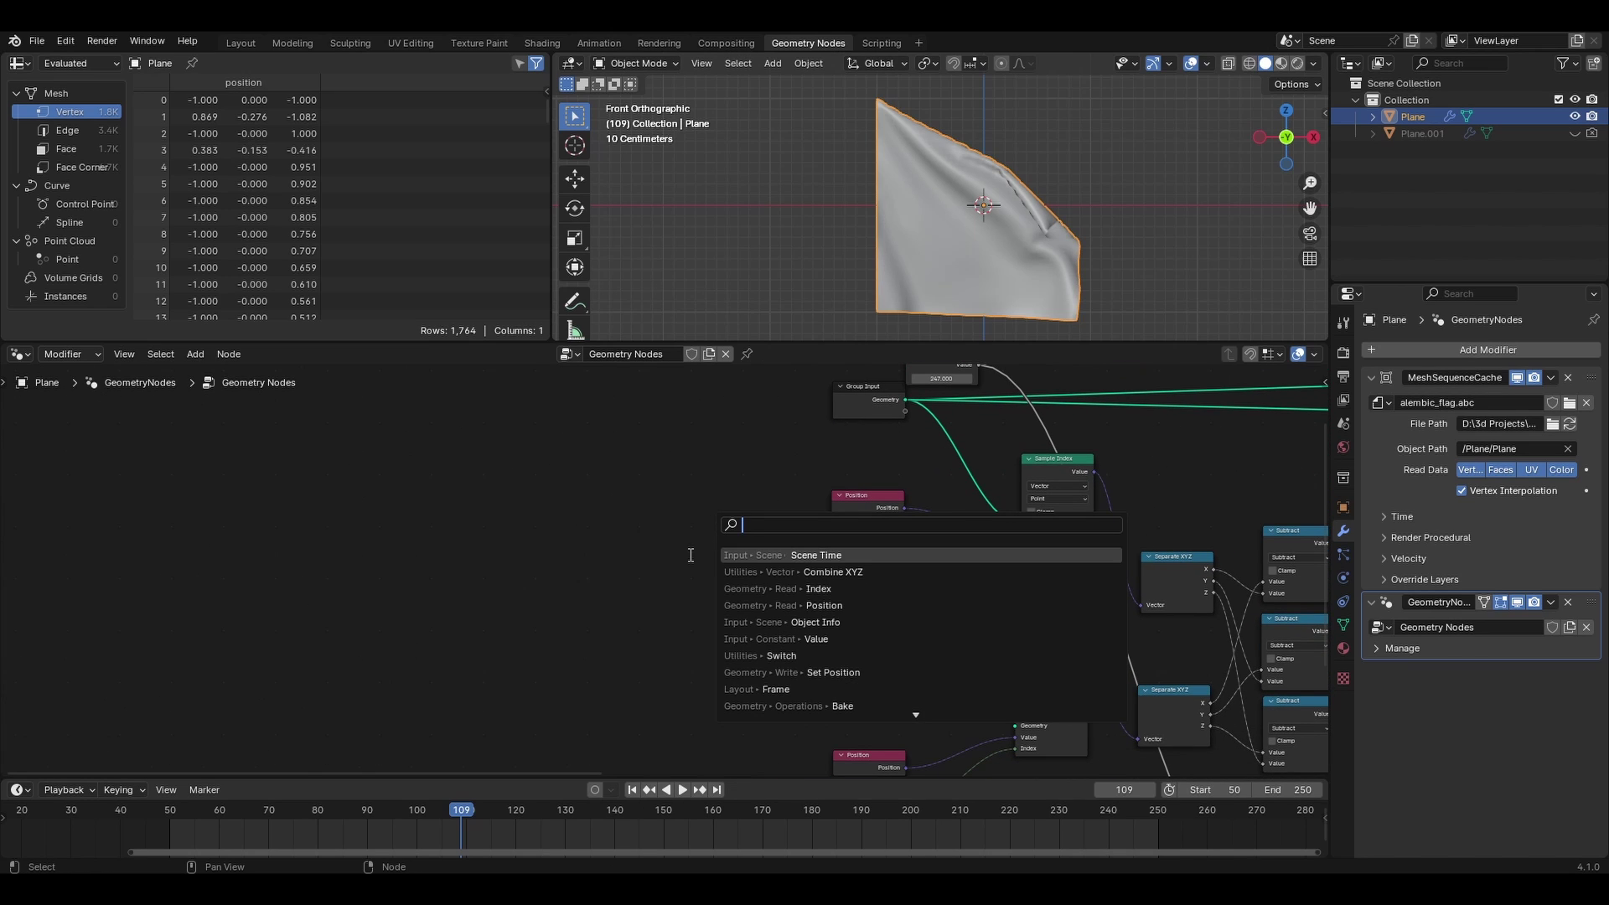
type("bake")
key("Return")
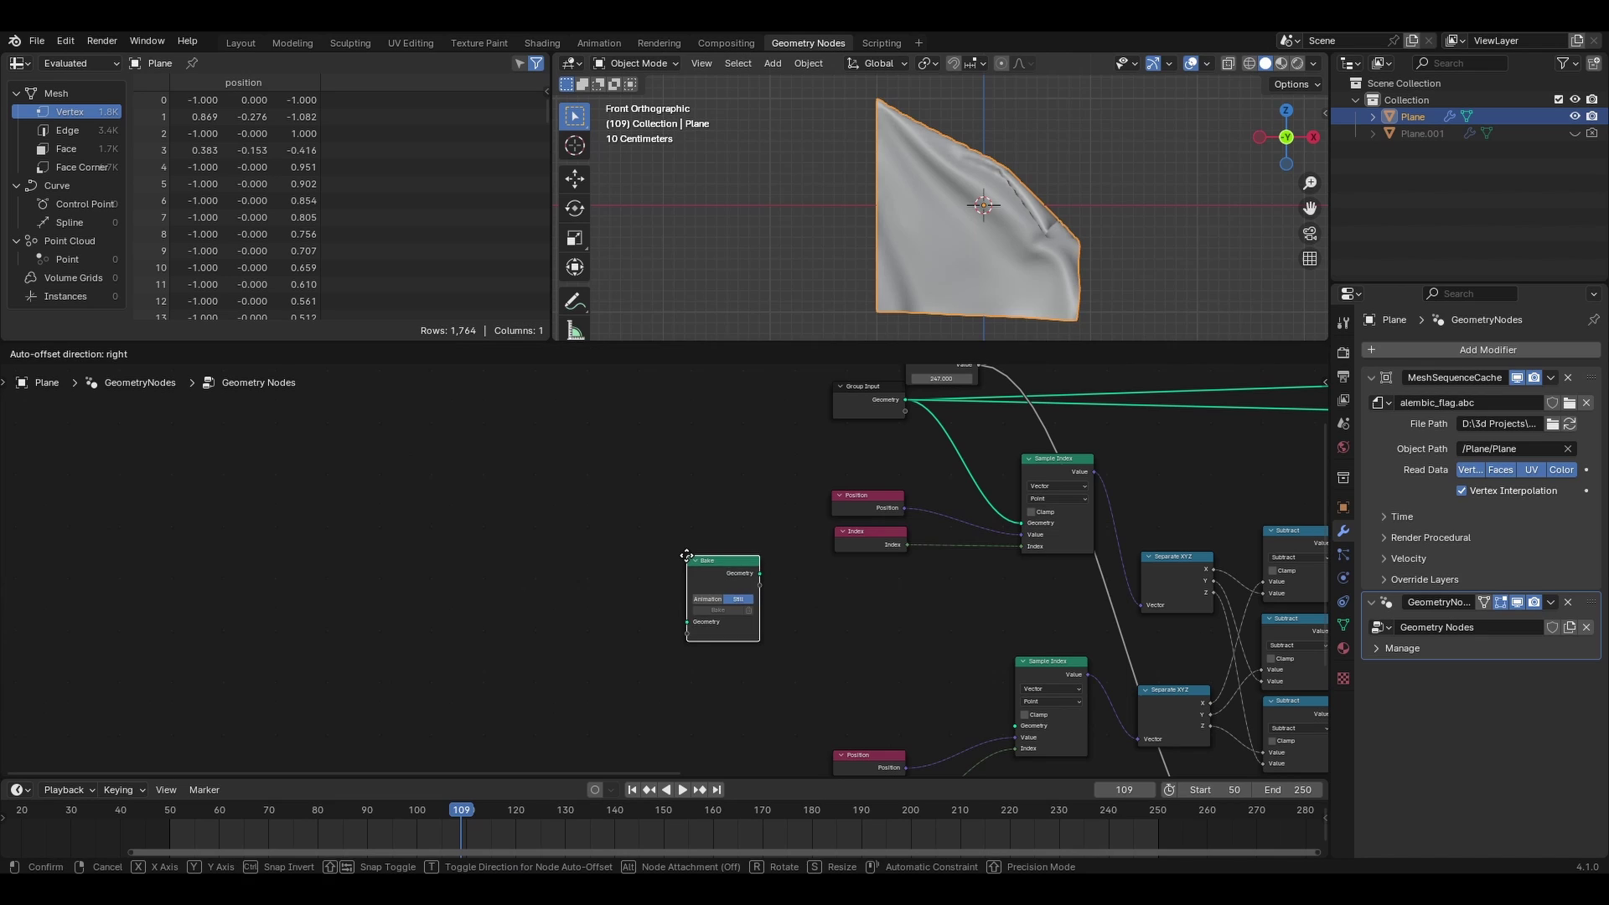
left_click(712, 552)
Step: Move the Group Input node further out, place the Bake node beside it, and feed the Bake node with the Group Input's Geometry
middle_click_drag(814, 431, 769, 480)
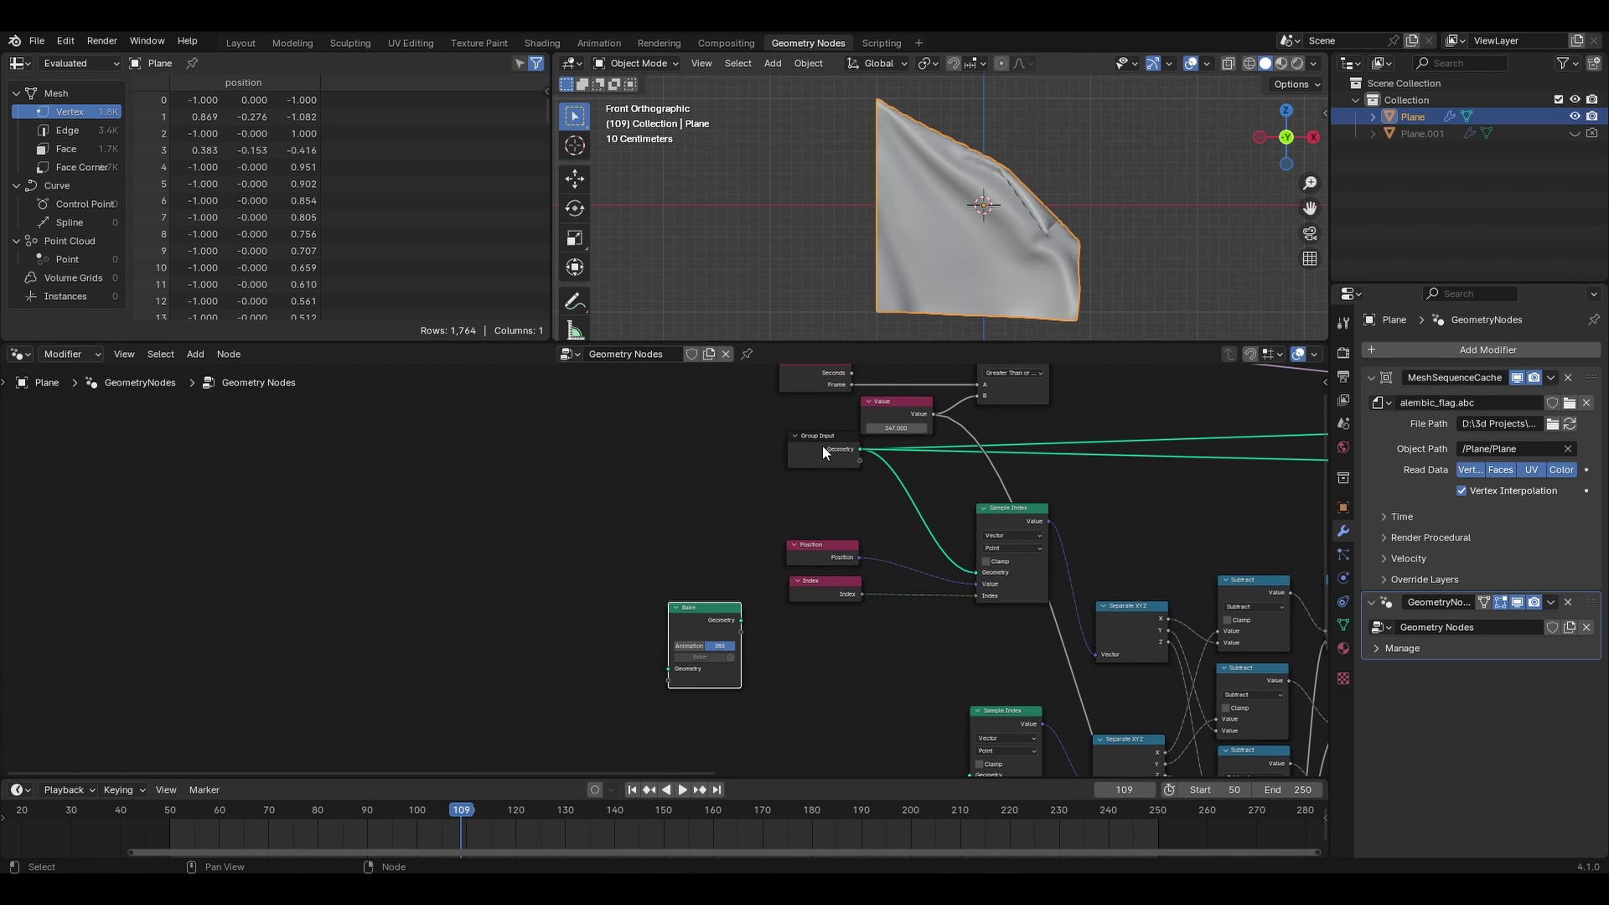
left_click_drag(822, 448, 569, 443)
left_click_drag(700, 608, 677, 521)
scroll(617, 477, "up", 5)
middle_click_drag(657, 485, 766, 585)
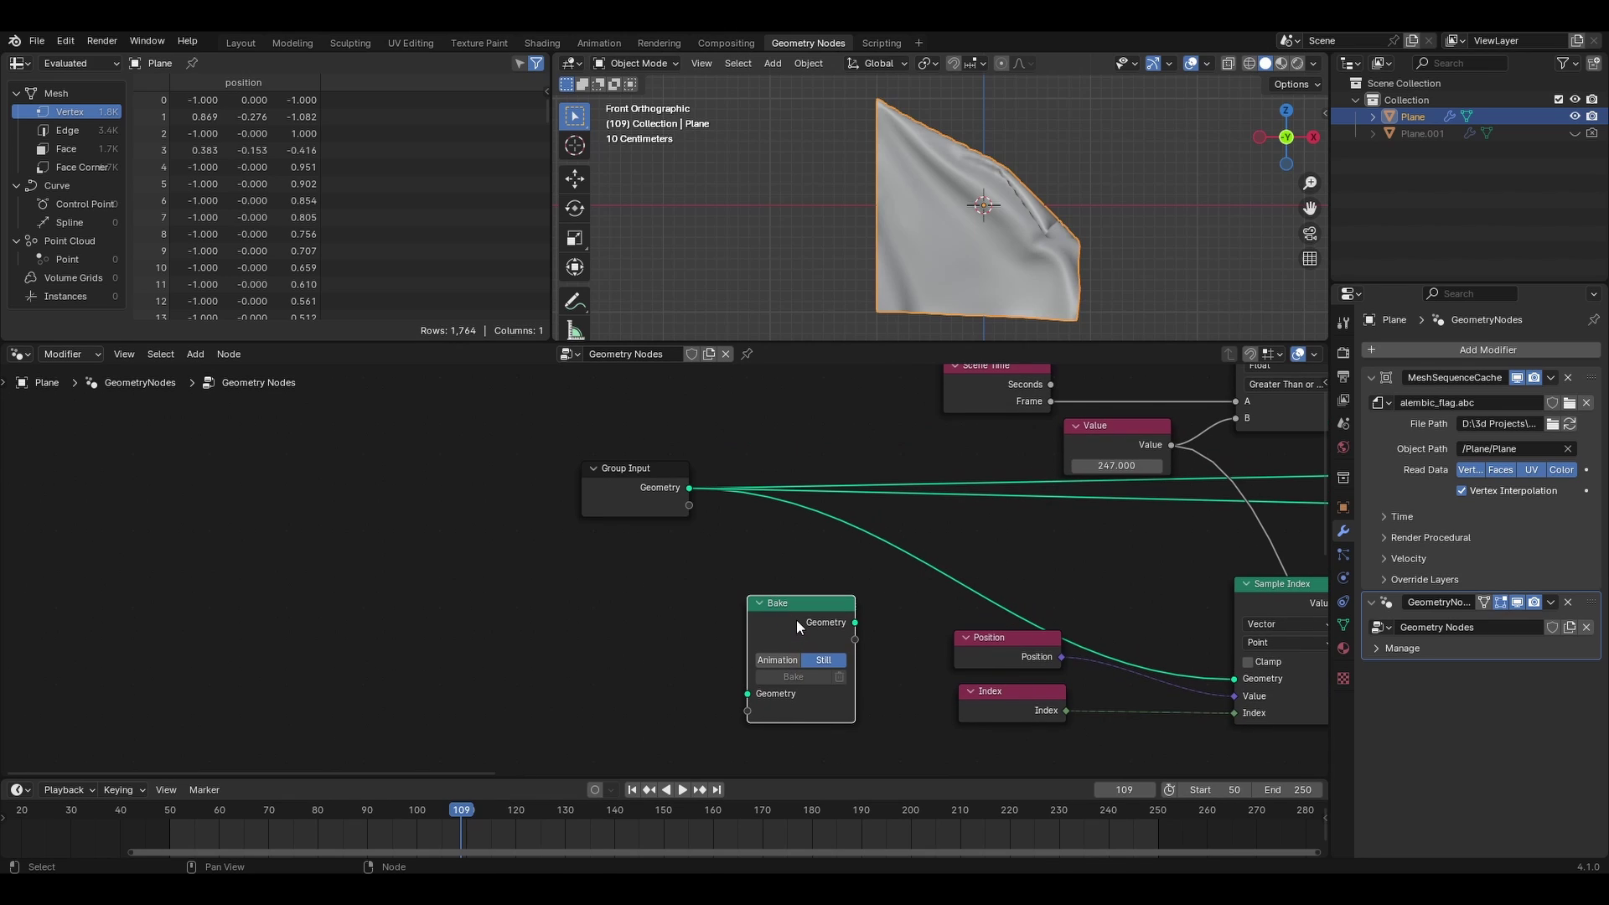
left_click_drag(689, 488, 747, 694)
left_click_drag(787, 633, 782, 593)
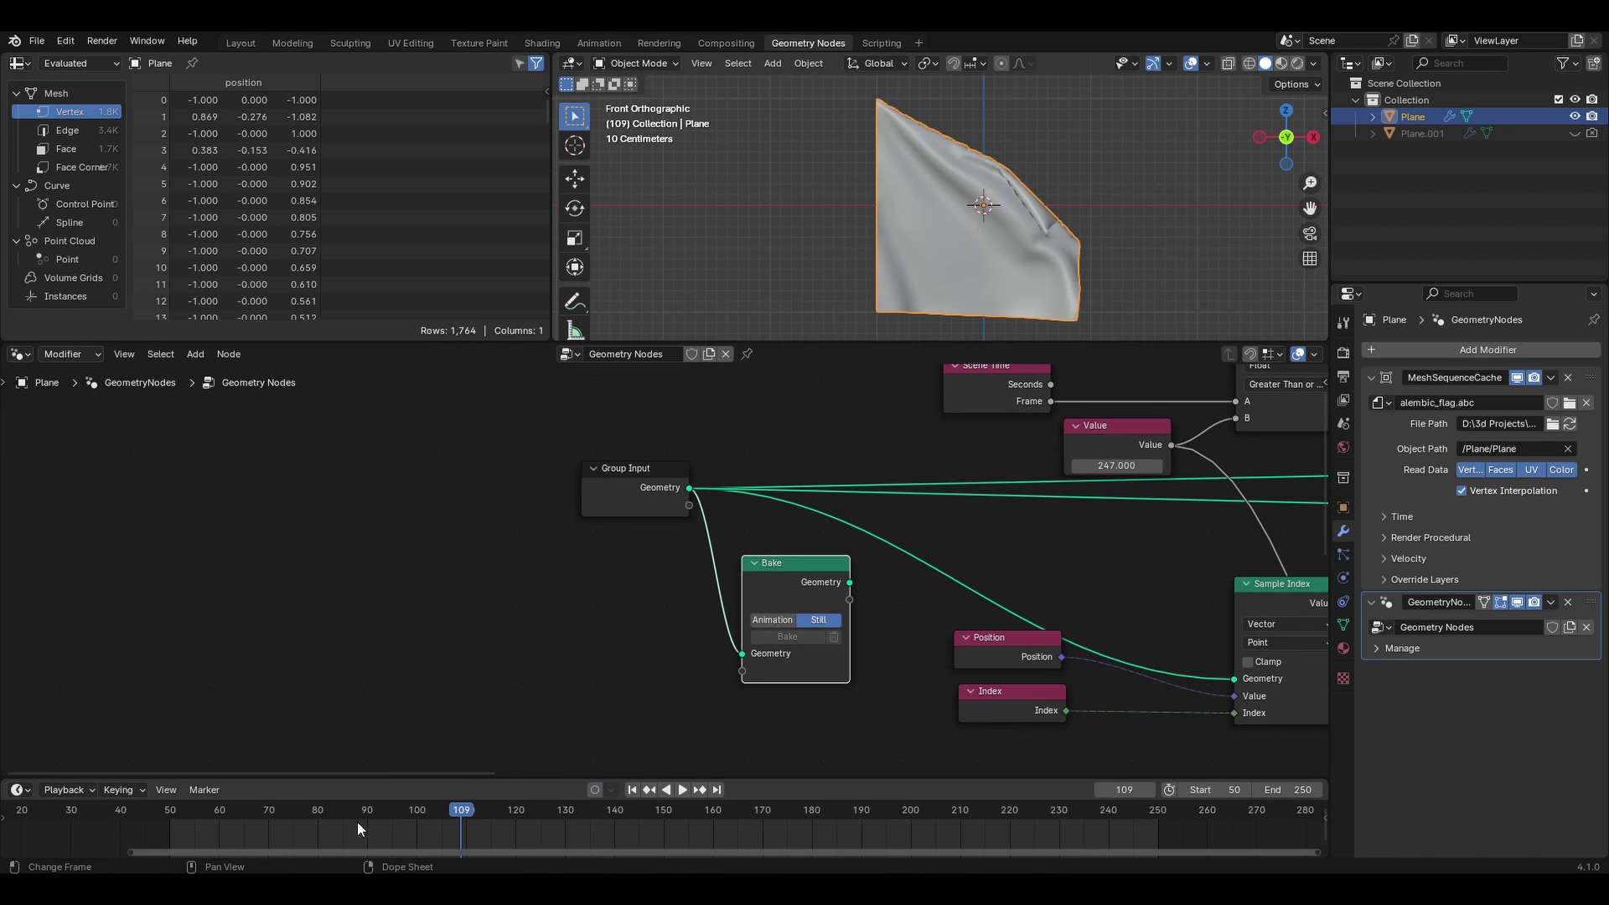
Step: Set the current frame to 49 in the timeline
left_click_drag(267, 809, 237, 810)
key("Down")
key("Left")
key("Left")
key("Left")
key("Left")
key("Left")
key("Left")
key("Left")
key("Left")
key("Left")
key("Left")
key("Left")
key("Left")
key("Left")
key("Left")
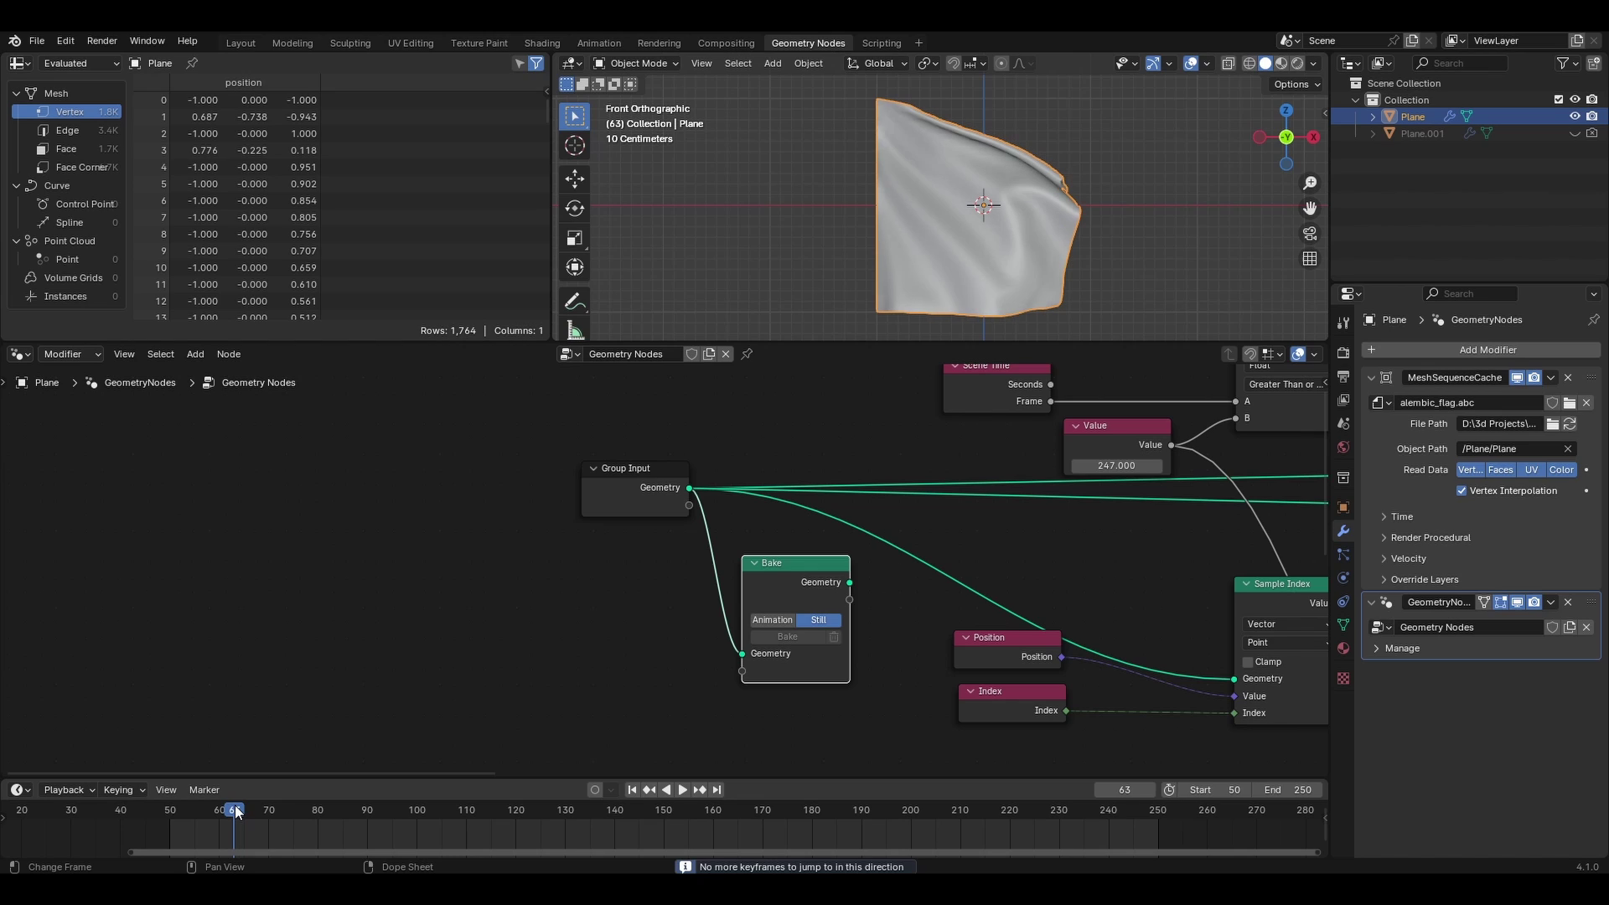
key("Left")
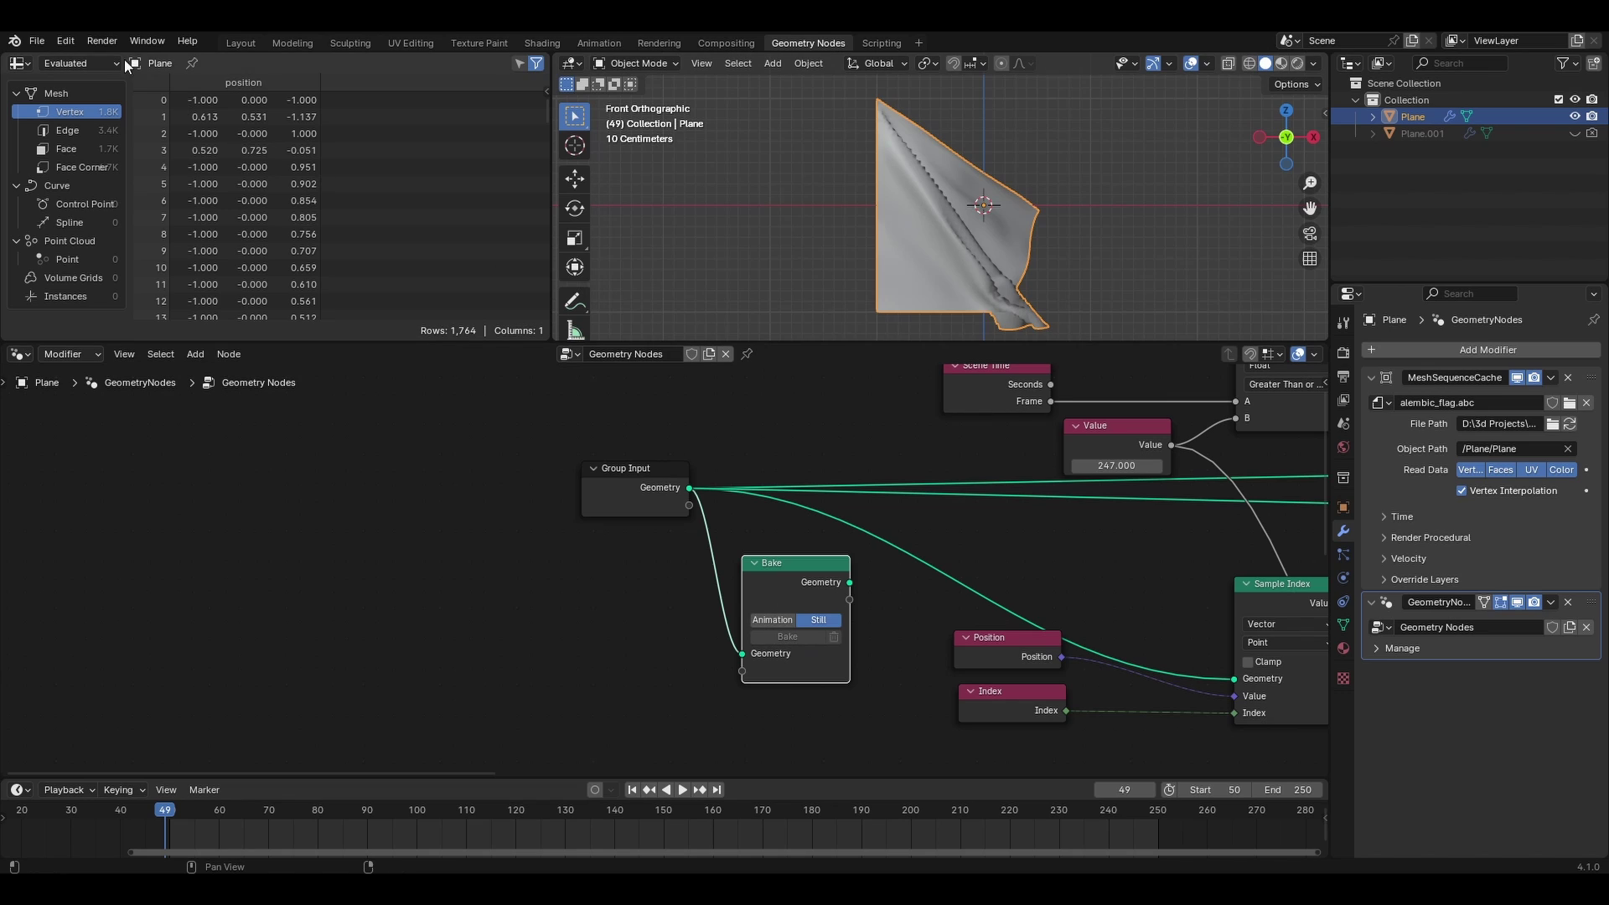
Step: Save the file as something.blend and bake the Bake node's still geometry at frame 49
key("ctrl+s")
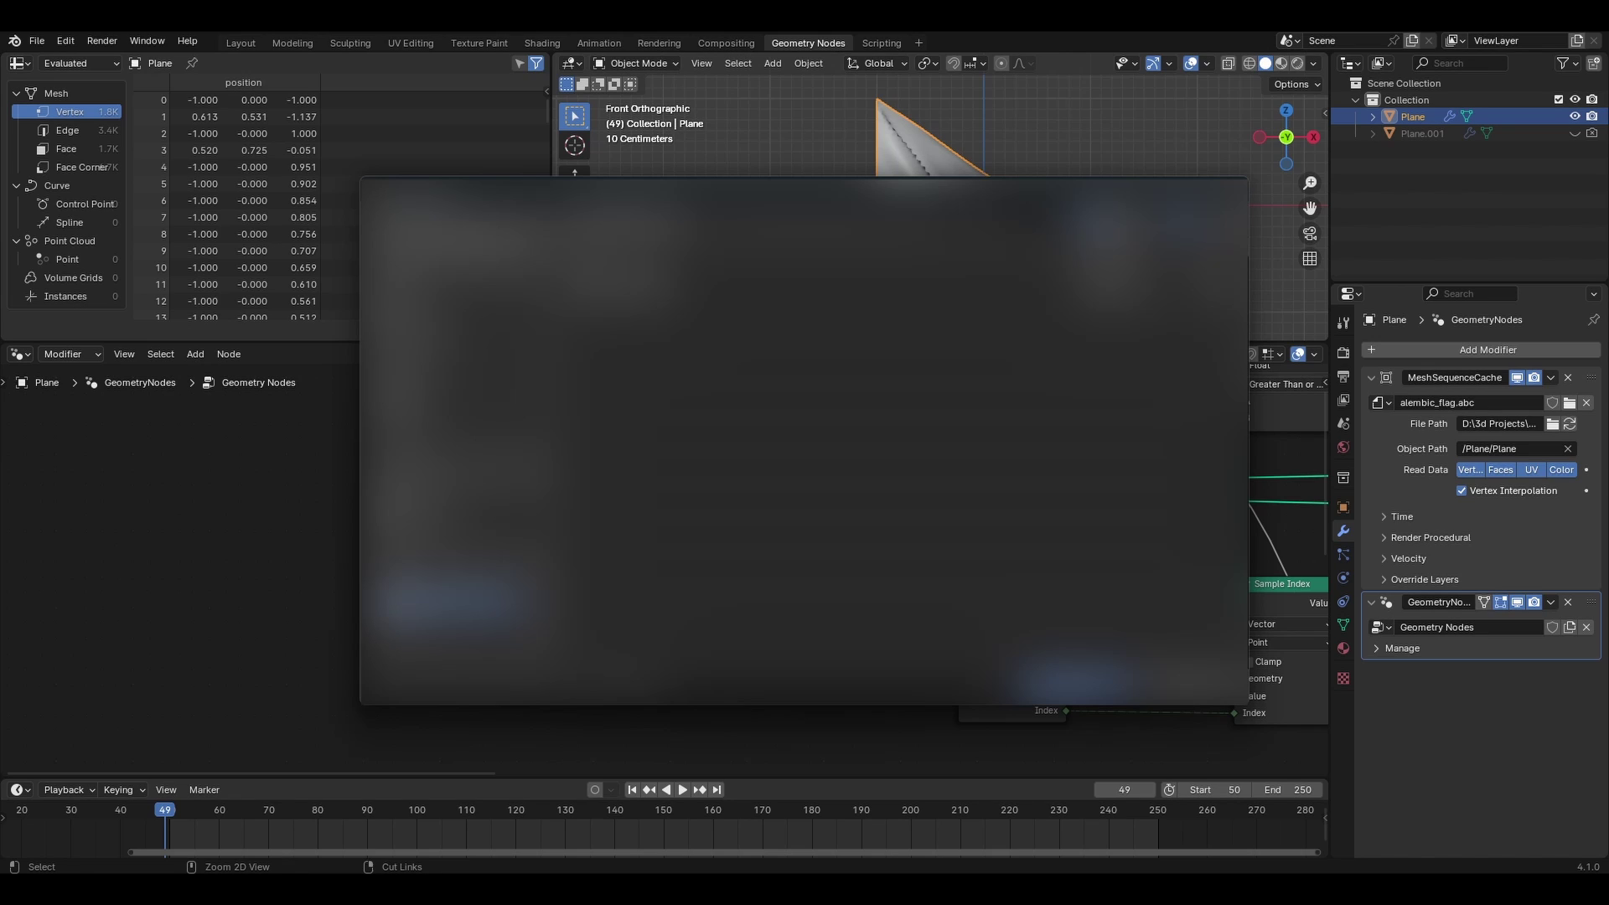
key("ctrl+s")
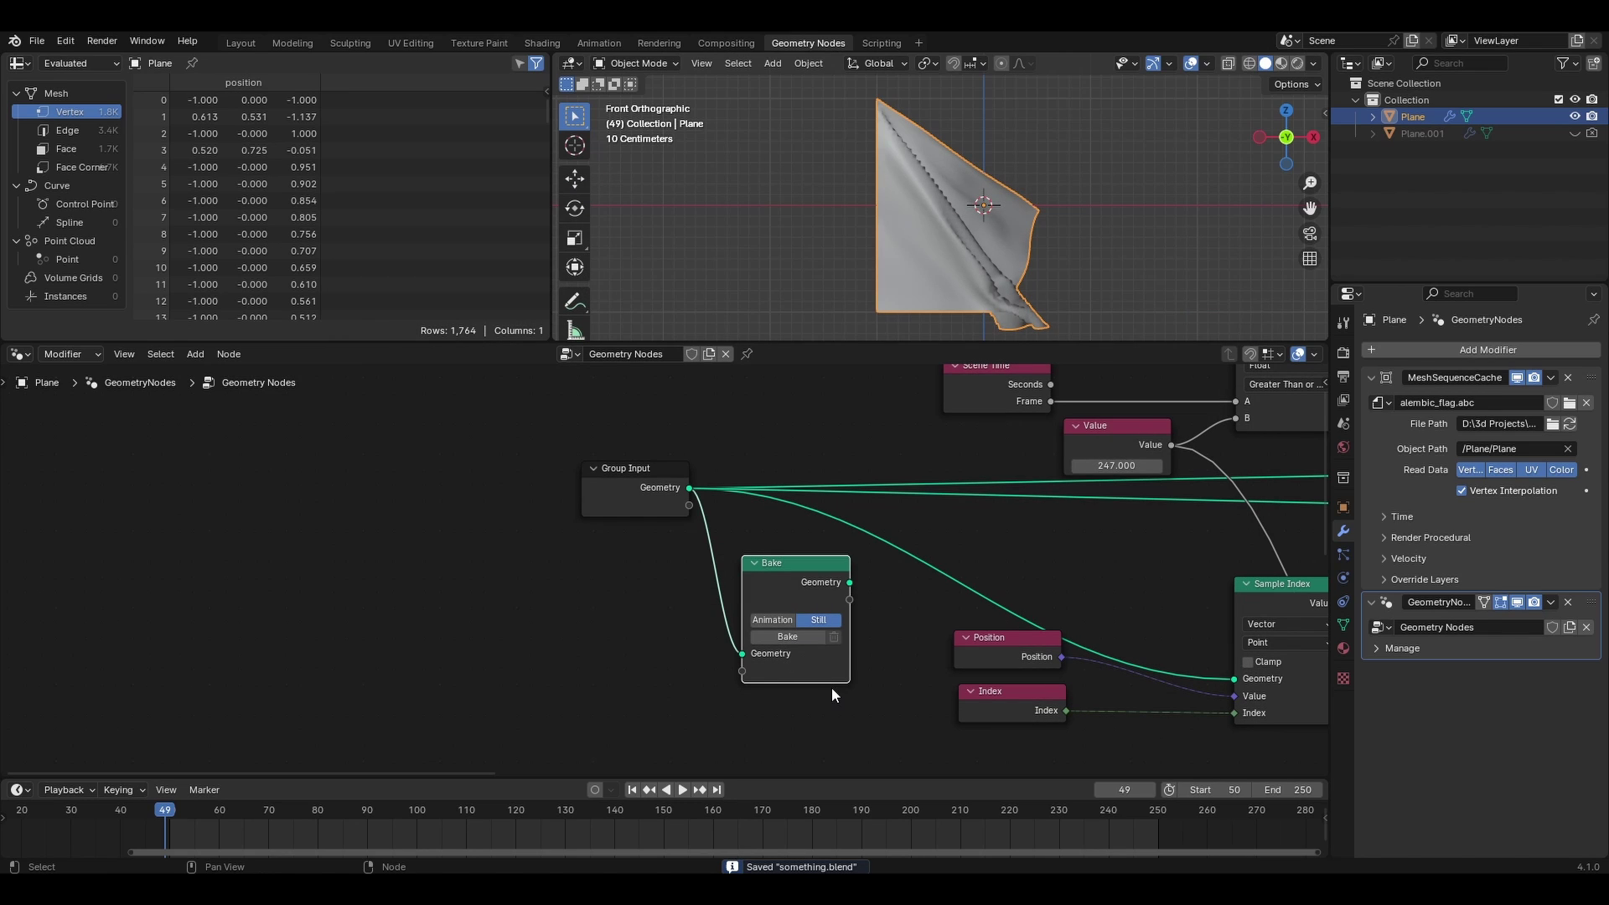
left_click(806, 637)
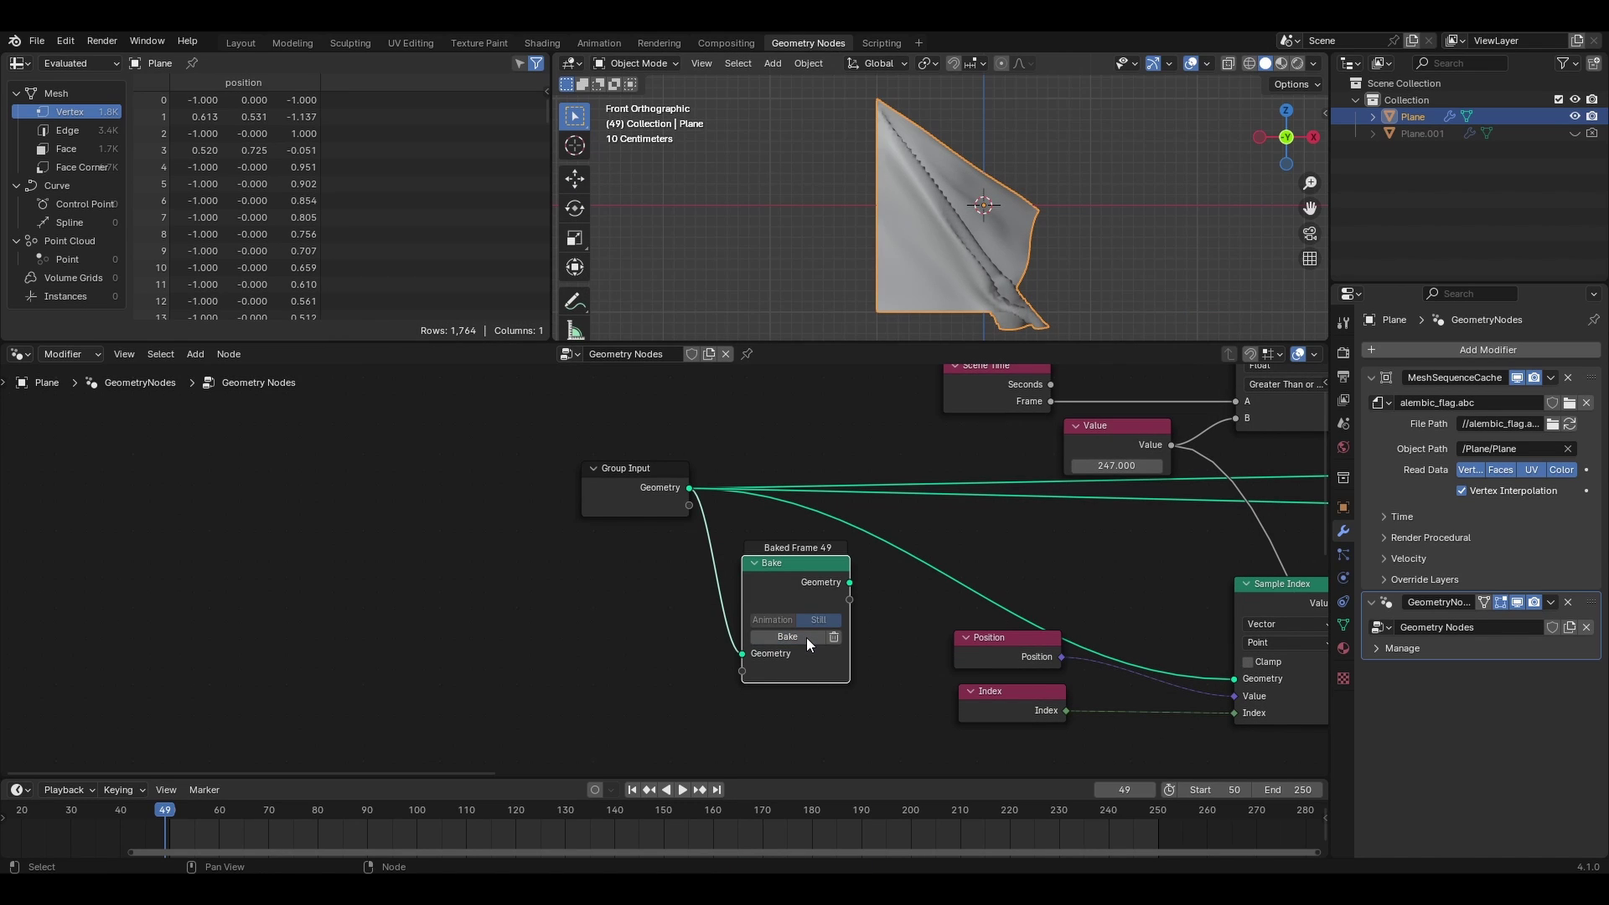
Step: Move the Bake node near the lower branch and connect its Geometry output to the lower Sample Index node's Geometry input
middle_click_drag(888, 627, 673, 490)
left_click_drag(587, 397, 664, 644)
middle_click_drag(771, 732, 721, 615)
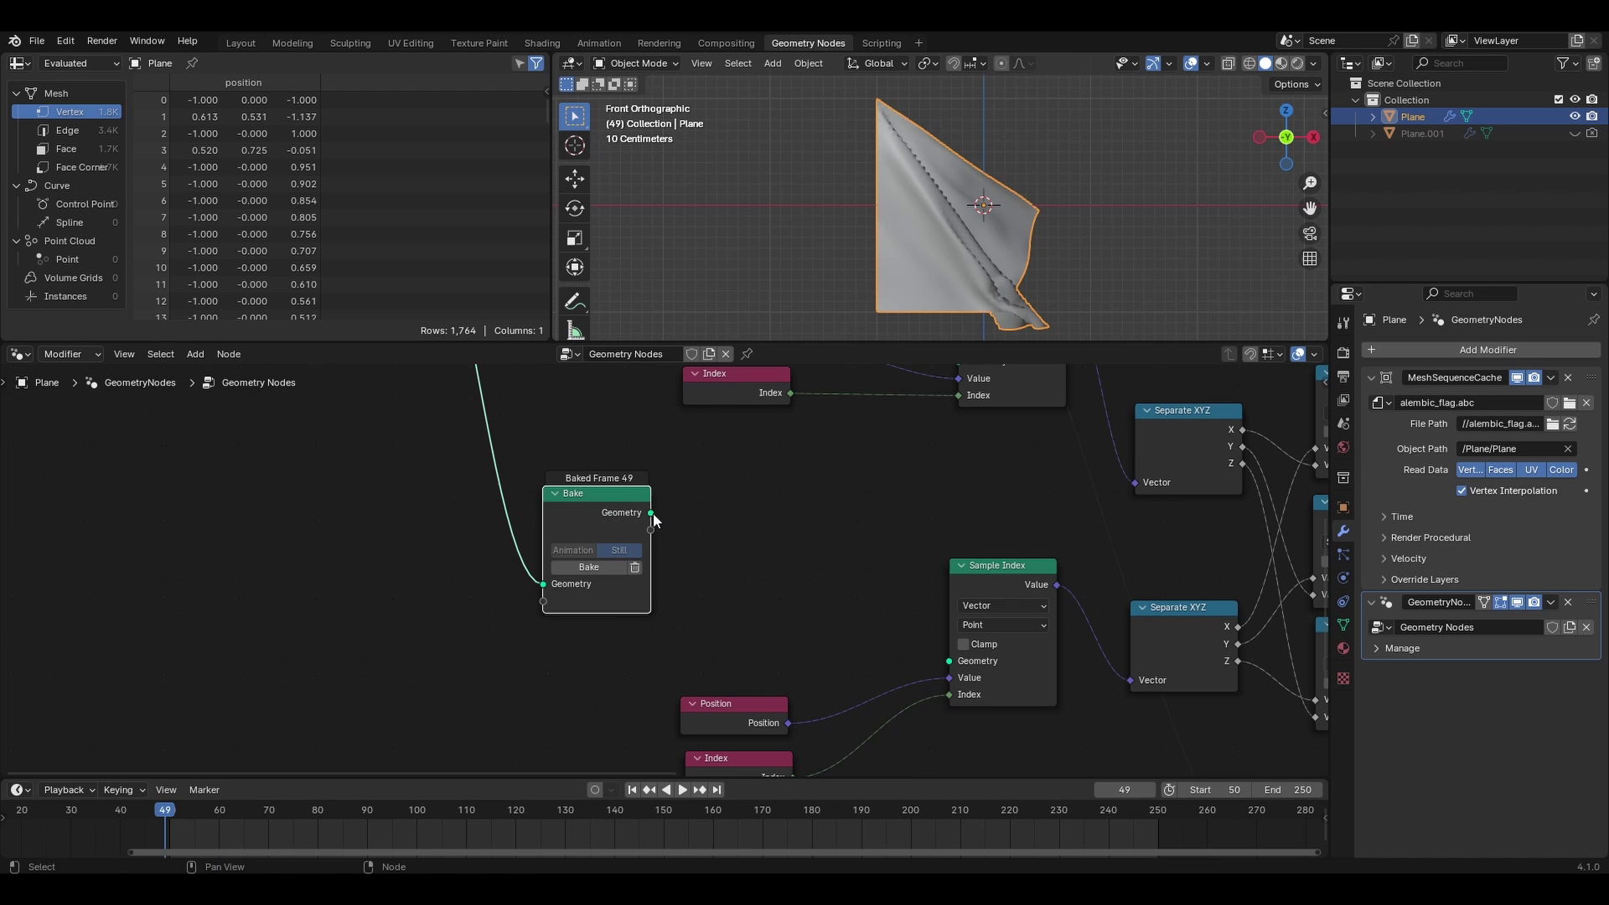
left_click_drag(651, 513, 947, 660)
left_click_drag(590, 489, 689, 510)
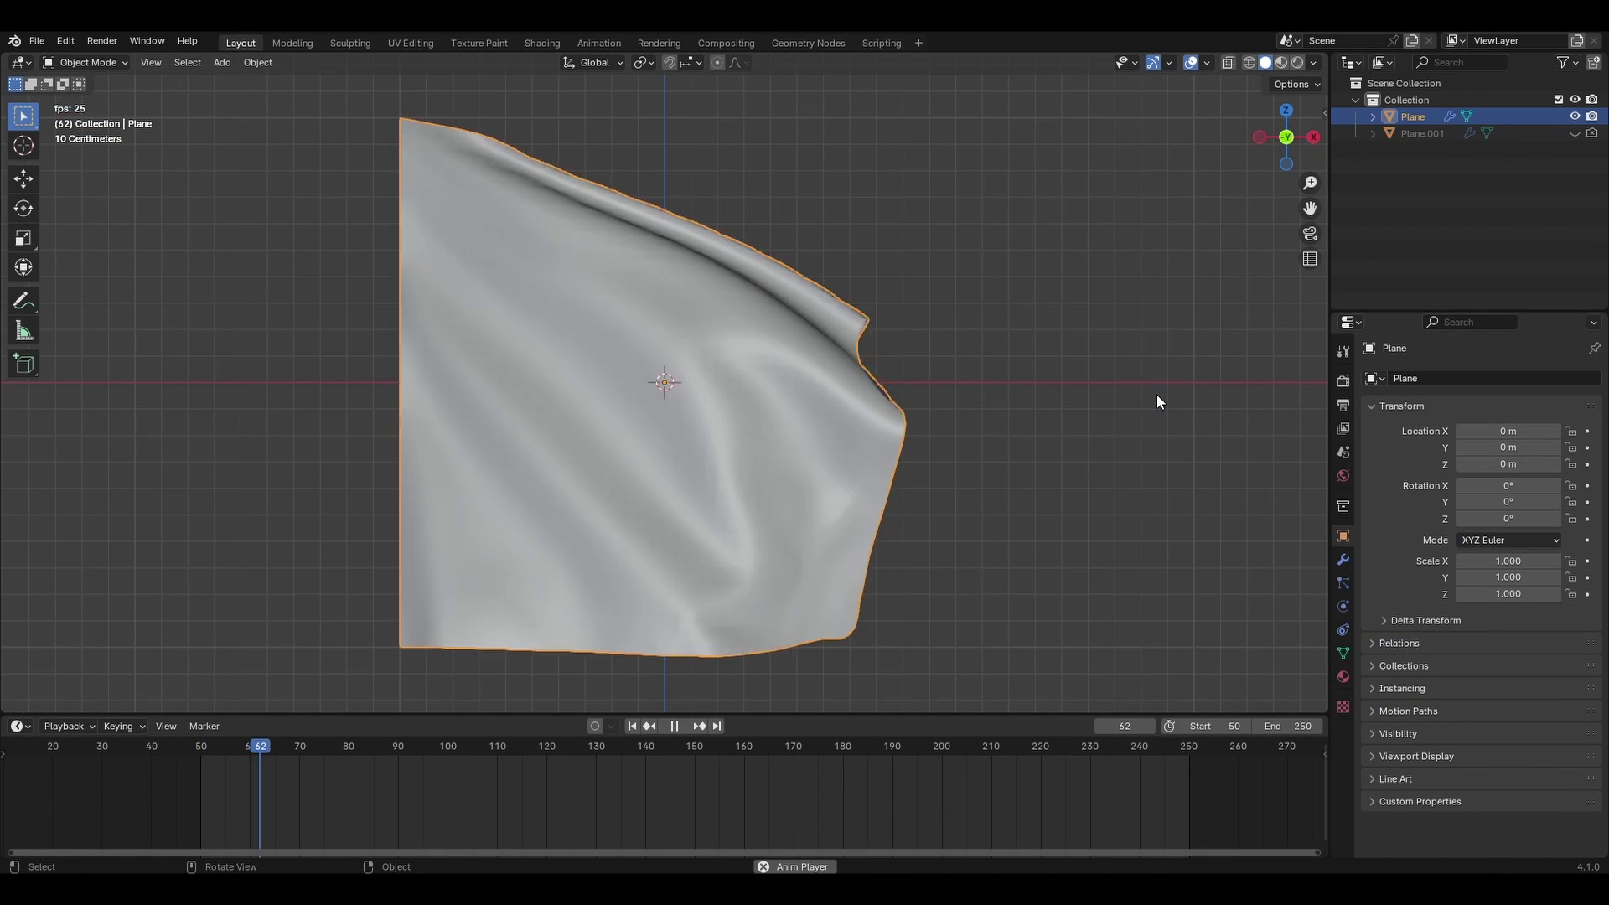